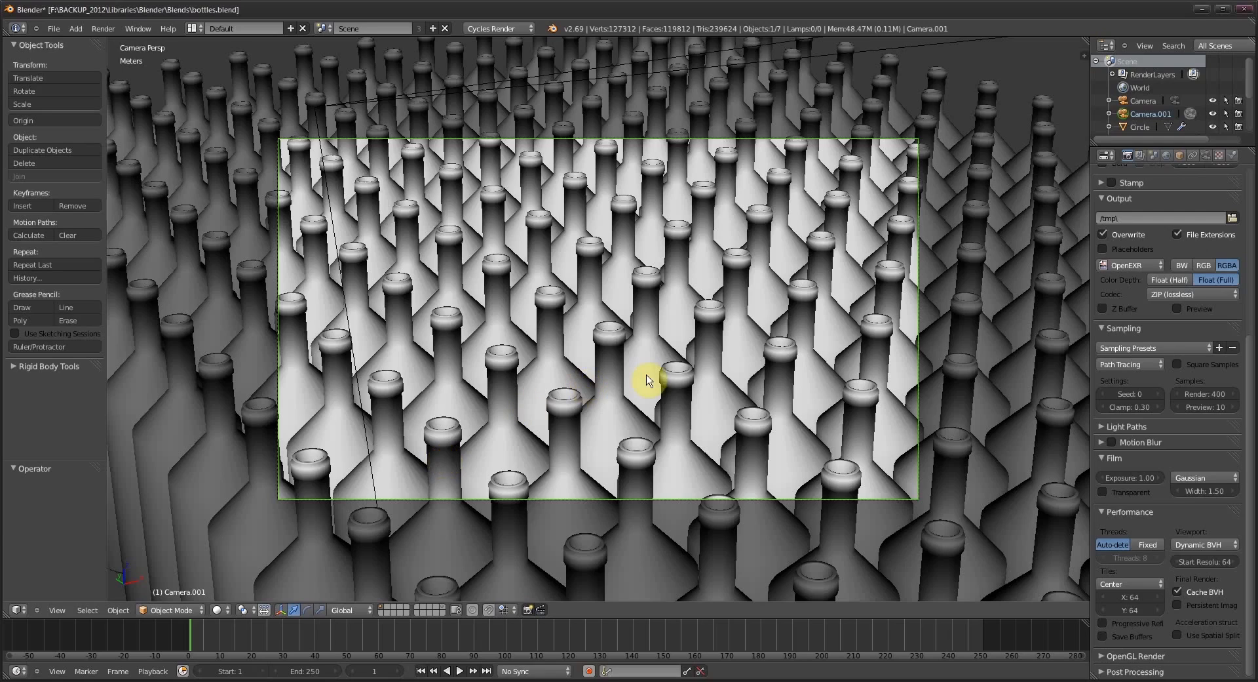
# - Leave the camera view and examine the layout of the bottles, cameras and surrounding planes
pyautogui.press('KP_0')
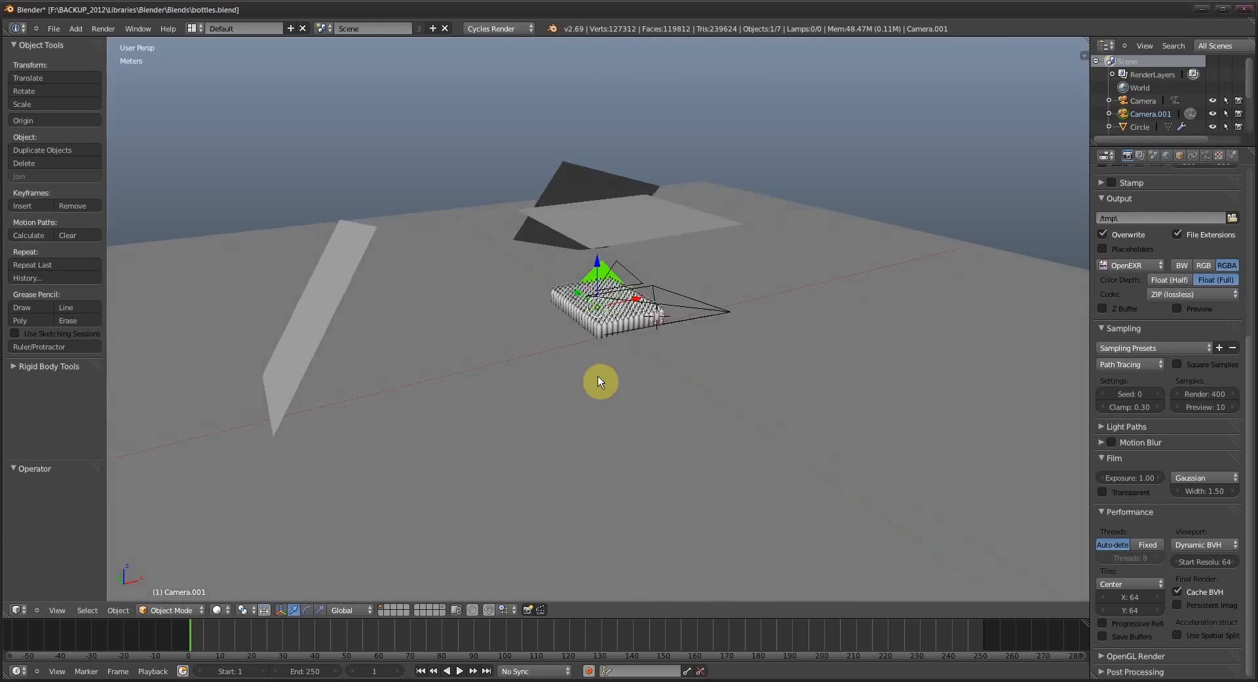
pyautogui.moveTo(595, 376); pyautogui.dragTo(638, 351)
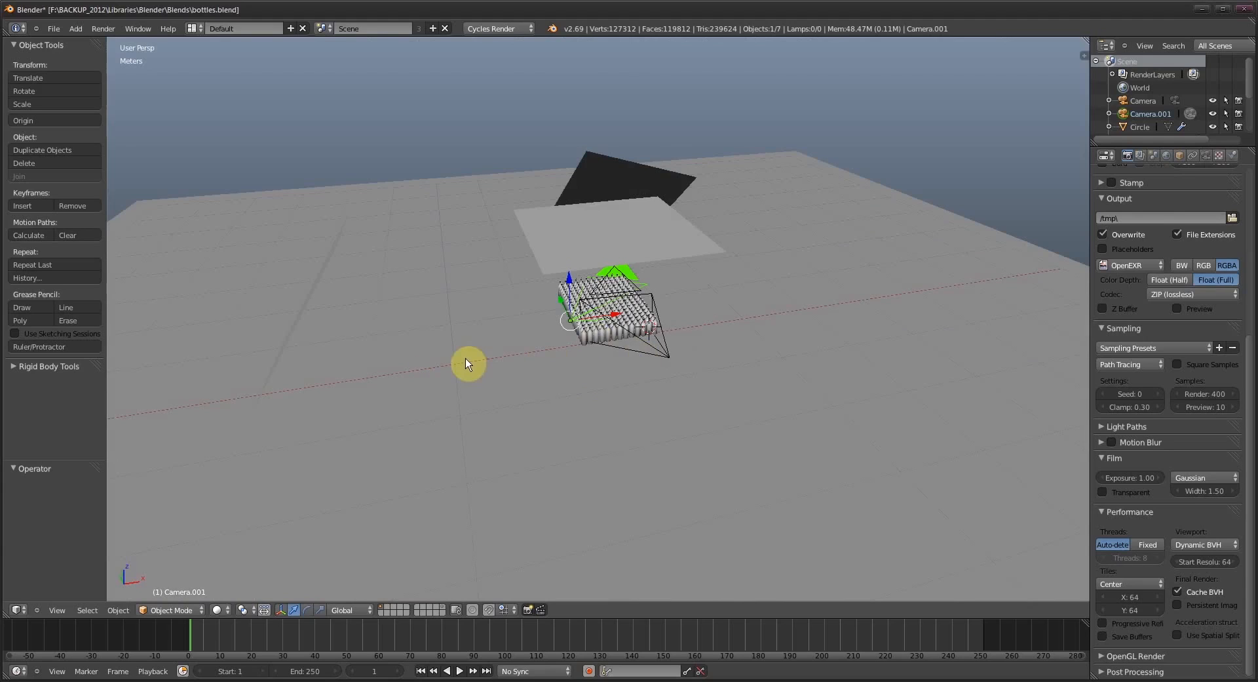
pyautogui.moveTo(515, 361); pyautogui.dragTo(412, 386)
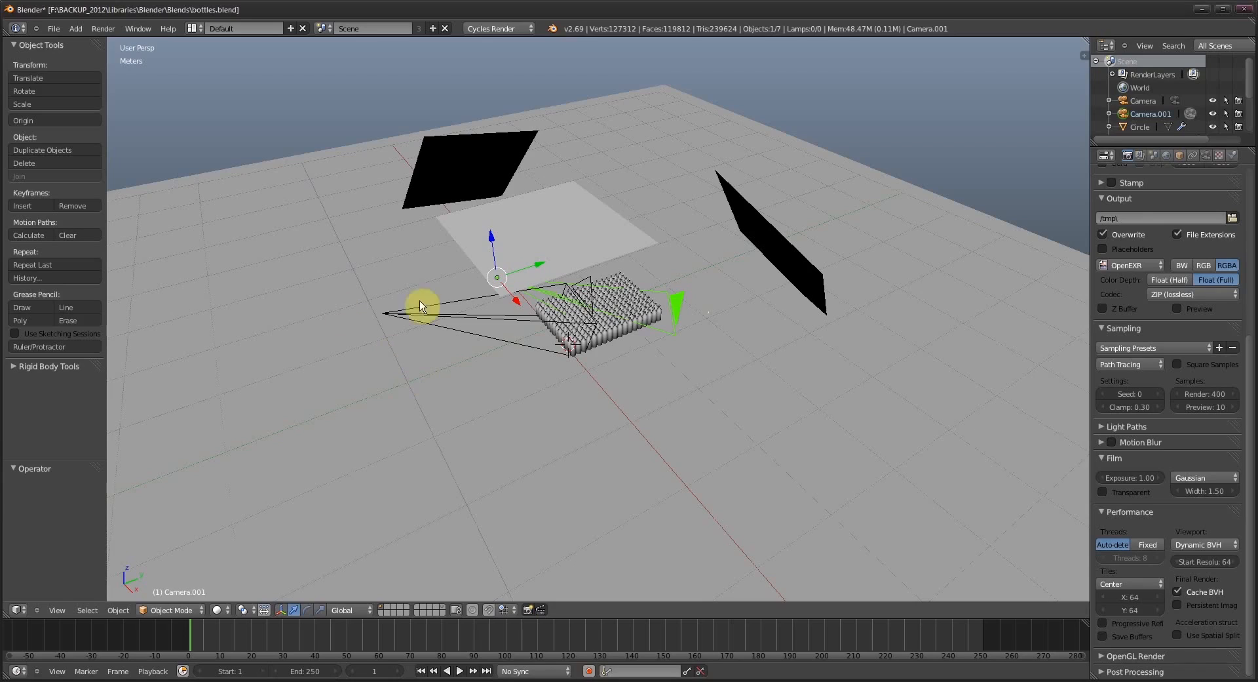
pyautogui.scroll(8, 517, 371)
pyautogui.moveTo(612, 396)
pyautogui.mouseDown()
pyautogui.moveTo(651, 426)
pyautogui.moveTo(641, 483)
pyautogui.moveTo(622, 480)
pyautogui.moveTo(634, 398)
pyautogui.mouseUp()
# - Select the bottles and show their modifier settings while inspecting the rows of bottles up close
pyautogui.rightClick(686, 395)
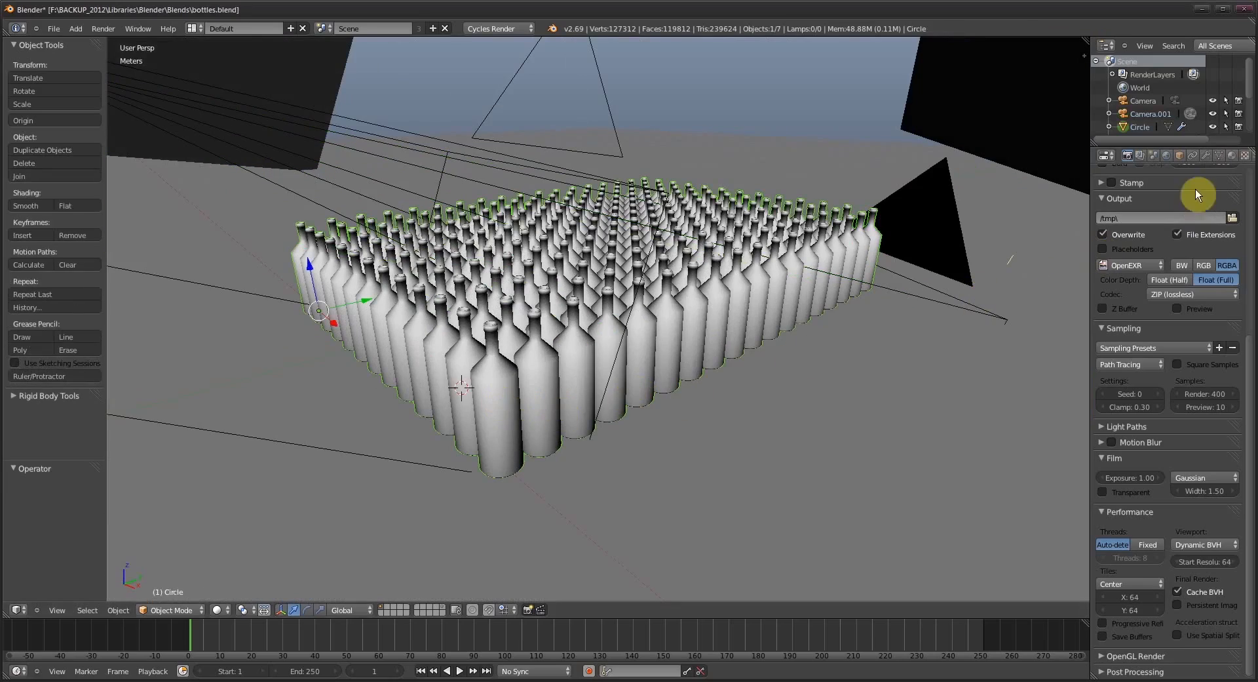
pyautogui.click(1206, 156)
pyautogui.scroll(-4, 629, 344)
pyautogui.scroll(4, 631, 372)
pyautogui.moveTo(632, 373); pyautogui.dragTo(478, 385)
pyautogui.scroll(4, 549, 374)
pyautogui.scroll(-3, 546, 383)
pyautogui.scroll(-5, 547, 390)
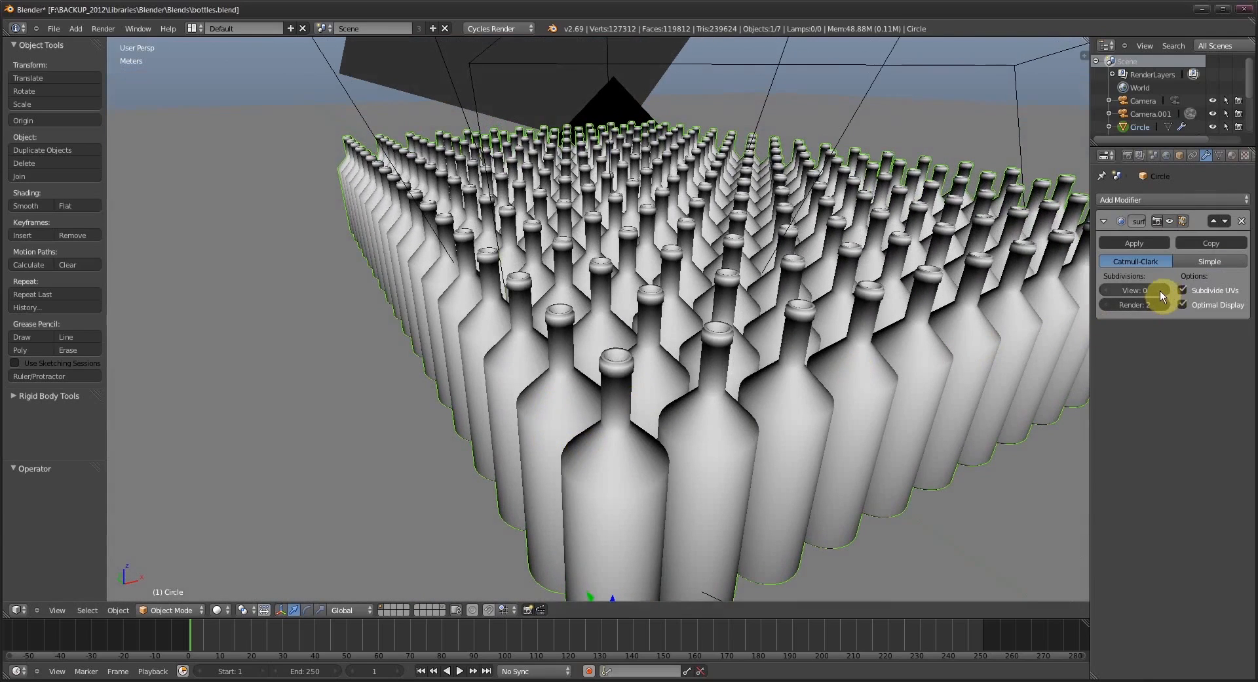
# - Preview the bottles with one viewport subdivision level and reset the level to 0
pyautogui.click(1166, 291)
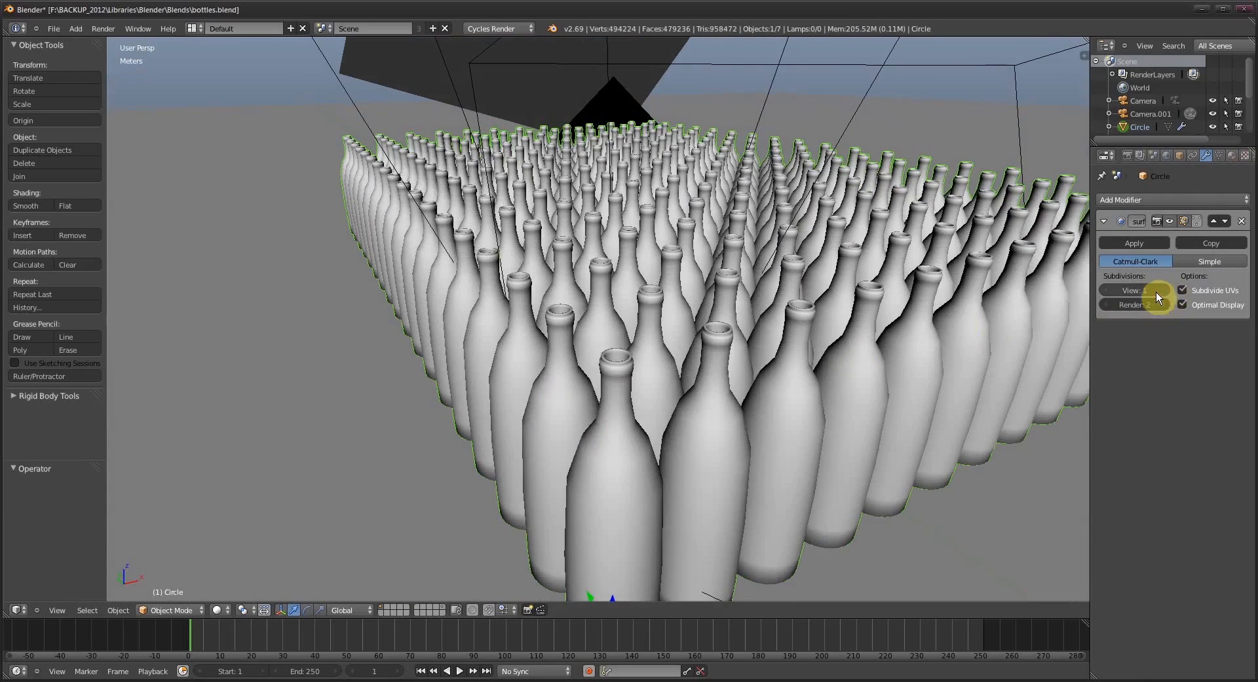
pyautogui.moveTo(861, 332); pyautogui.dragTo(1107, 316)
pyautogui.click(1106, 290)
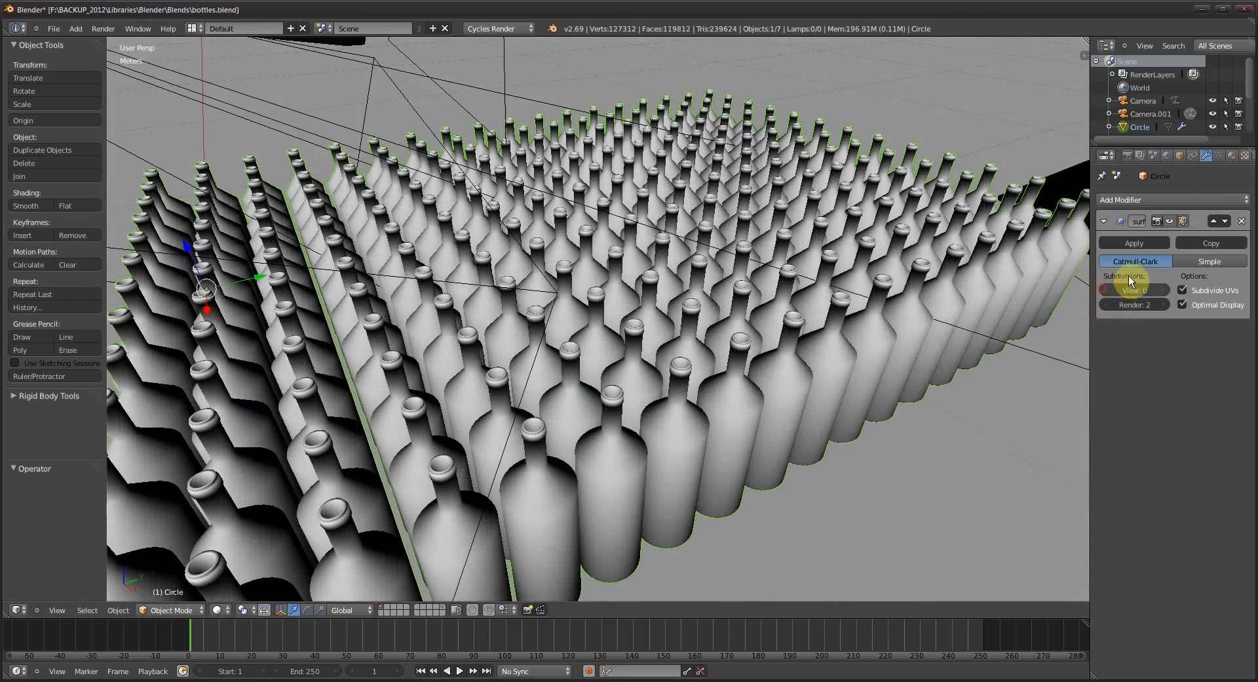
# - Show the bottles' material settings, and preview the camera view in Rendered shading before changing to wireframe
pyautogui.click(1232, 155)
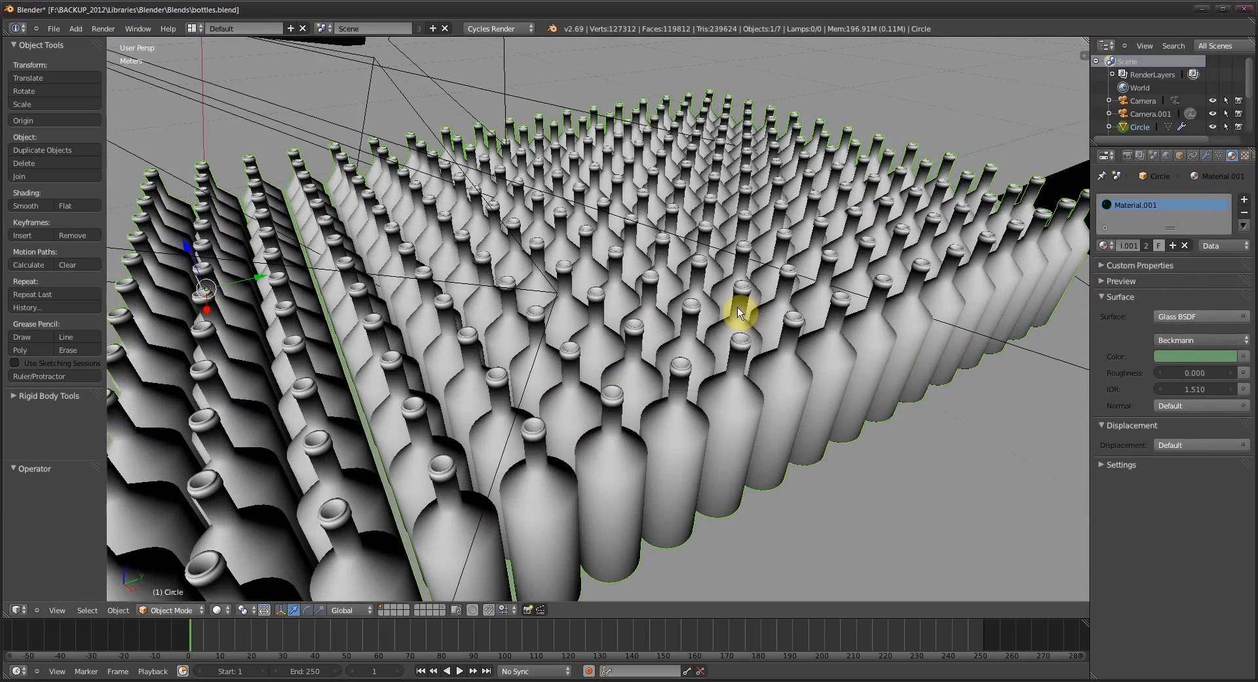
pyautogui.press('KP_0')
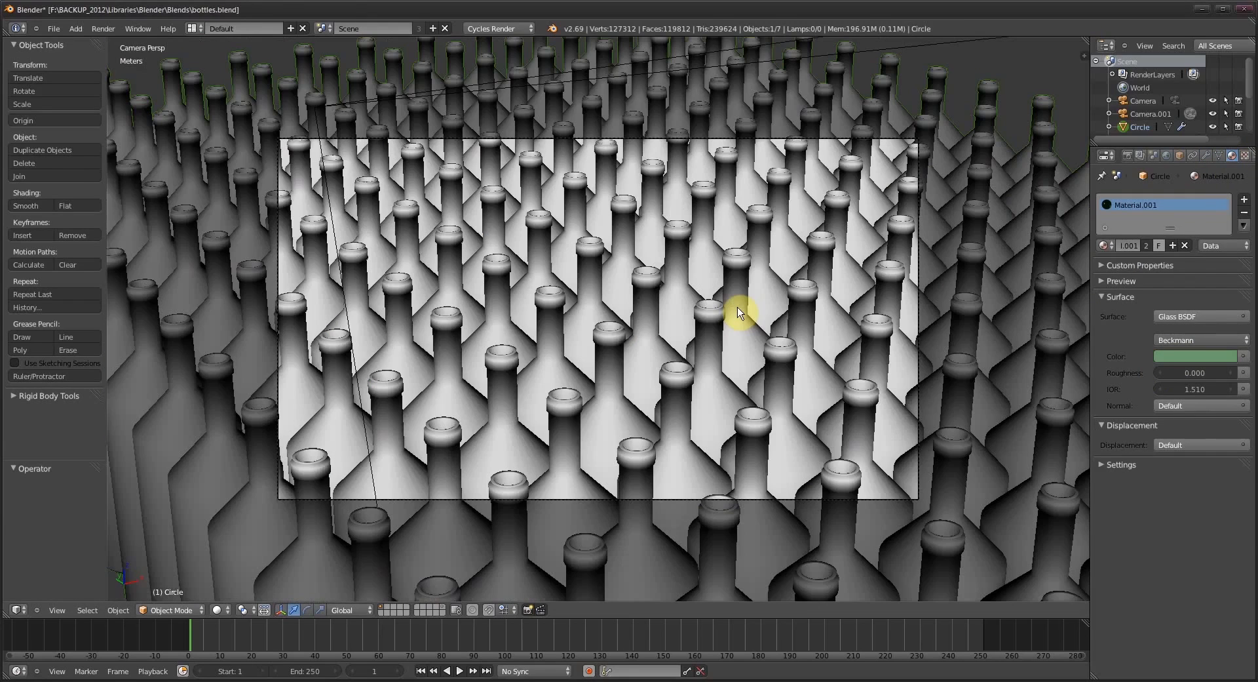
pyautogui.click(217, 610)
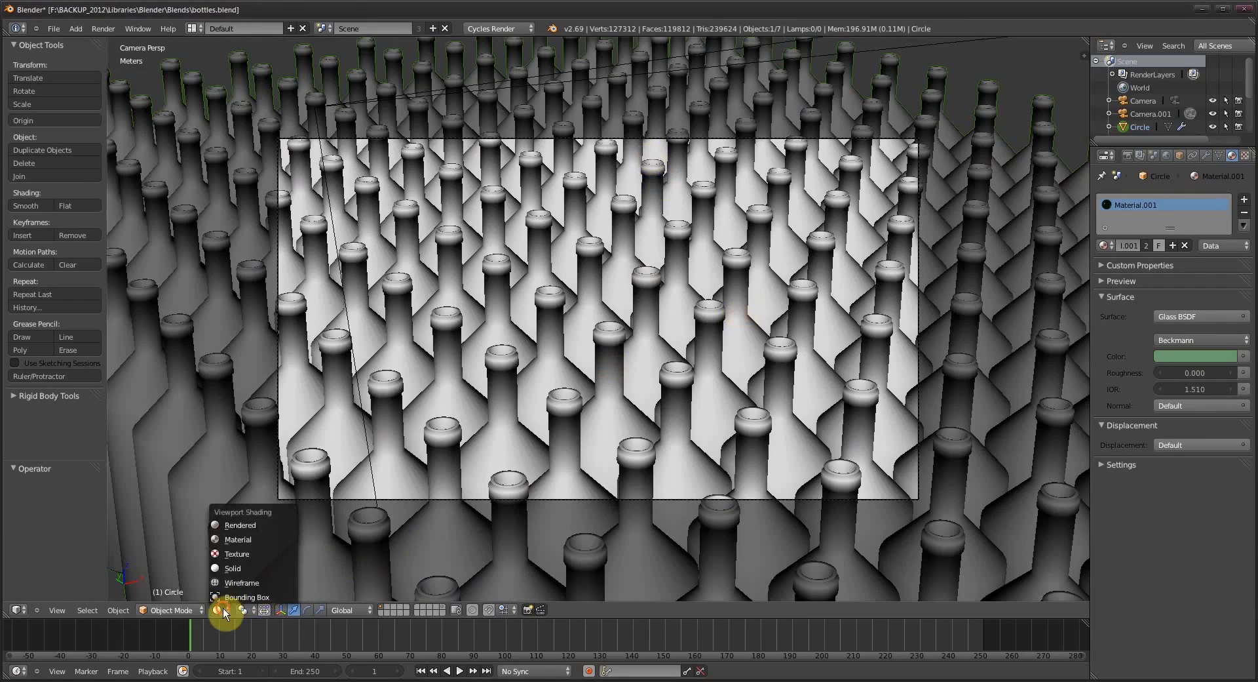
pyautogui.click(251, 529)
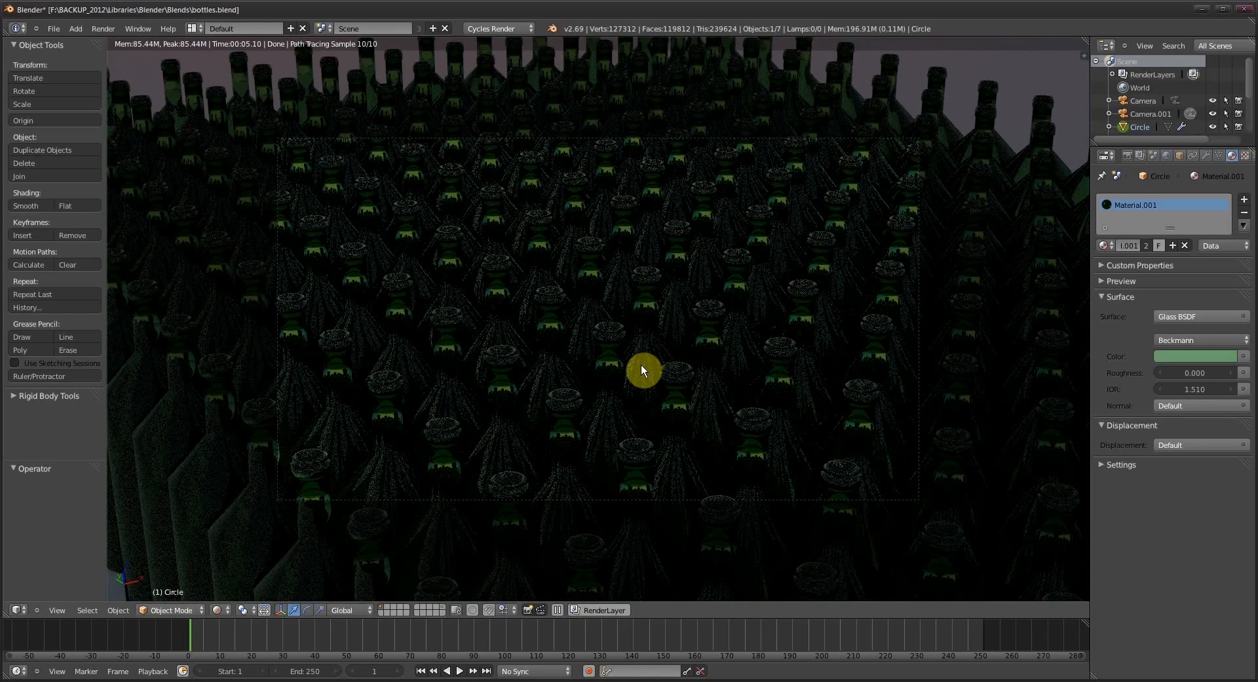
pyautogui.press('z')
pyautogui.moveTo(640, 364)
pyautogui.mouseDown()
pyautogui.moveTo(612, 373)
pyautogui.moveTo(598, 356)
pyautogui.mouseUp()
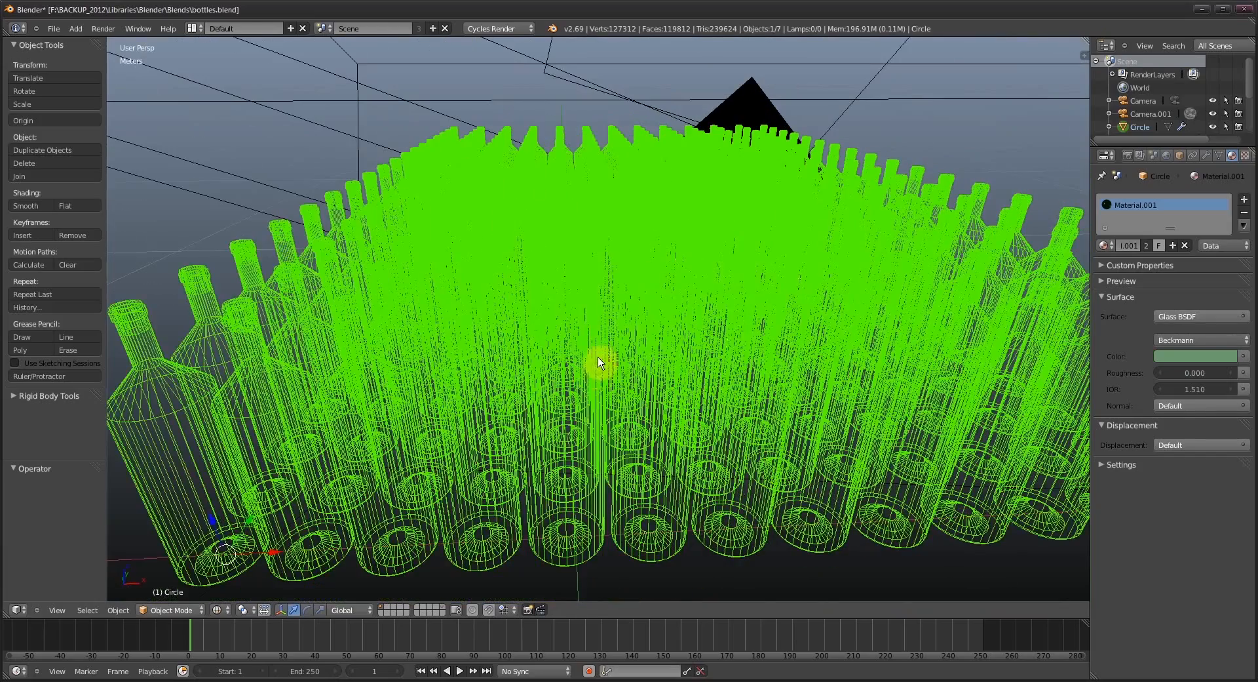
# - Switch to IrfanView to examine the rendered bottles.exr image, and close it when done
pyautogui.click(69, 681)
pyautogui.click(427, 217)
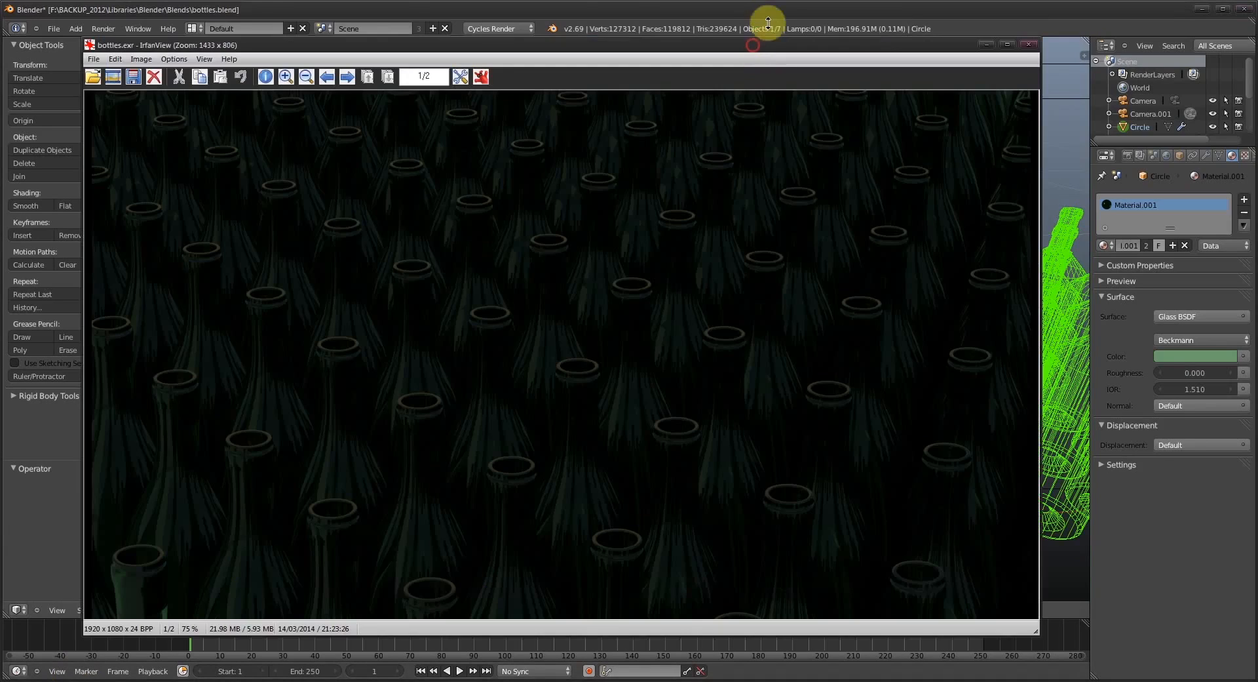
pyautogui.click(758, 15)
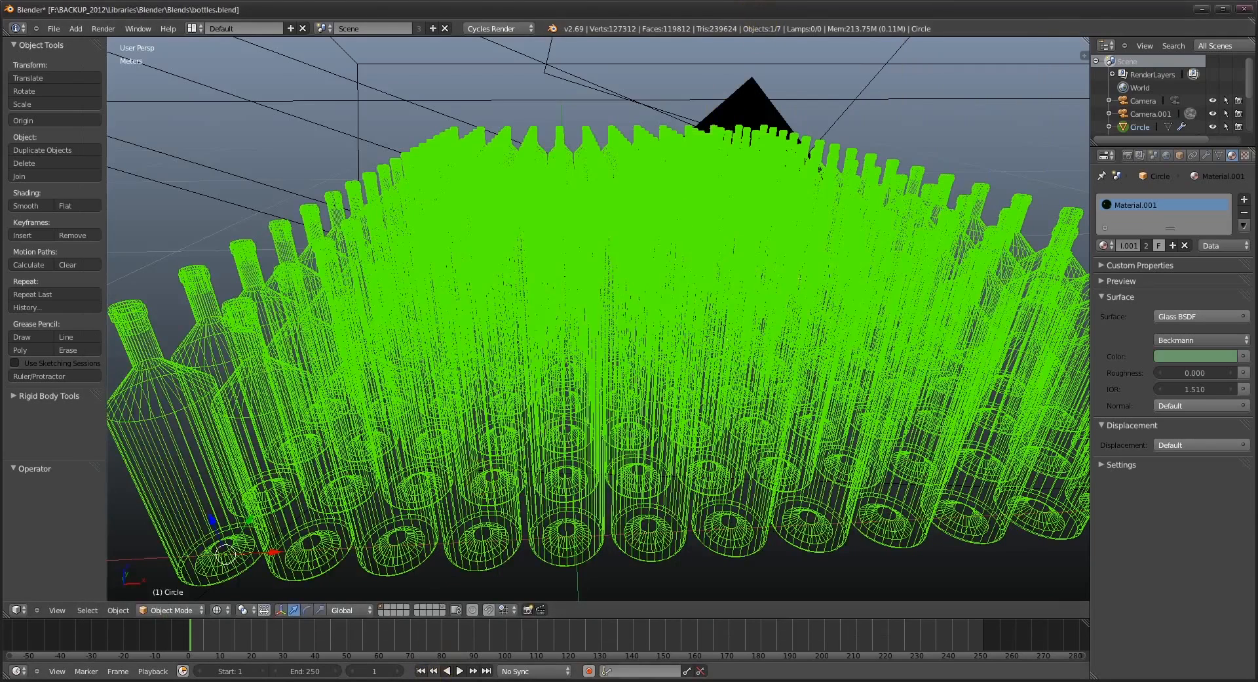
pyautogui.click(430, 681)
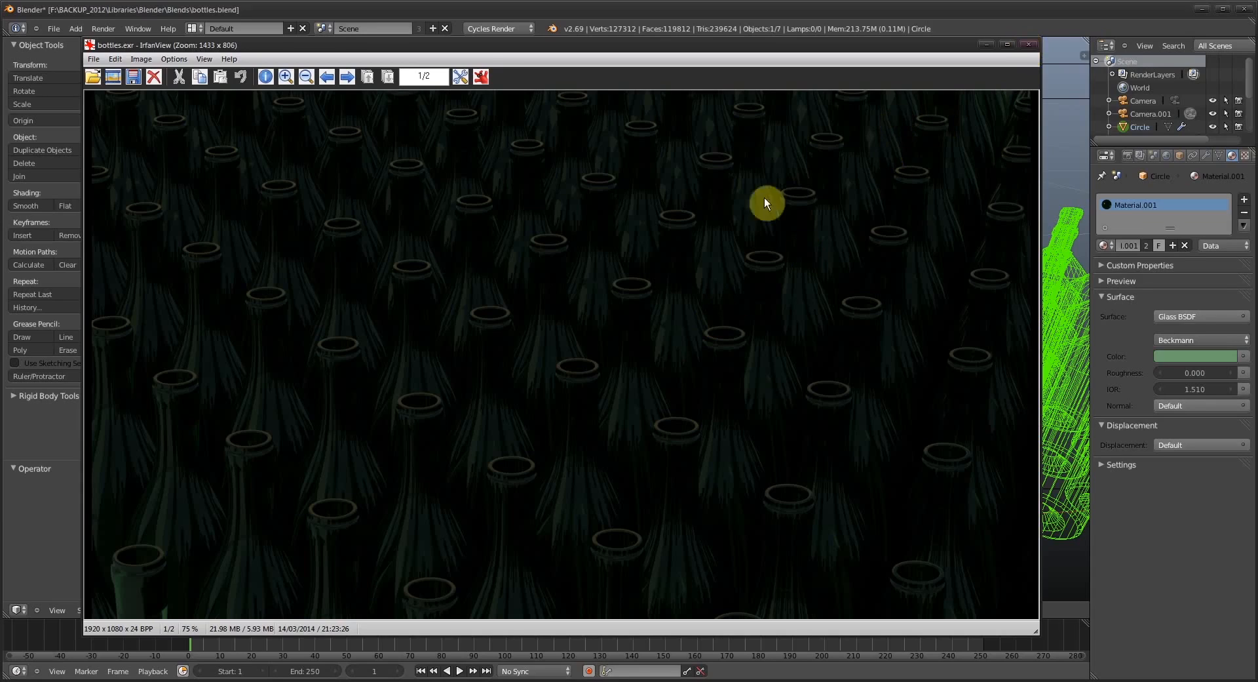
pyautogui.click(1029, 44)
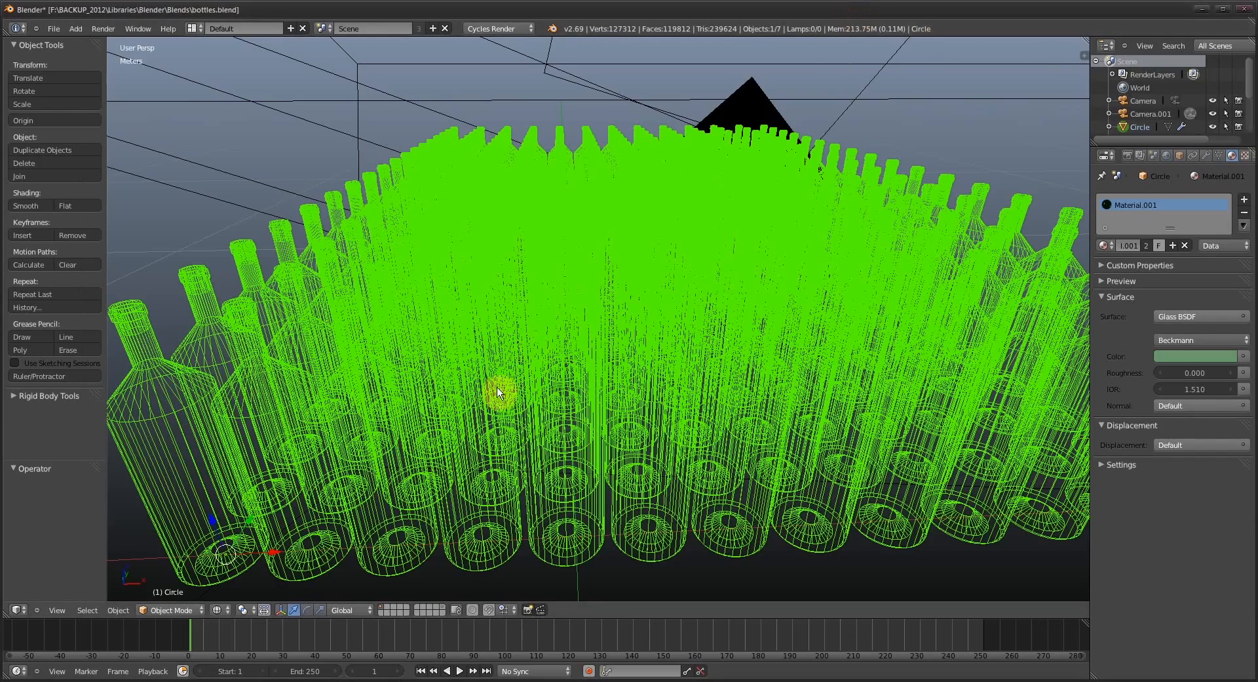
# - Switch Blender's screen layout to Compositing
pyautogui.scroll(-5, 497, 386)
pyautogui.moveTo(497, 387); pyautogui.dragTo(529, 398)
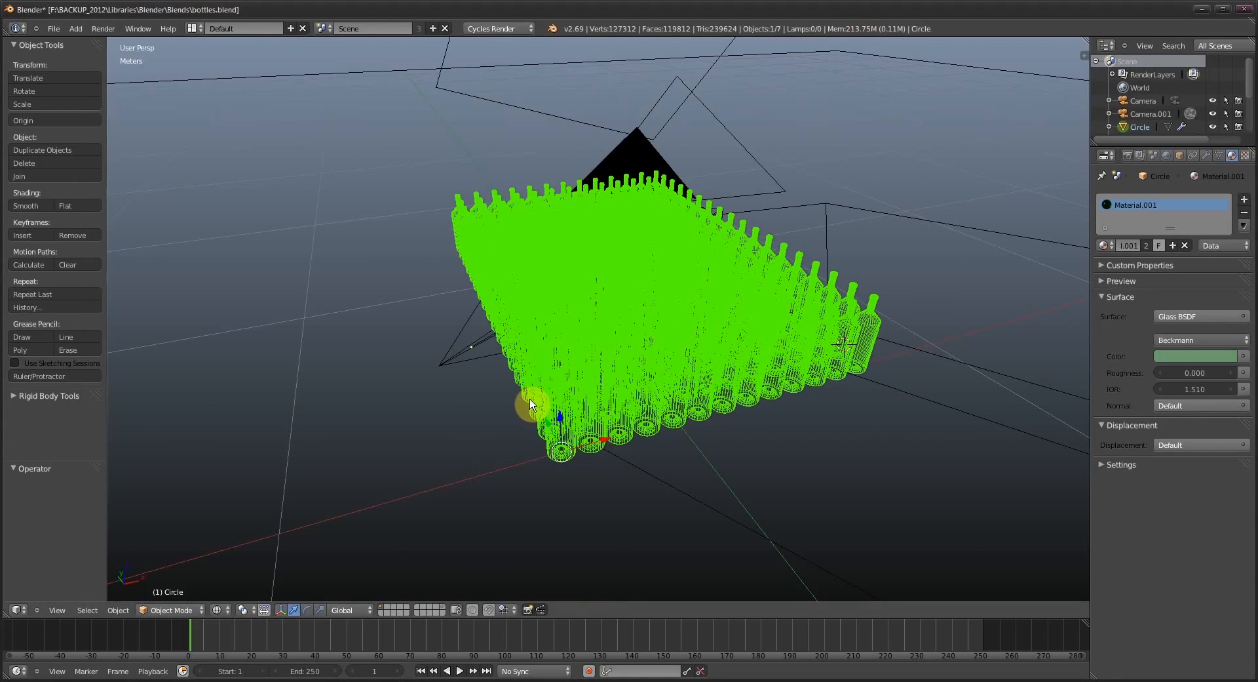
pyautogui.click(192, 28)
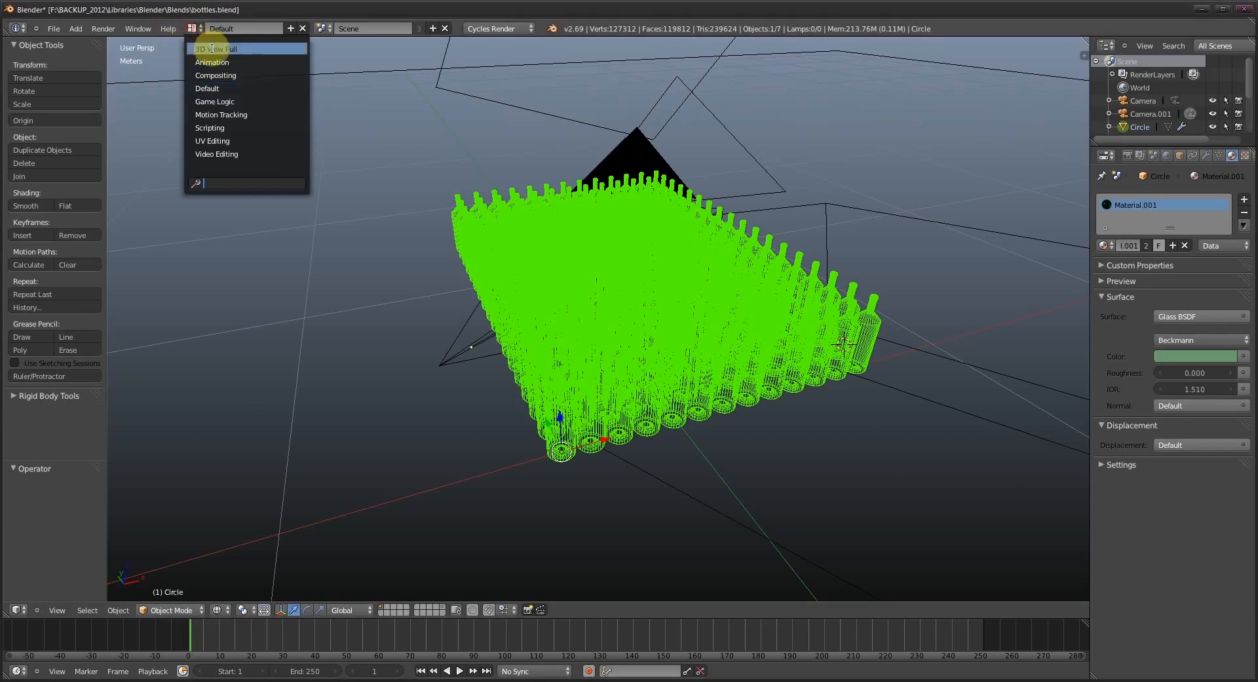
pyautogui.click(242, 77)
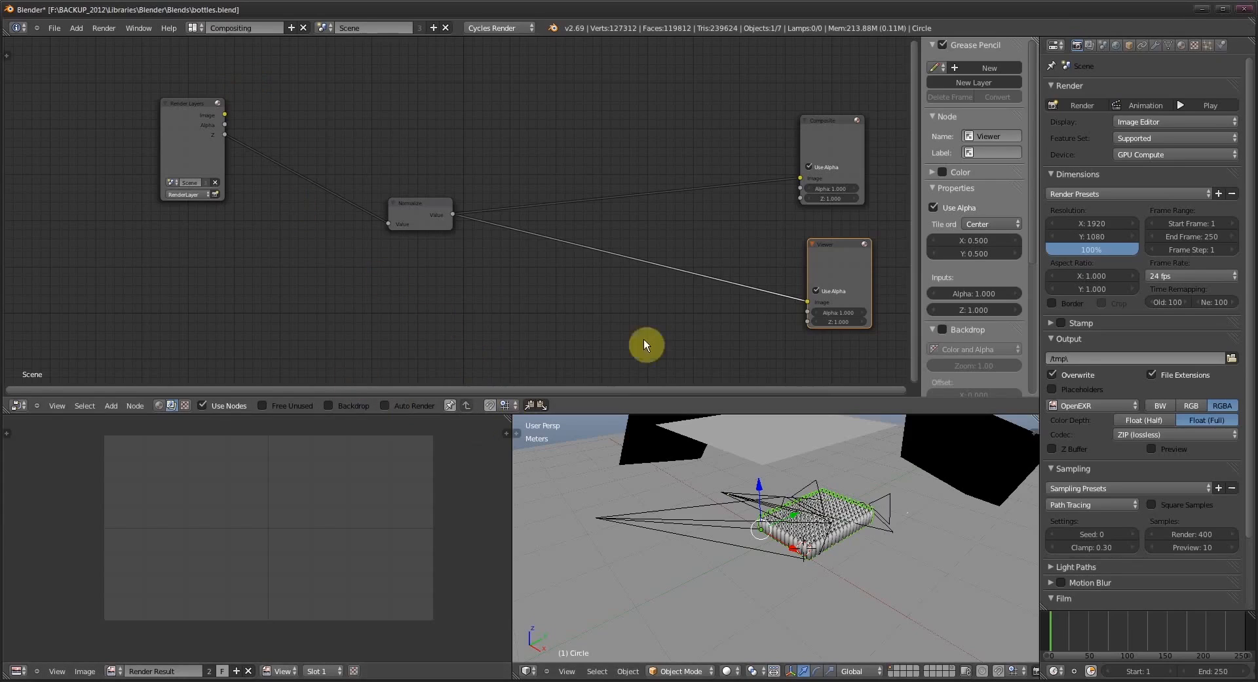
# - Reposition the Render Layers and Normalize nodes in the compositing node tree
pyautogui.moveTo(184, 131); pyautogui.dragTo(164, 148)
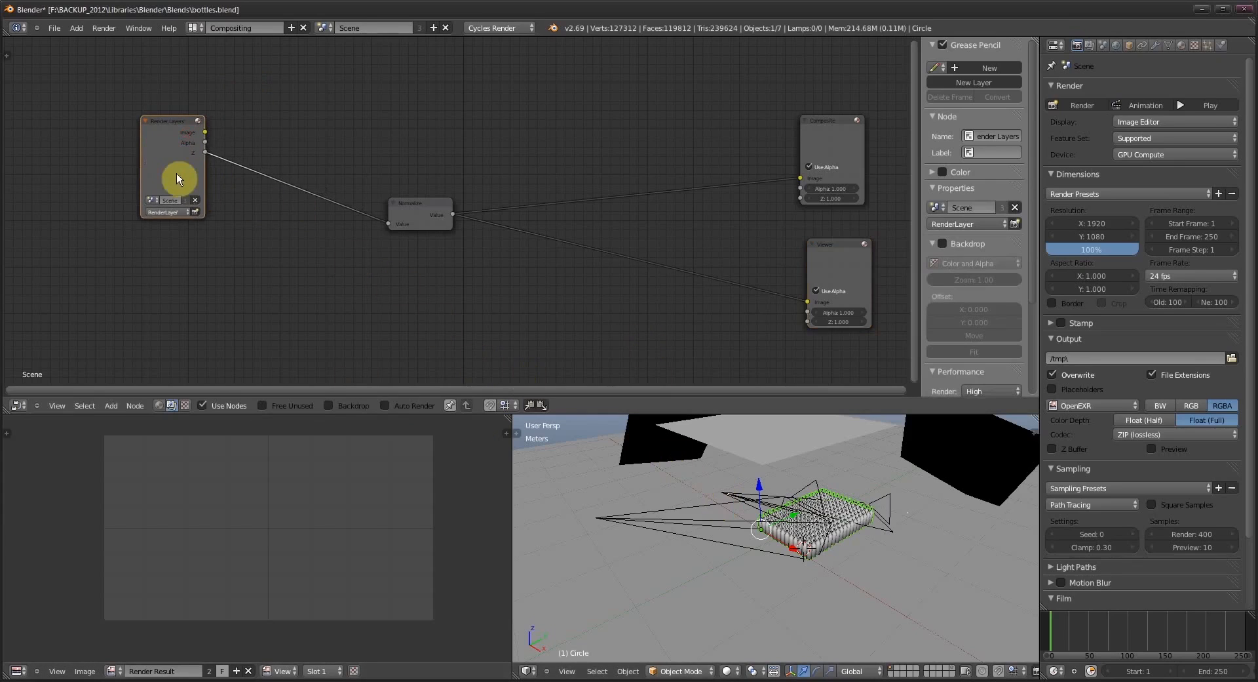
pyautogui.scroll(2, 226, 257)
pyautogui.moveTo(226, 257); pyautogui.dragTo(302, 264)
pyautogui.moveTo(472, 258); pyautogui.dragTo(326, 248)
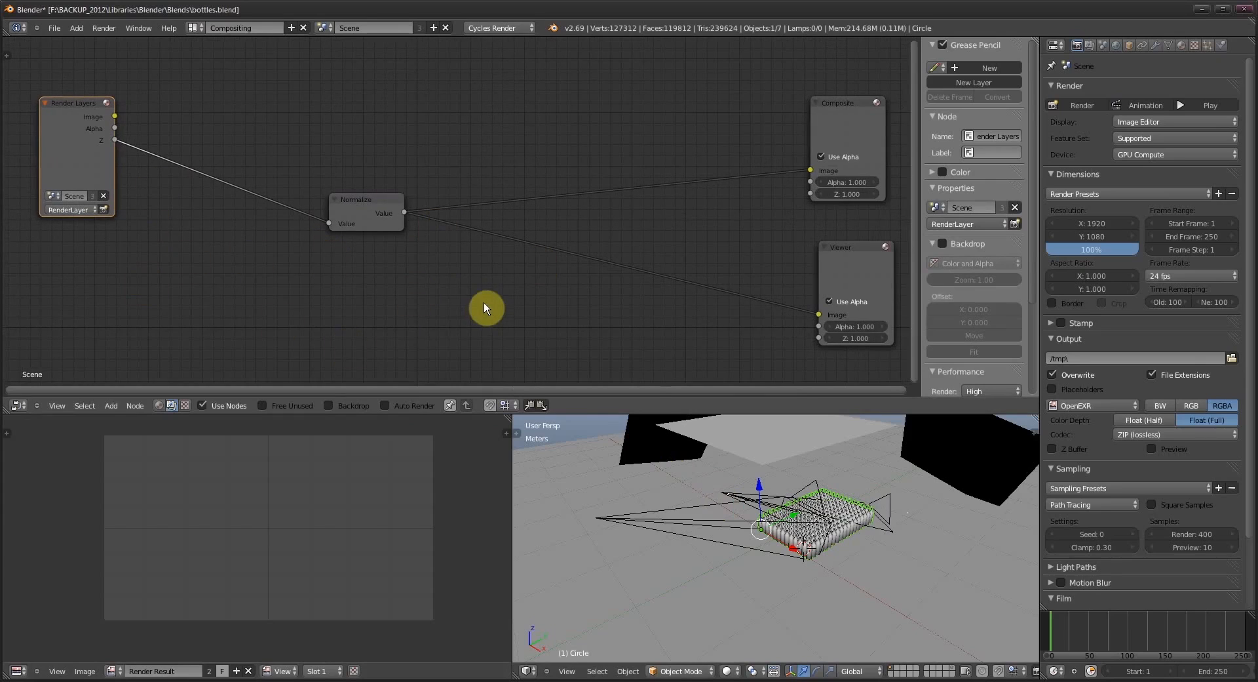
pyautogui.moveTo(377, 214); pyautogui.dragTo(379, 186)
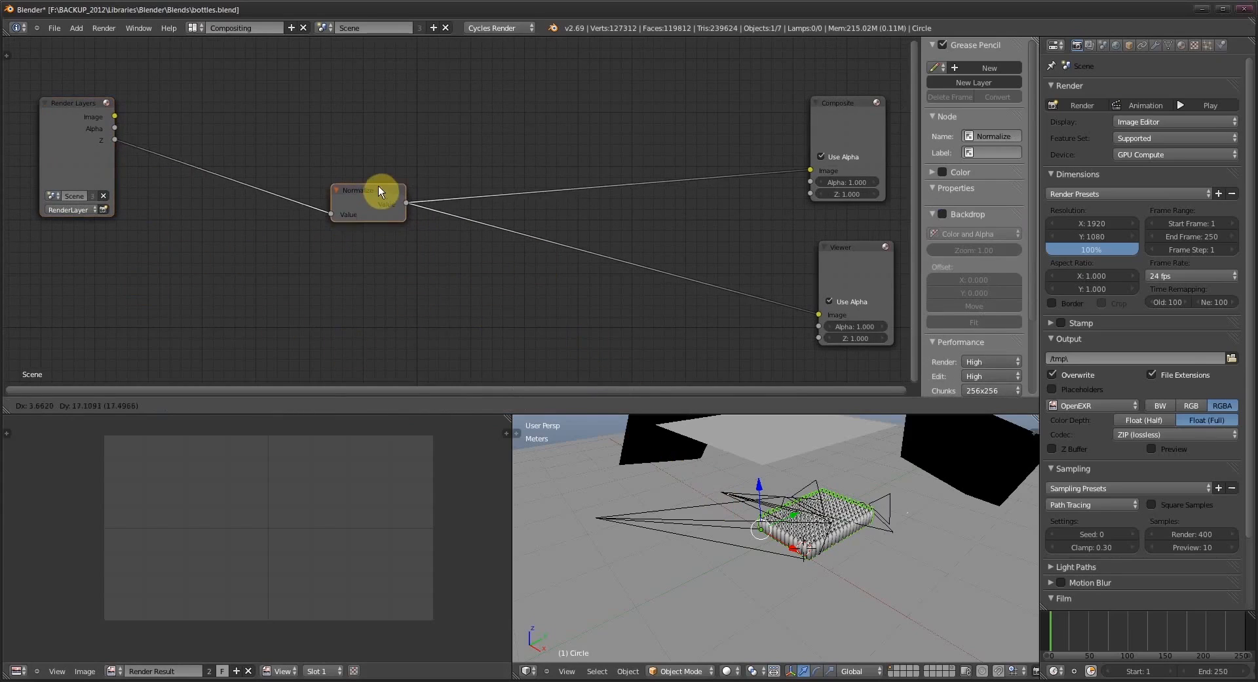
pyautogui.moveTo(477, 324); pyautogui.dragTo(444, 298)
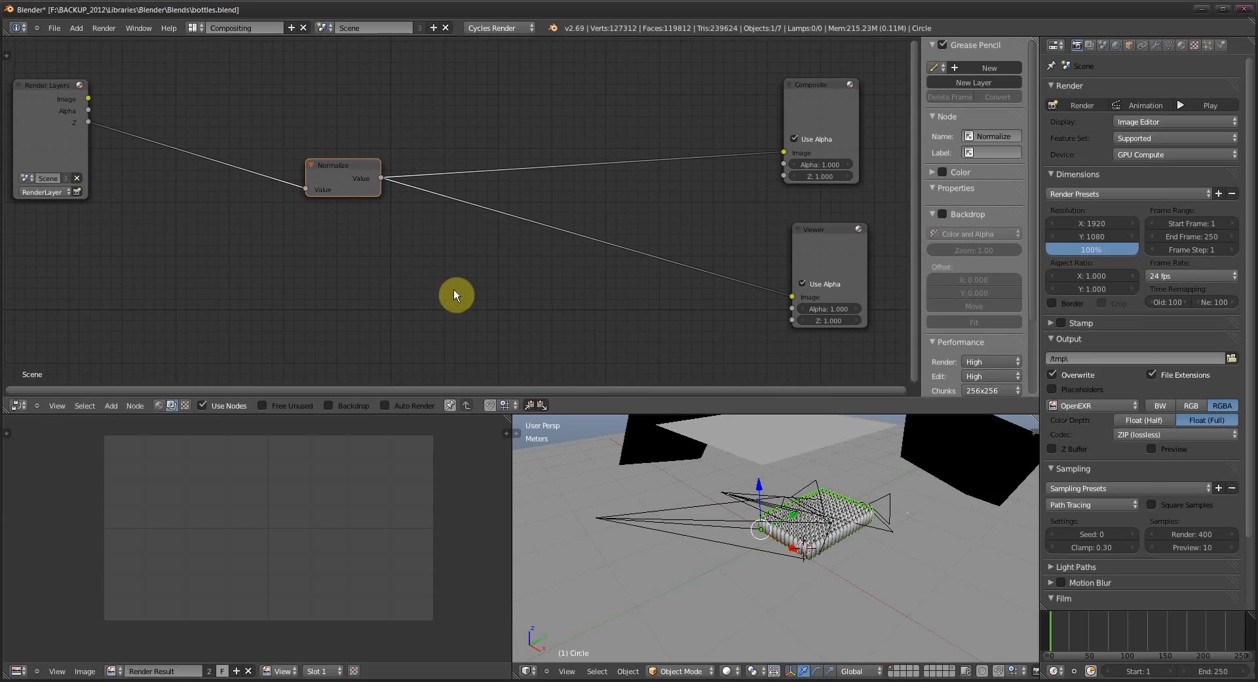
pyautogui.moveTo(283, 173); pyautogui.dragTo(338, 193)
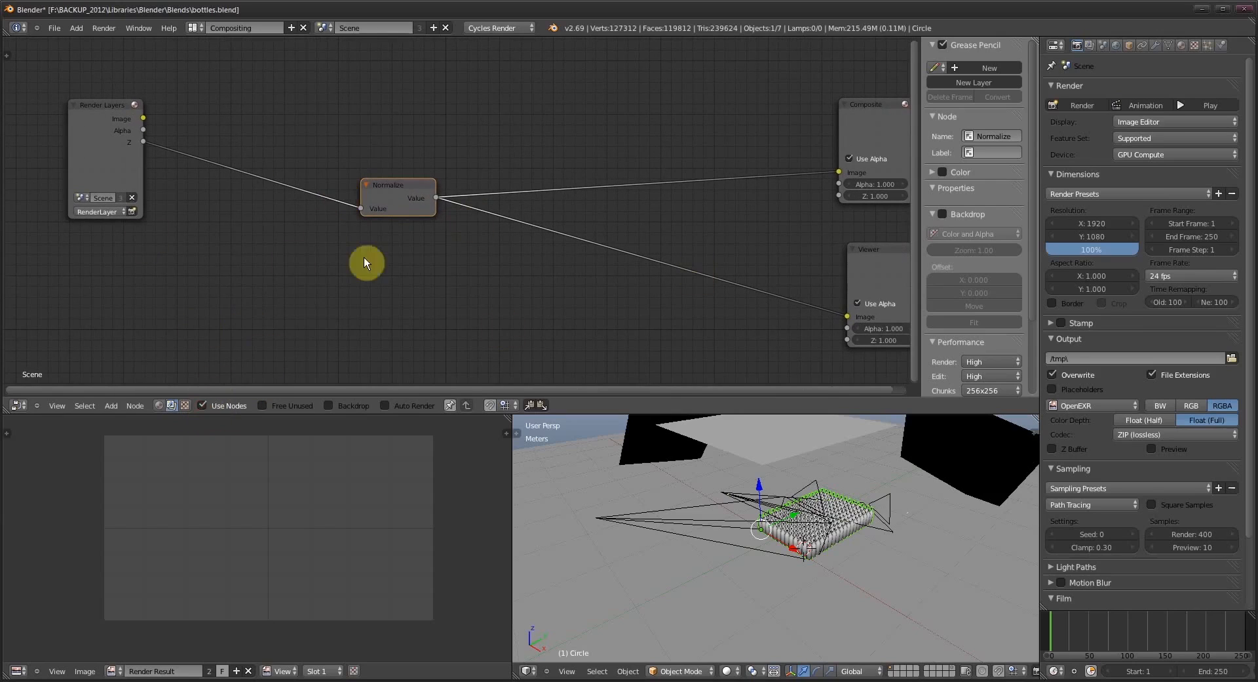
pyautogui.press('Home')
pyautogui.click(66, 123)
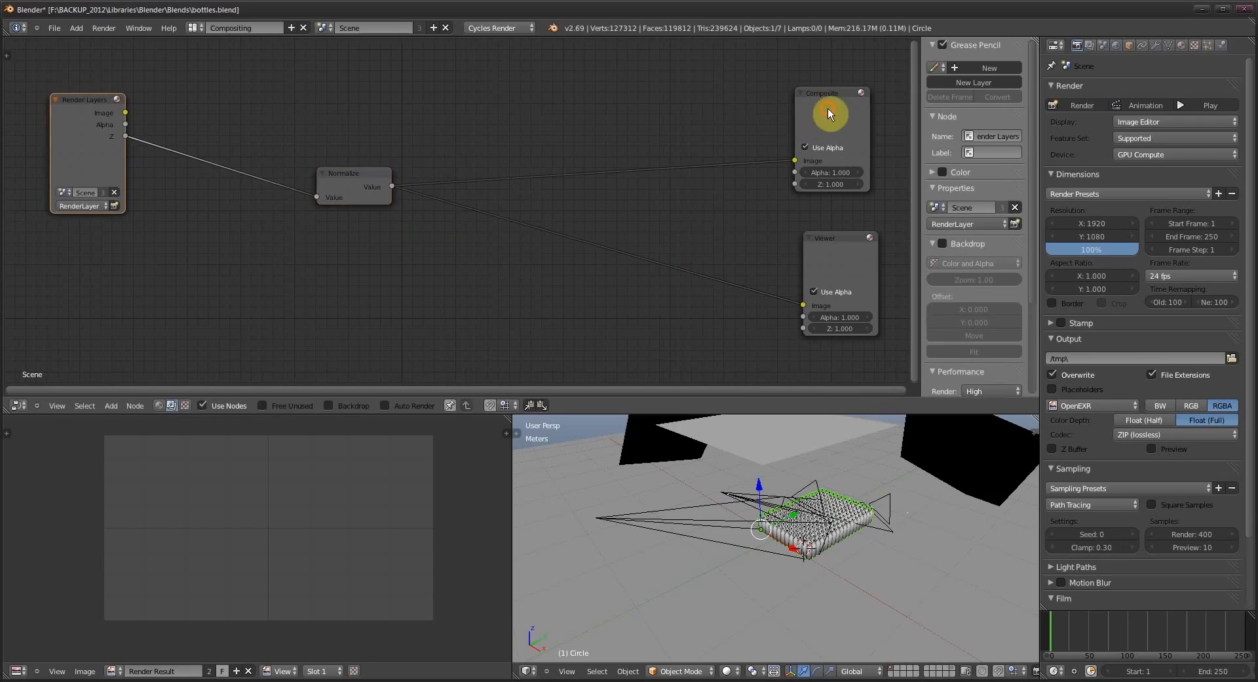
# - Move the Composite node closer to the Normalize node and place the Viewer node below it
pyautogui.moveTo(828, 108); pyautogui.dragTo(631, 124)
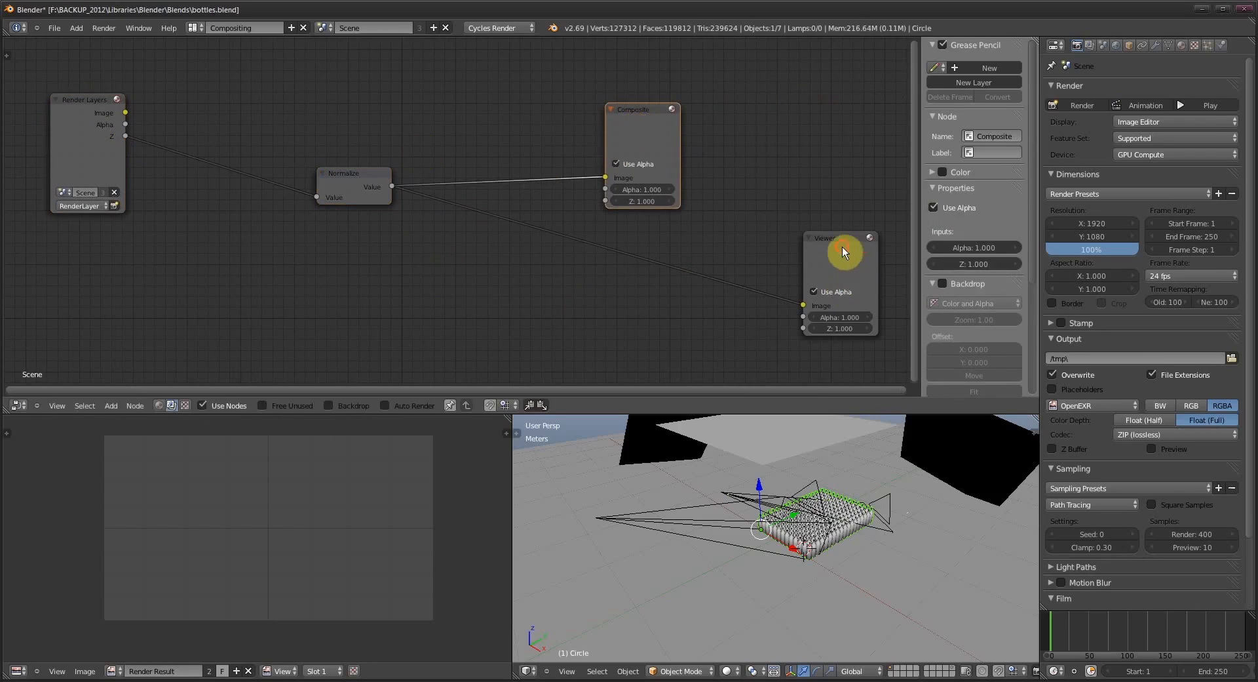
pyautogui.moveTo(843, 246); pyautogui.dragTo(681, 332)
pyautogui.moveTo(493, 252); pyautogui.dragTo(544, 272)
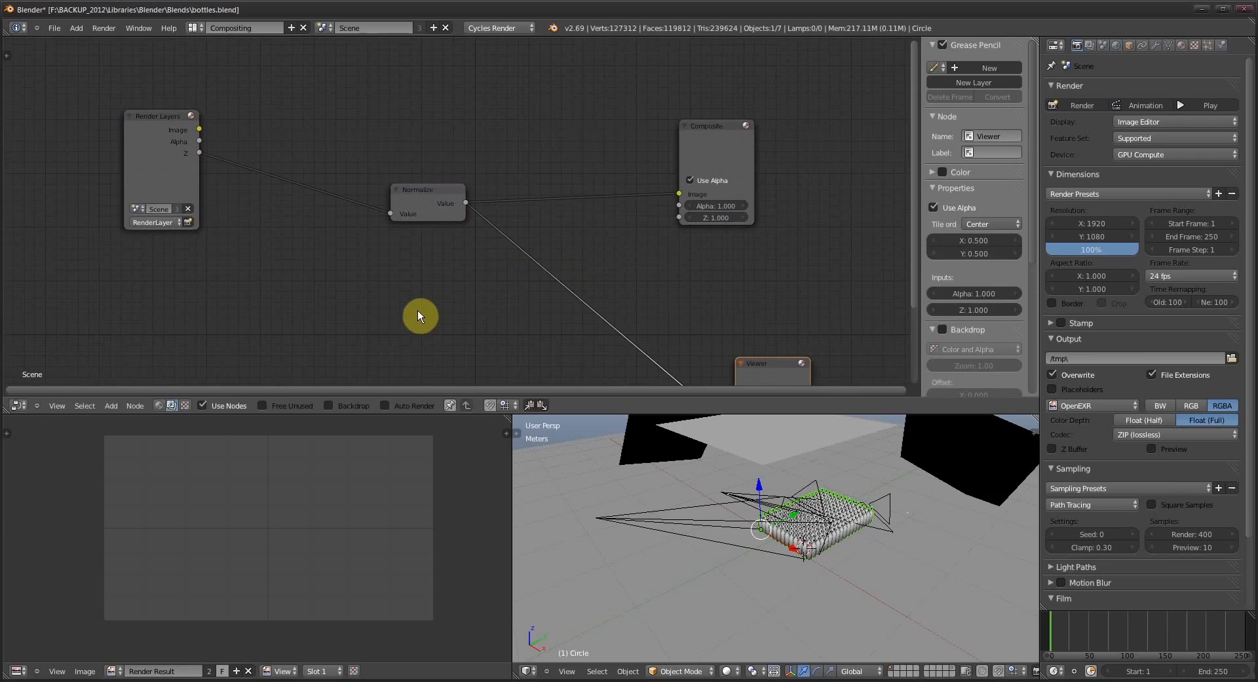
# - Replace the existing Normalize node with a newly added Normalize node between Render Layers and Composite
pyautogui.hotkey('shift', 'a')
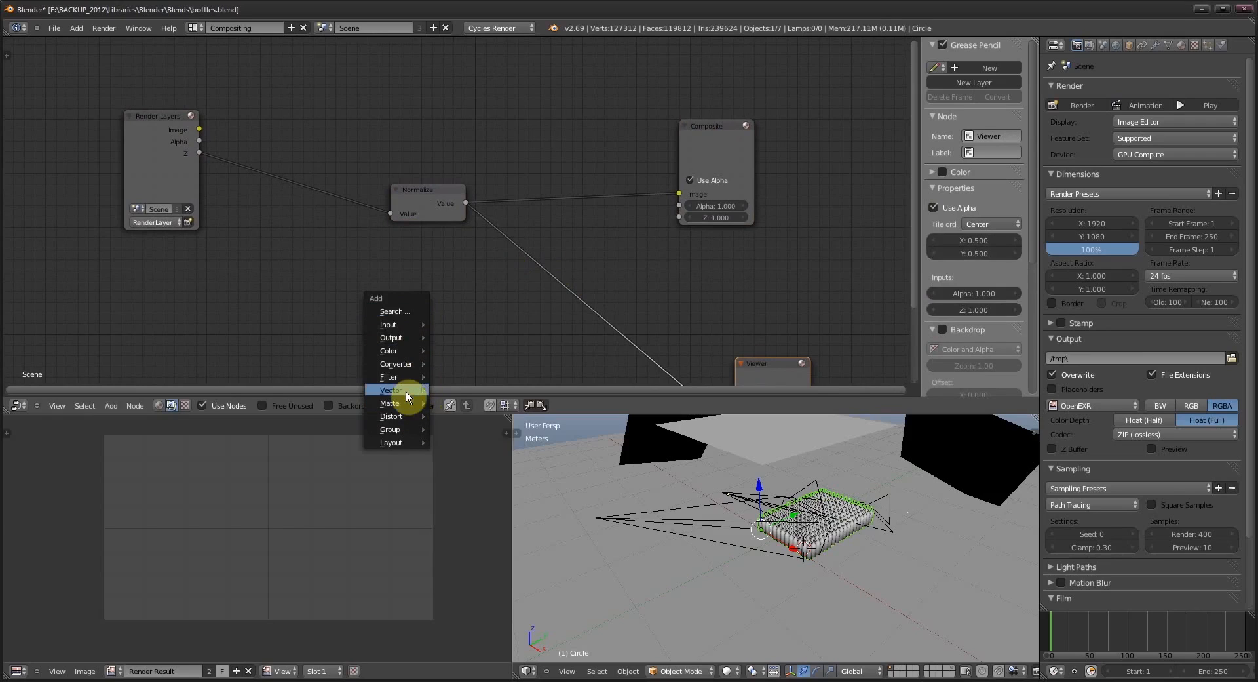
pyautogui.moveTo(407, 391)
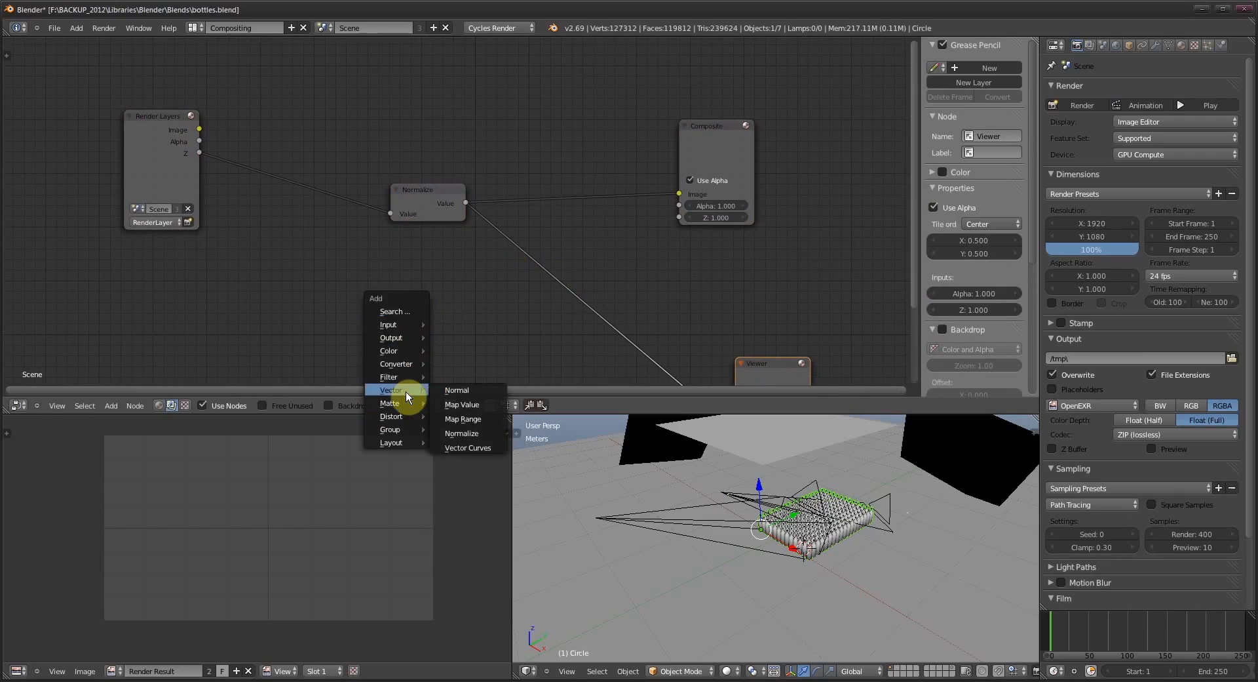
pyautogui.click(481, 431)
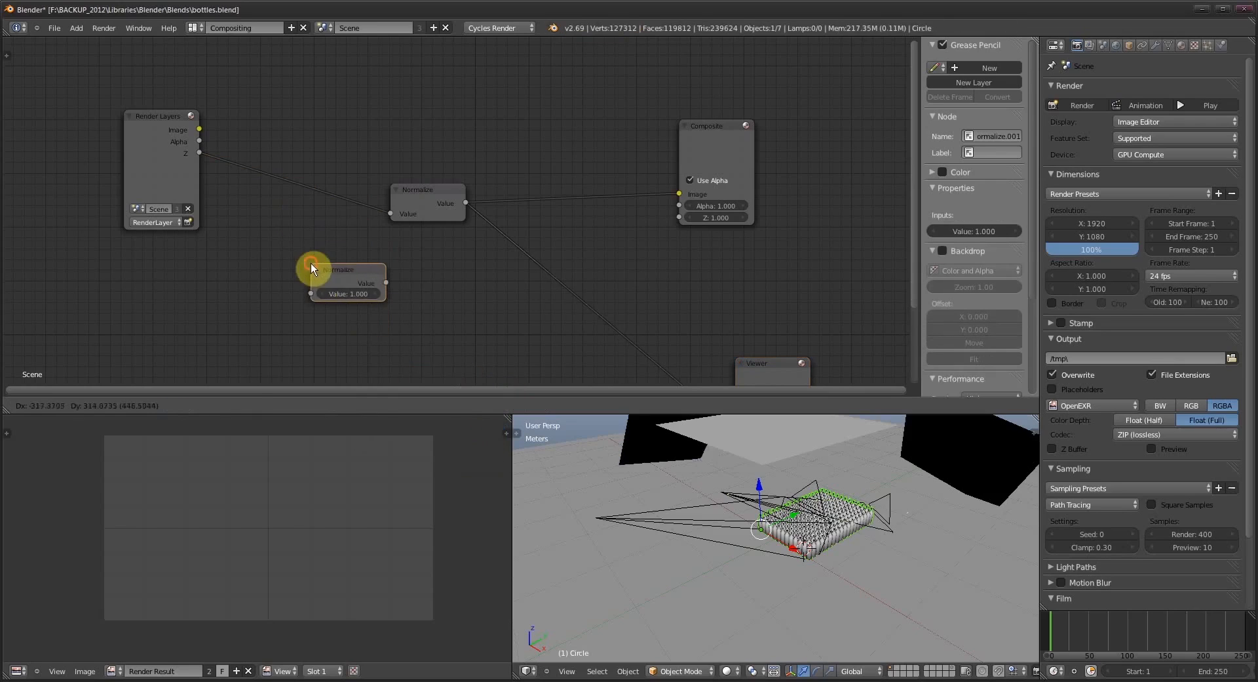
pyautogui.click(311, 262)
pyautogui.click(411, 202)
pyautogui.press('x')
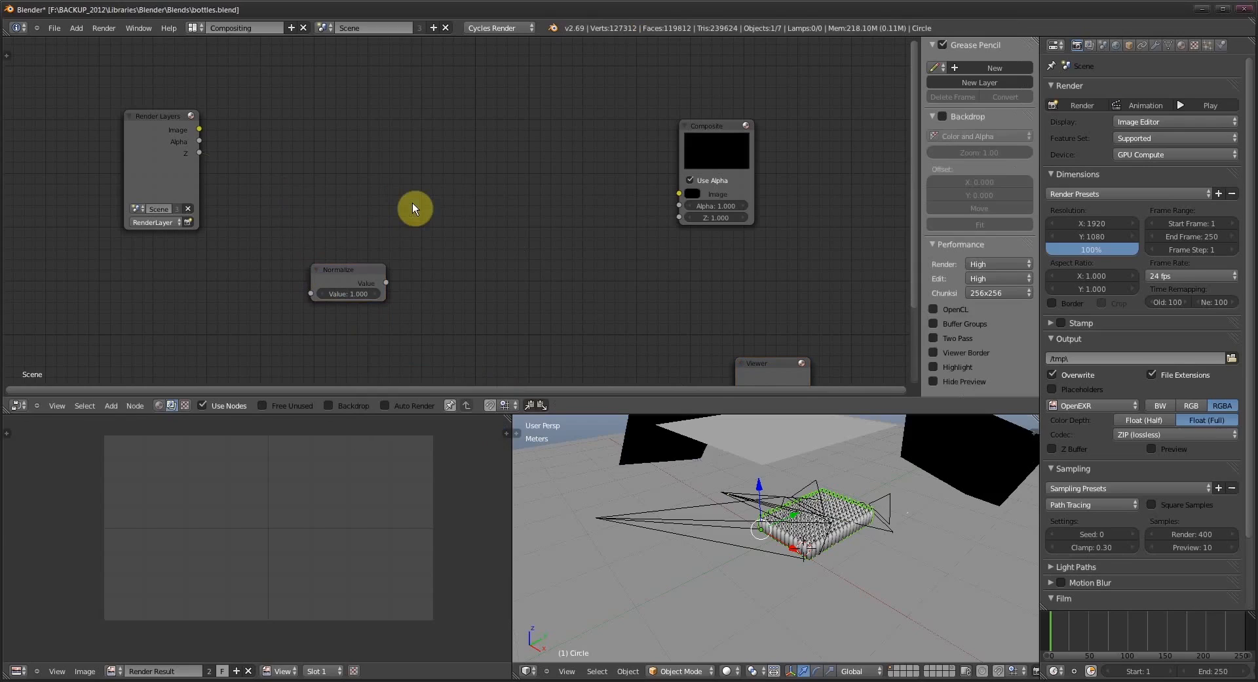
pyautogui.moveTo(346, 280); pyautogui.dragTo(406, 186)
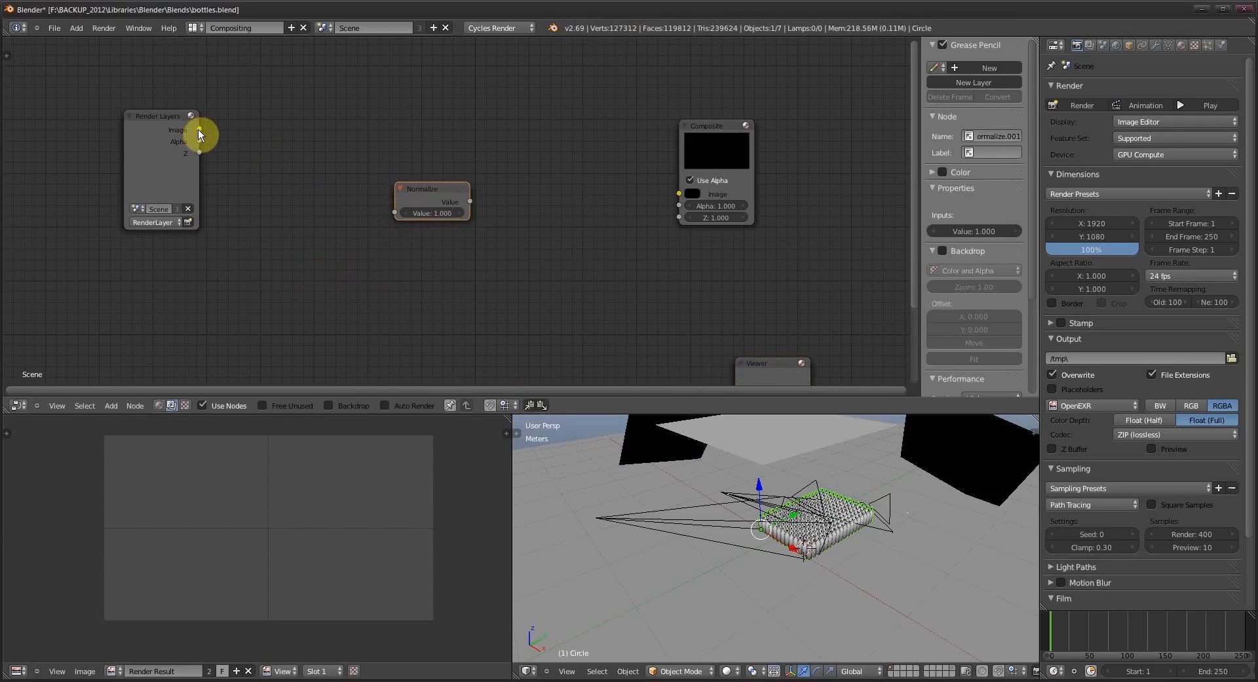
# - Connect the Render Layers Z output to the Normalize node and its Value output to the Composite Image input
pyautogui.moveTo(198, 129); pyautogui.dragTo(206, 132)
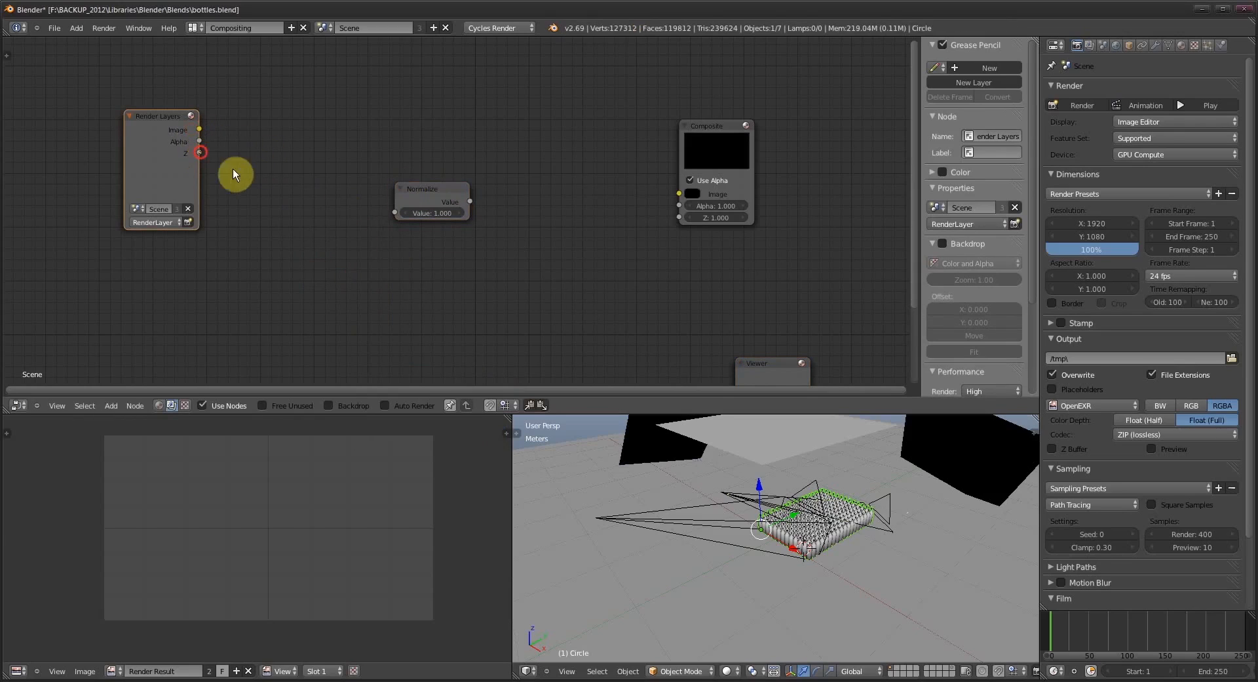
pyautogui.moveTo(234, 171); pyautogui.dragTo(395, 210)
pyautogui.moveTo(470, 200); pyautogui.dragTo(680, 194)
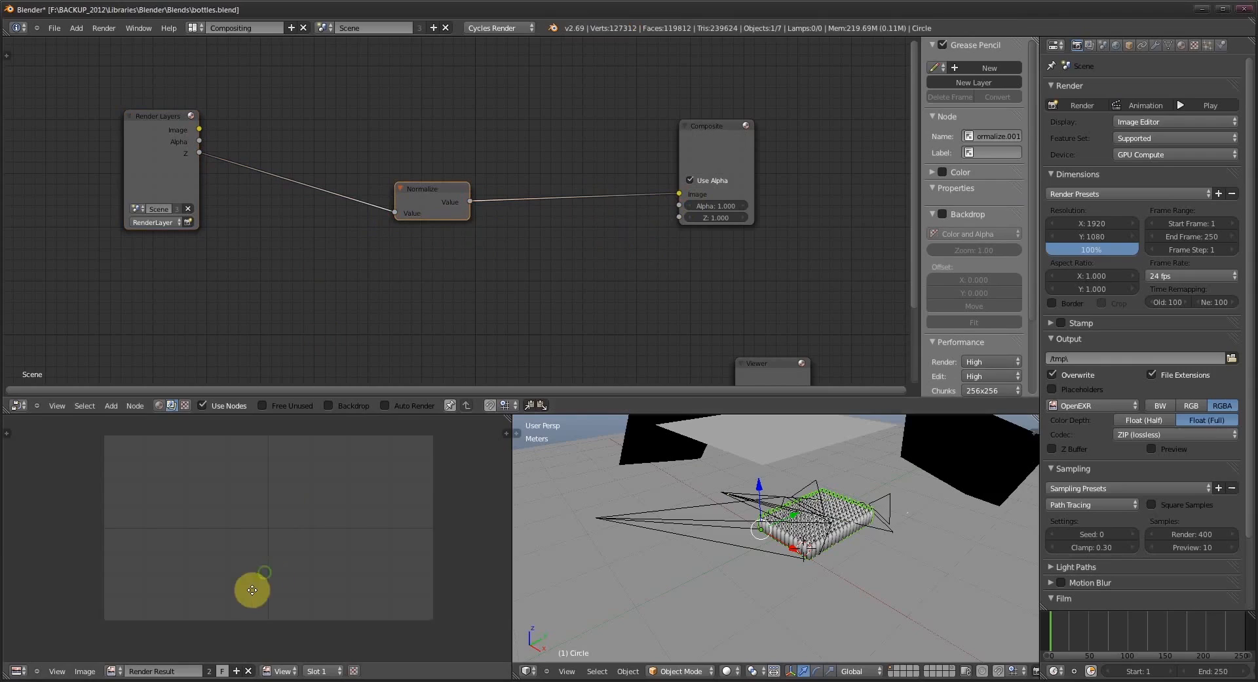
pyautogui.moveTo(258, 569); pyautogui.dragTo(239, 570)
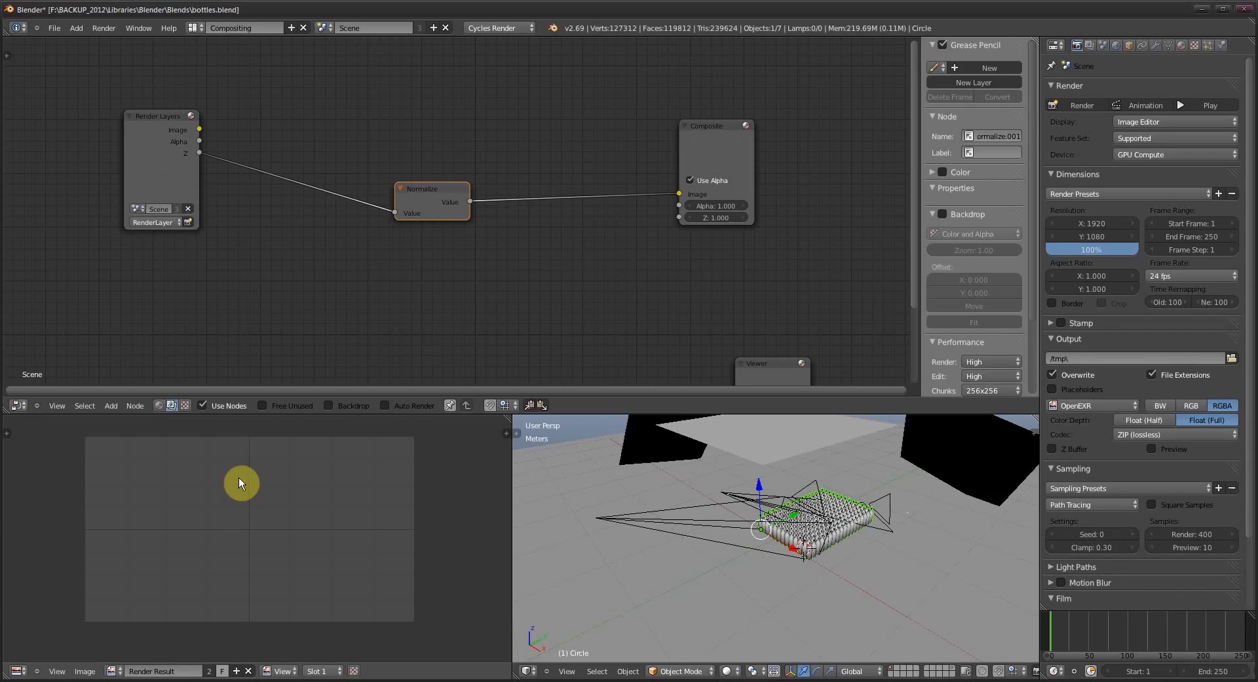
# - Switch to Photoshop and open bottles.exr from the New folder in Downloads, reading the alpha channel data as transparency
pyautogui.click(85, 670)
pyautogui.click(463, 677)
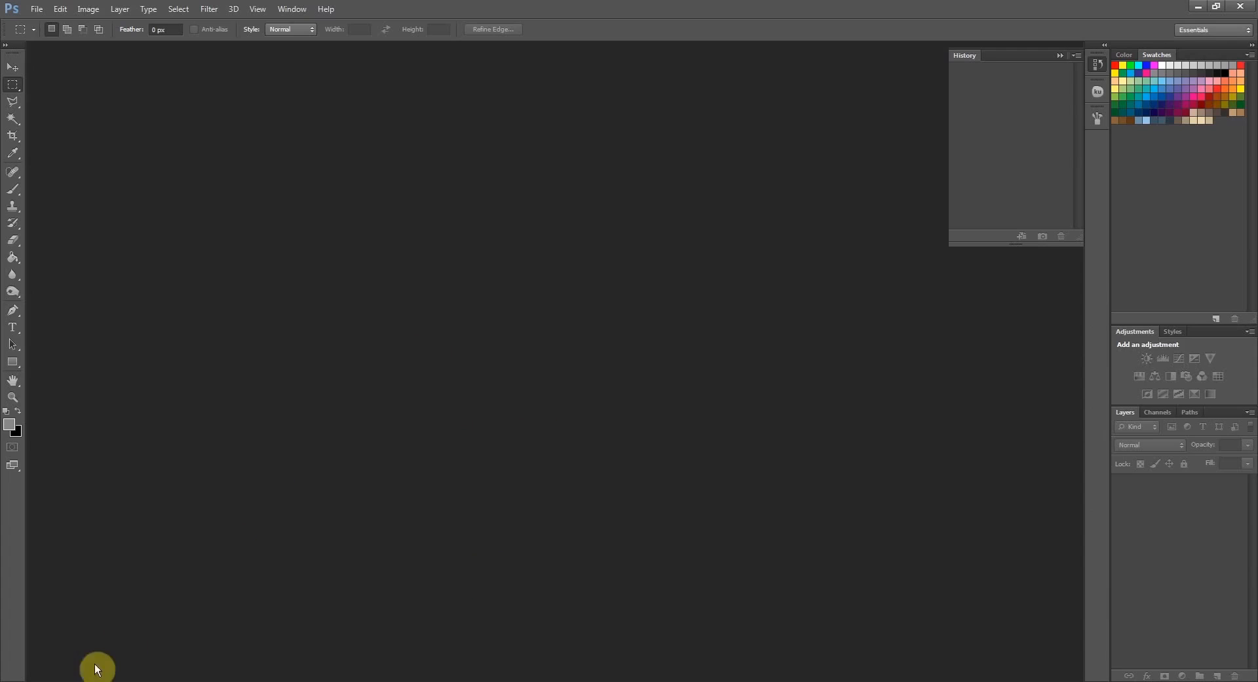
pyautogui.click(80, 679)
pyautogui.click(432, 276)
pyautogui.moveTo(469, 100); pyautogui.dragTo(520, 121)
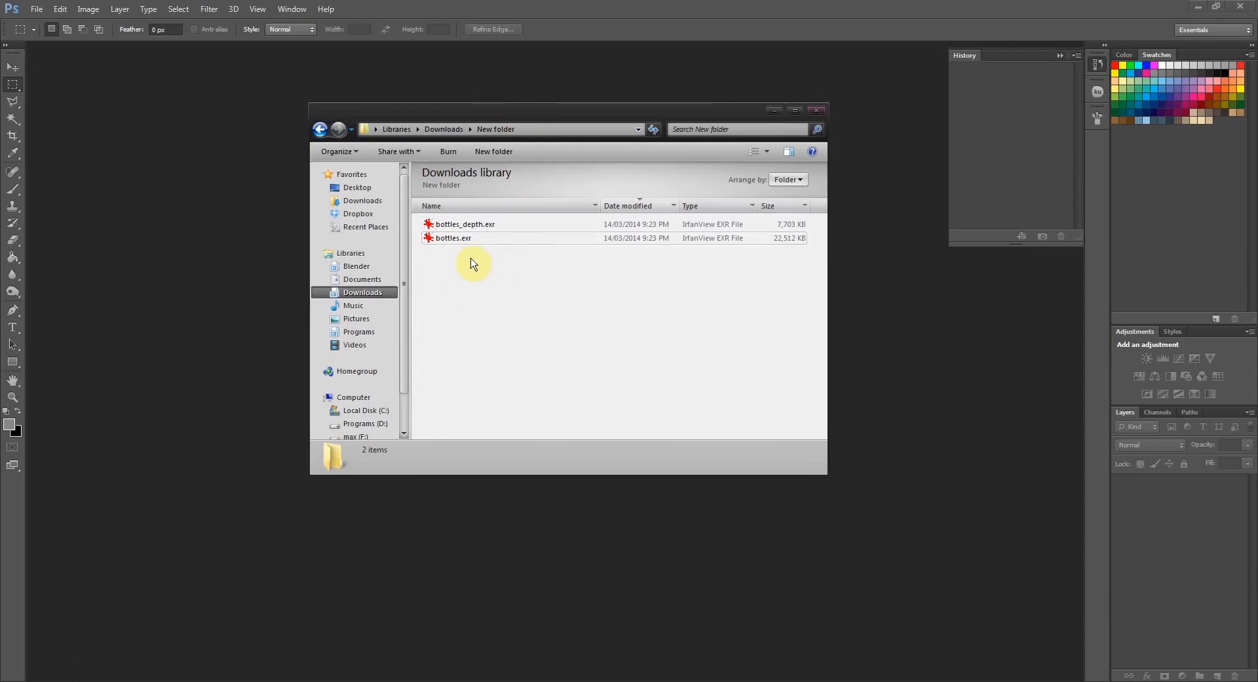
pyautogui.click(454, 239)
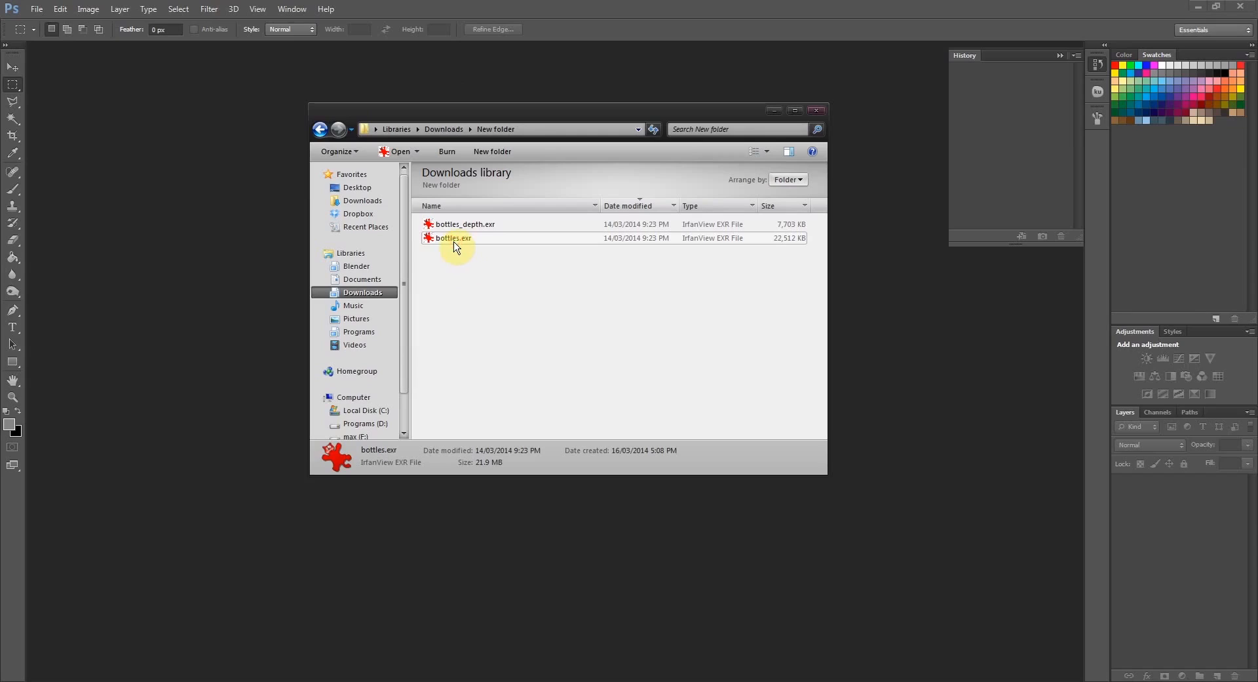
pyautogui.moveTo(218, 276); pyautogui.dragTo(218, 278)
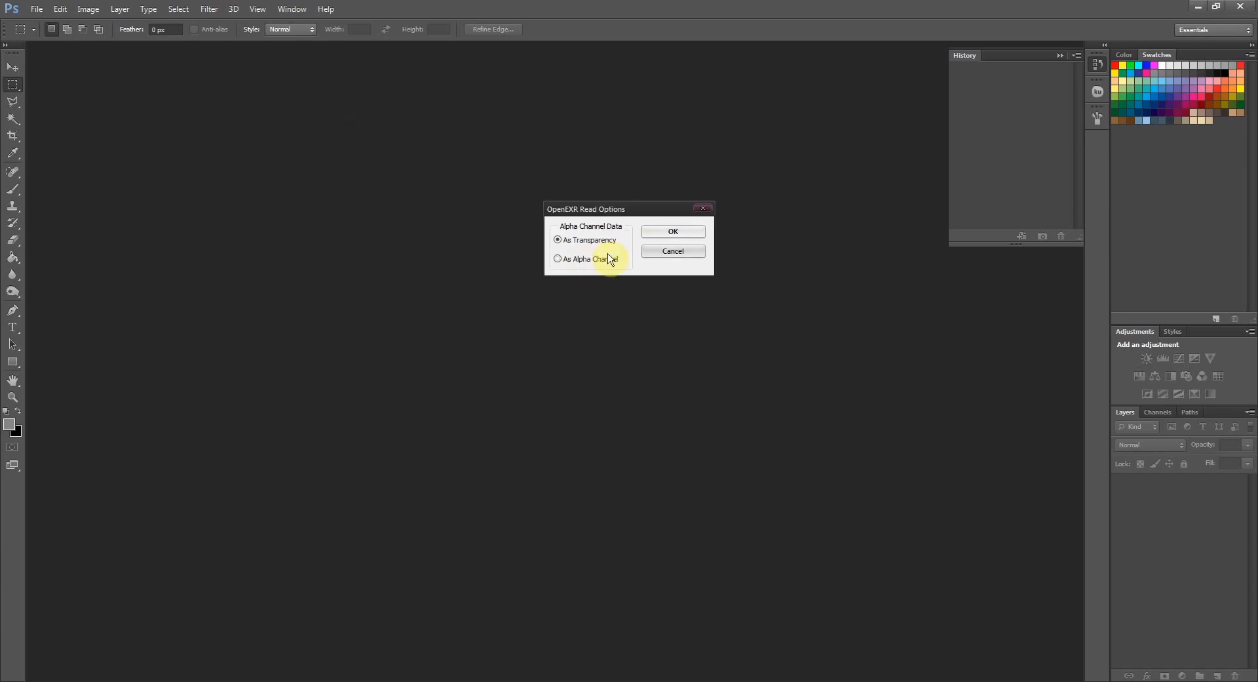
pyautogui.click(676, 231)
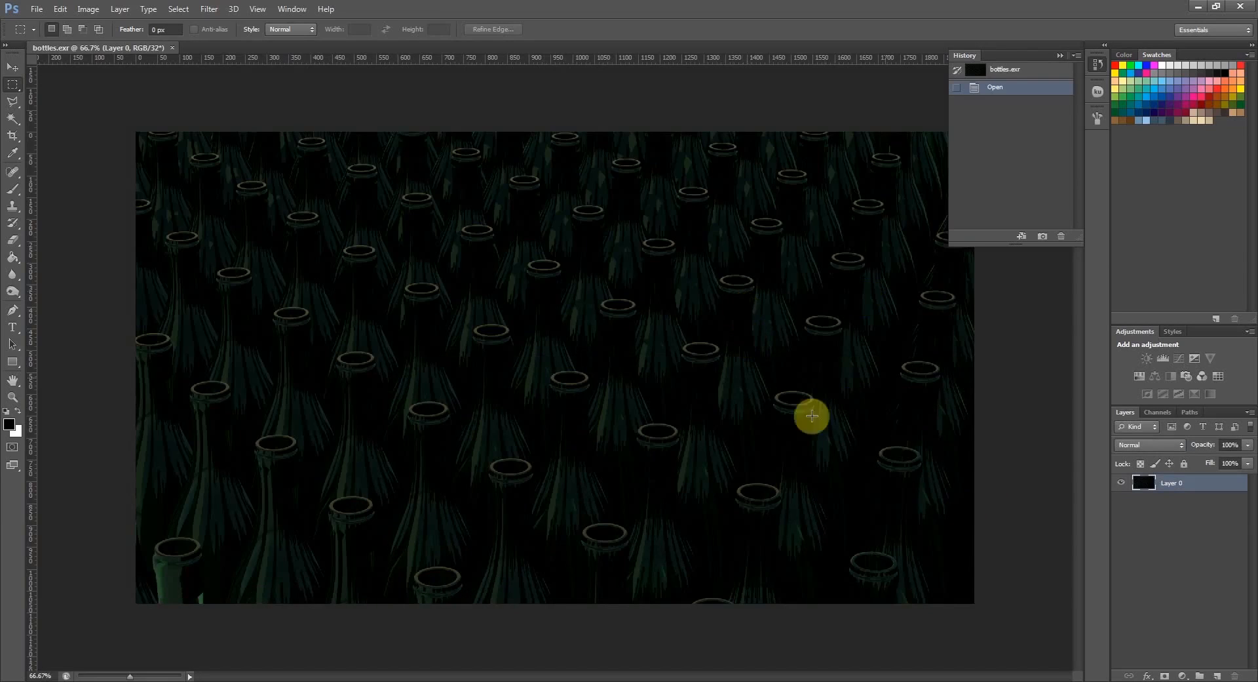
# - Place bottles_depth.exr from the same folder as a layer above the bottles render at its original size
pyautogui.click(108, 681)
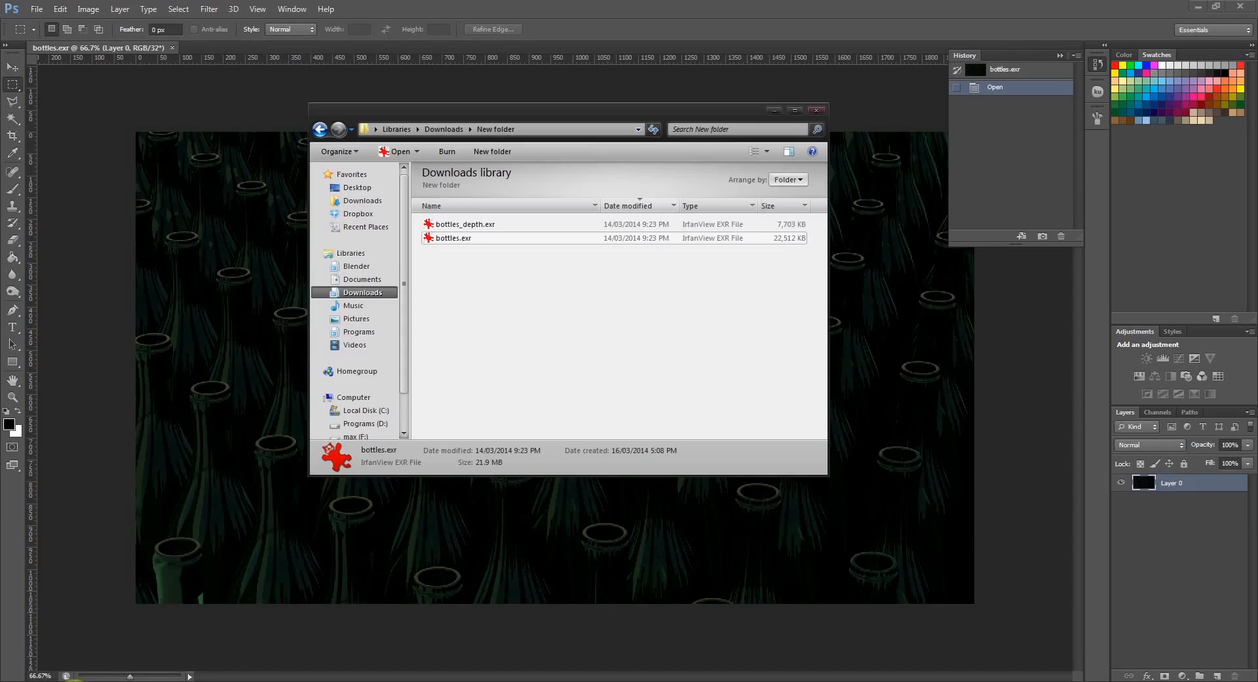
pyautogui.click(466, 224)
pyautogui.click(467, 224)
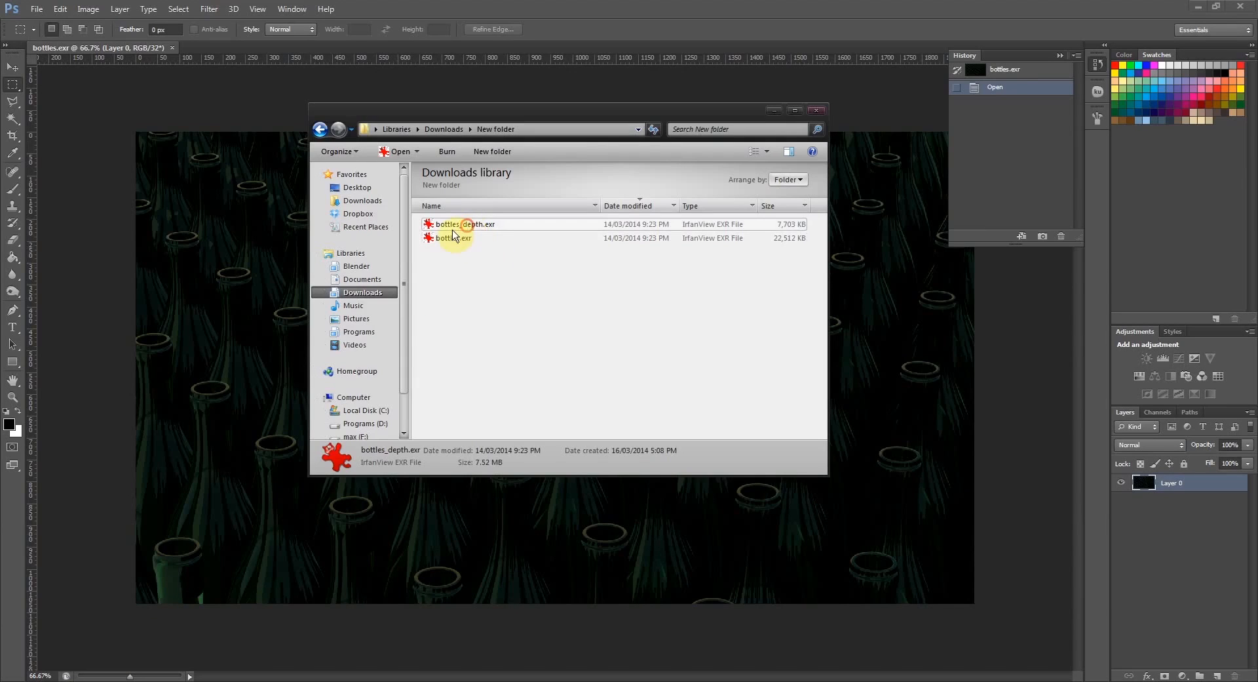
pyautogui.moveTo(454, 235); pyautogui.dragTo(177, 286)
pyautogui.click(684, 230)
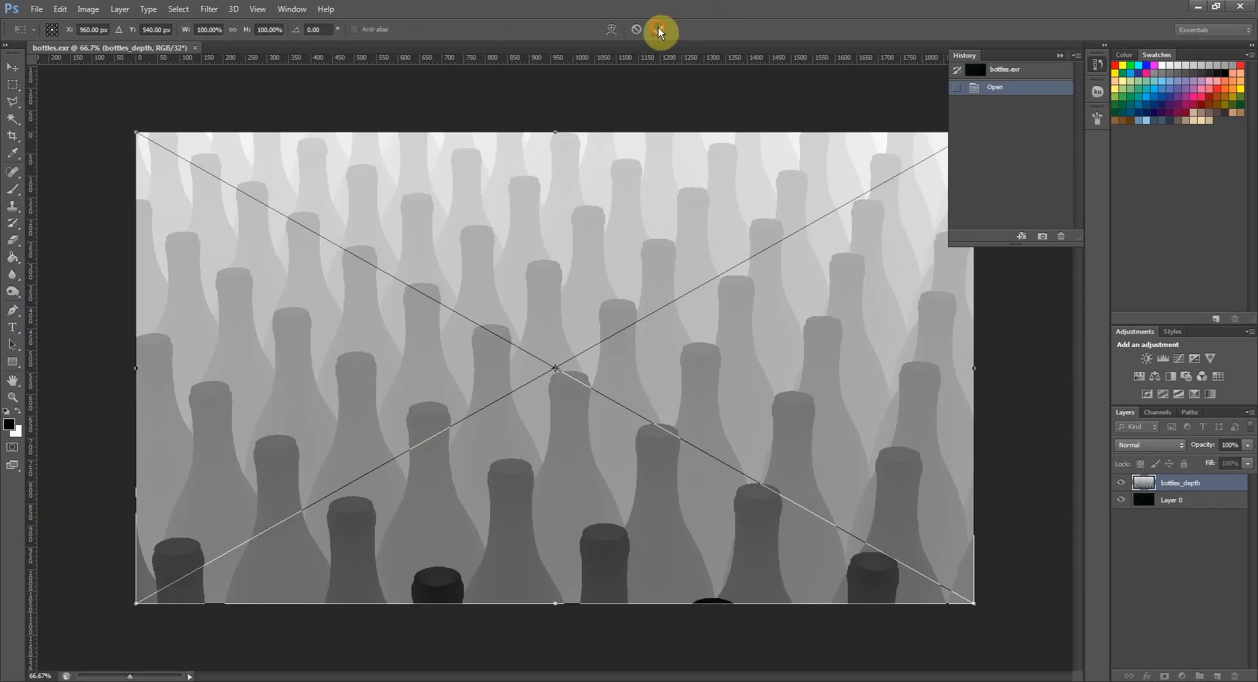
pyautogui.click(658, 28)
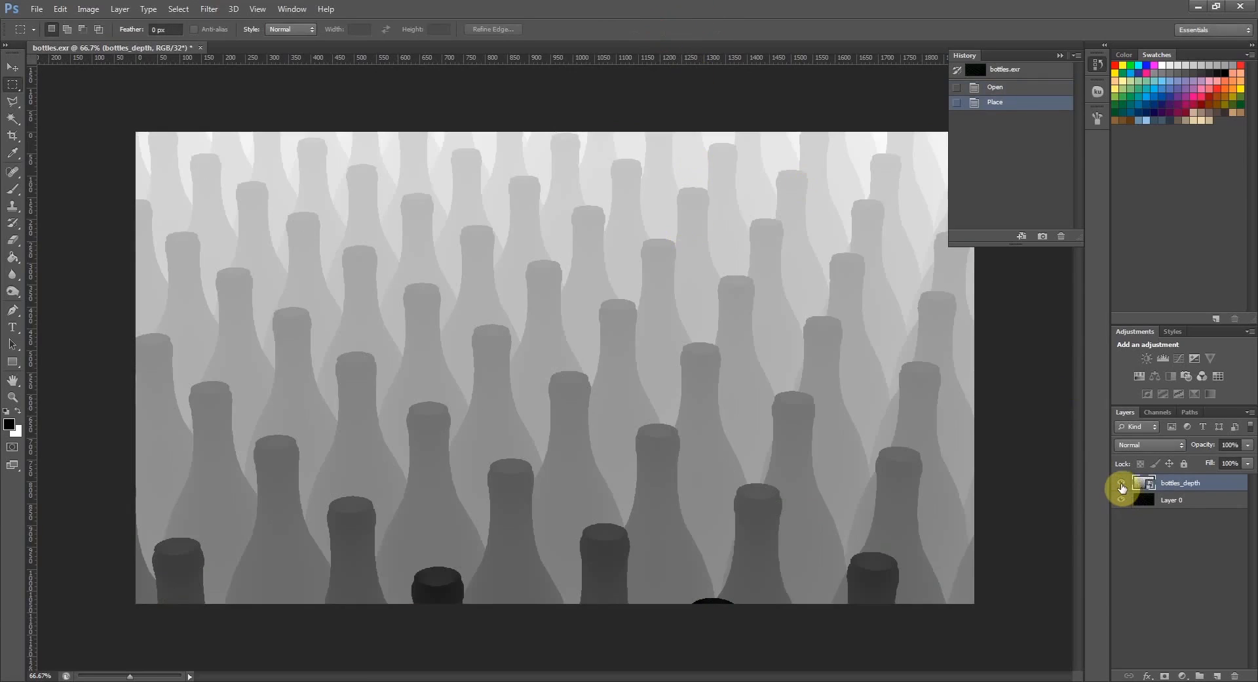
# - Compare the bottles render with the depth pass by hiding and showing the bottles_depth layer
pyautogui.click(1121, 485)
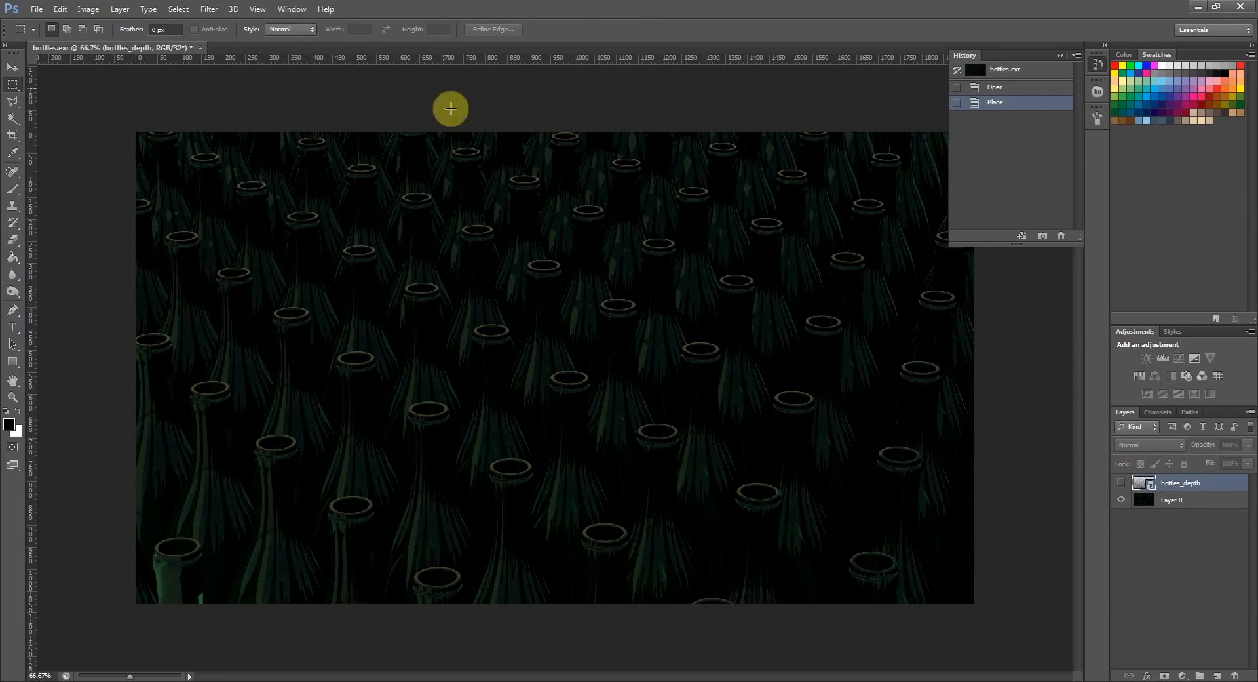
pyautogui.click(1173, 502)
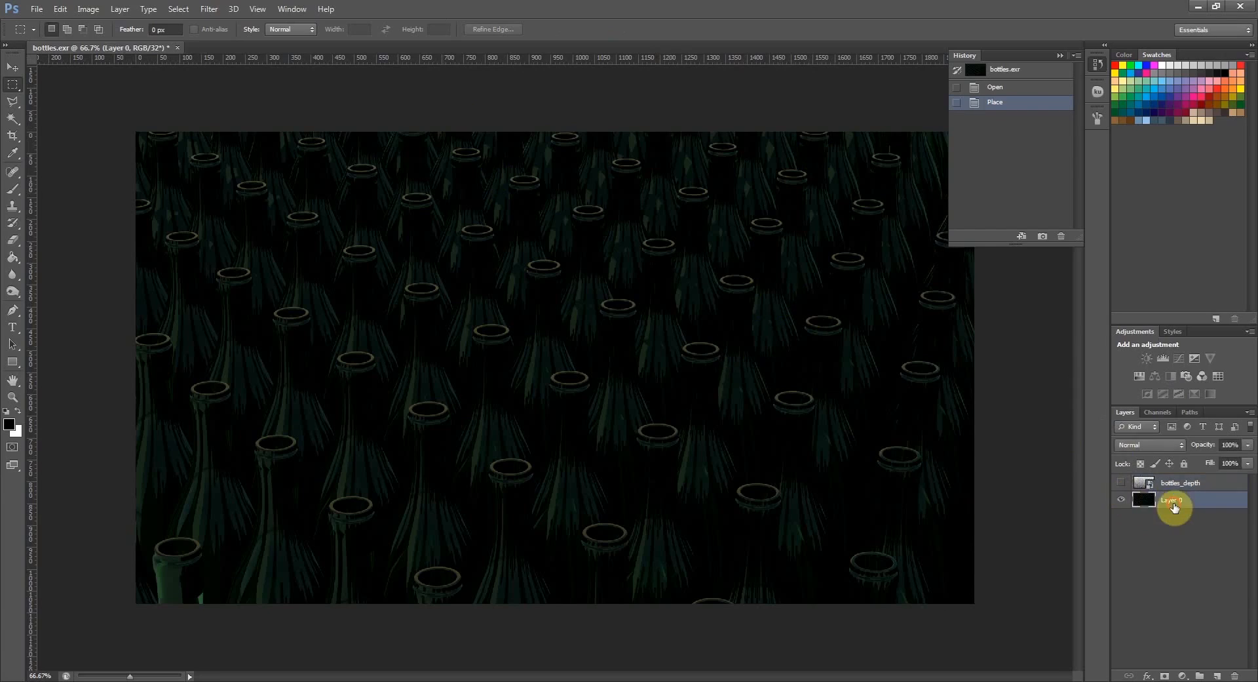
pyautogui.click(1121, 484)
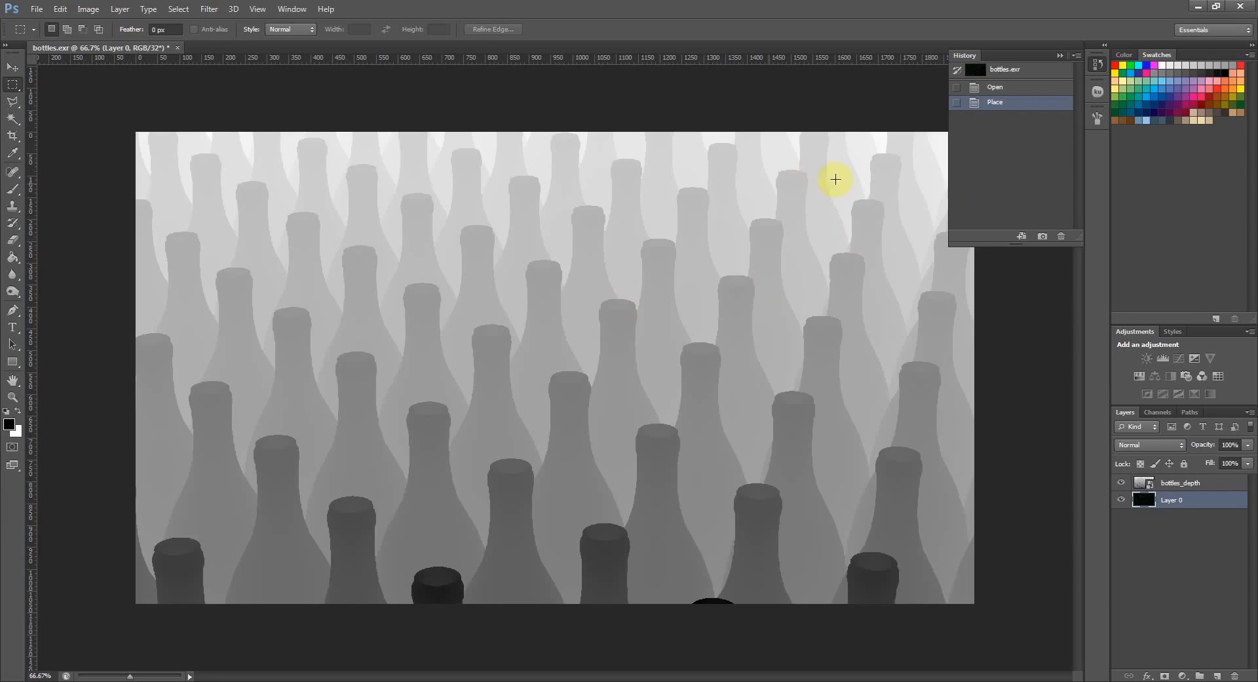
pyautogui.click(1177, 483)
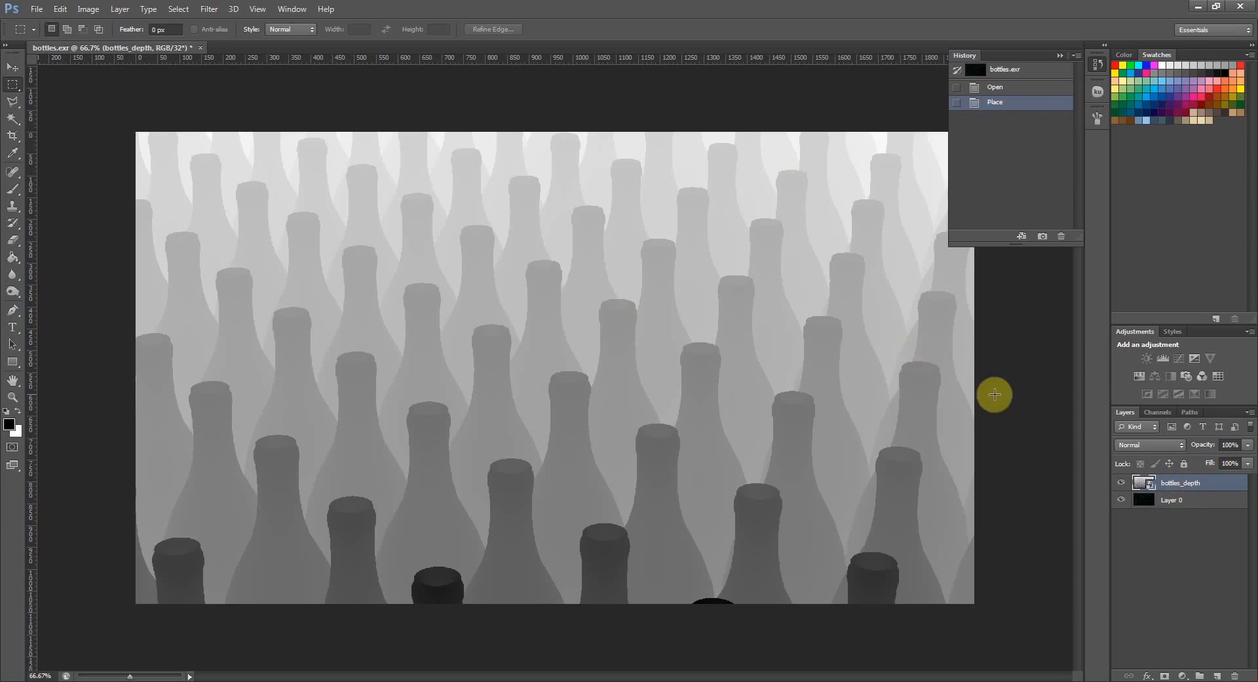
pyautogui.click(1173, 500)
# - Add a Levels adjustment above the bottles_depth layer and invert the depth by setting the output levels to 255 and 0
pyautogui.click(1174, 485)
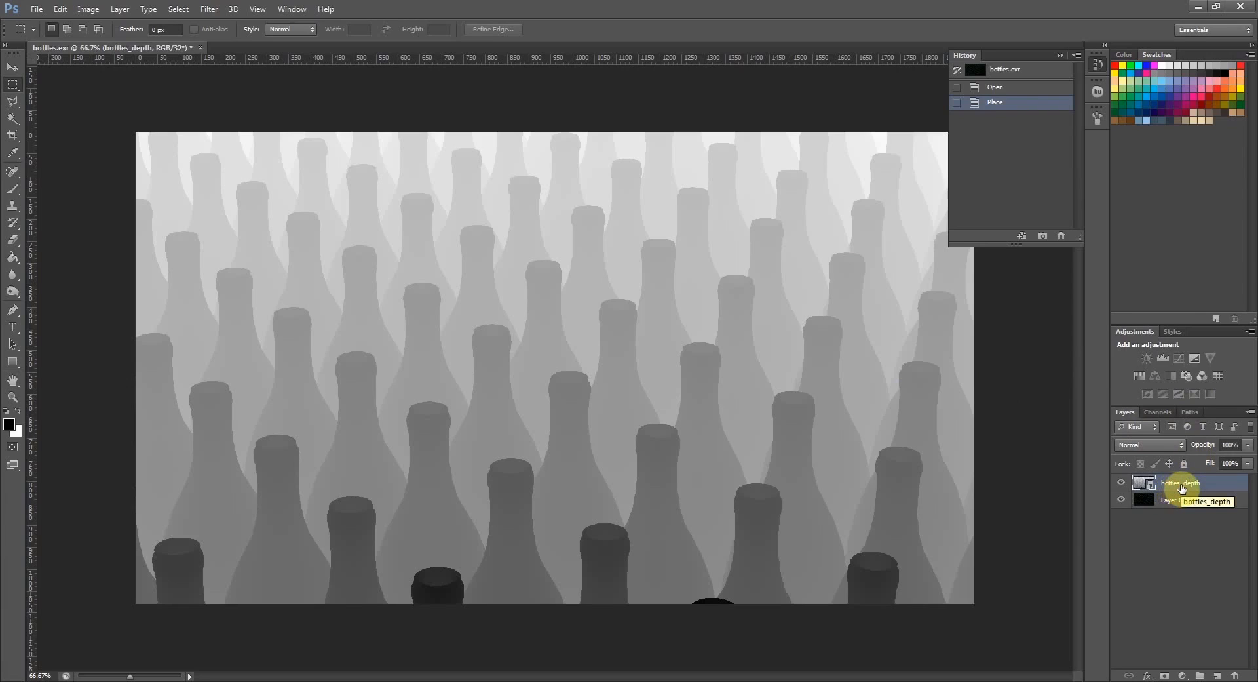
pyautogui.click(1164, 358)
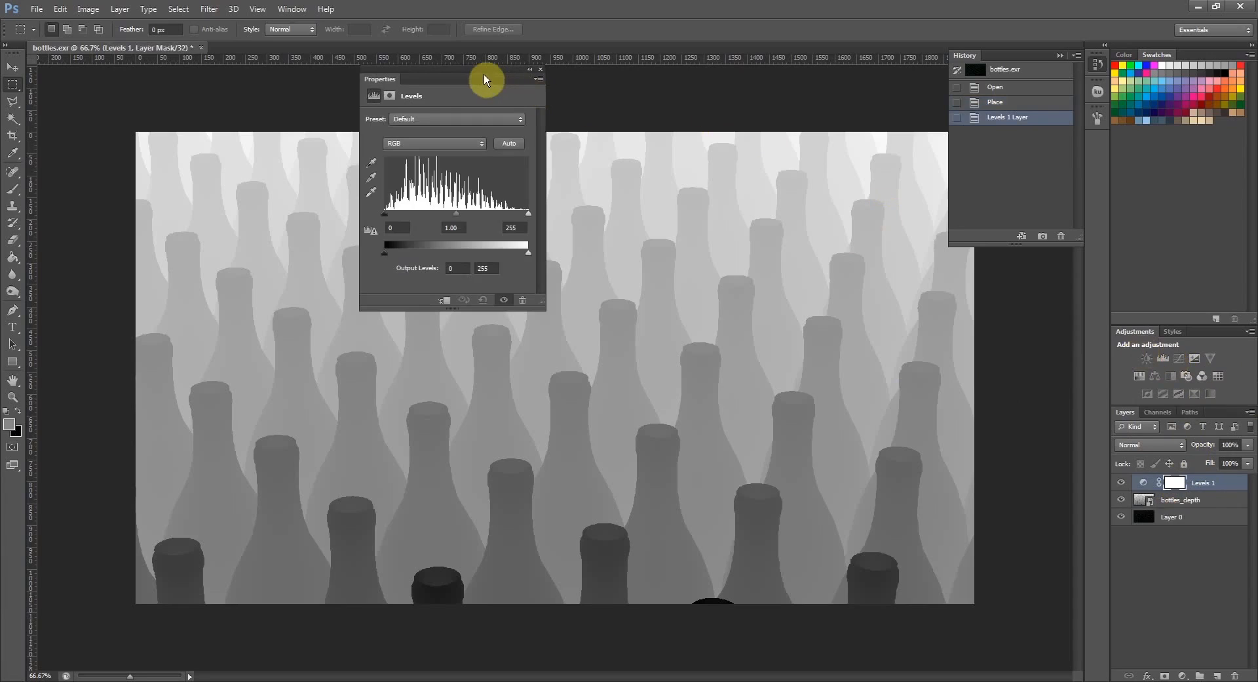
pyautogui.moveTo(477, 76); pyautogui.dragTo(814, 97)
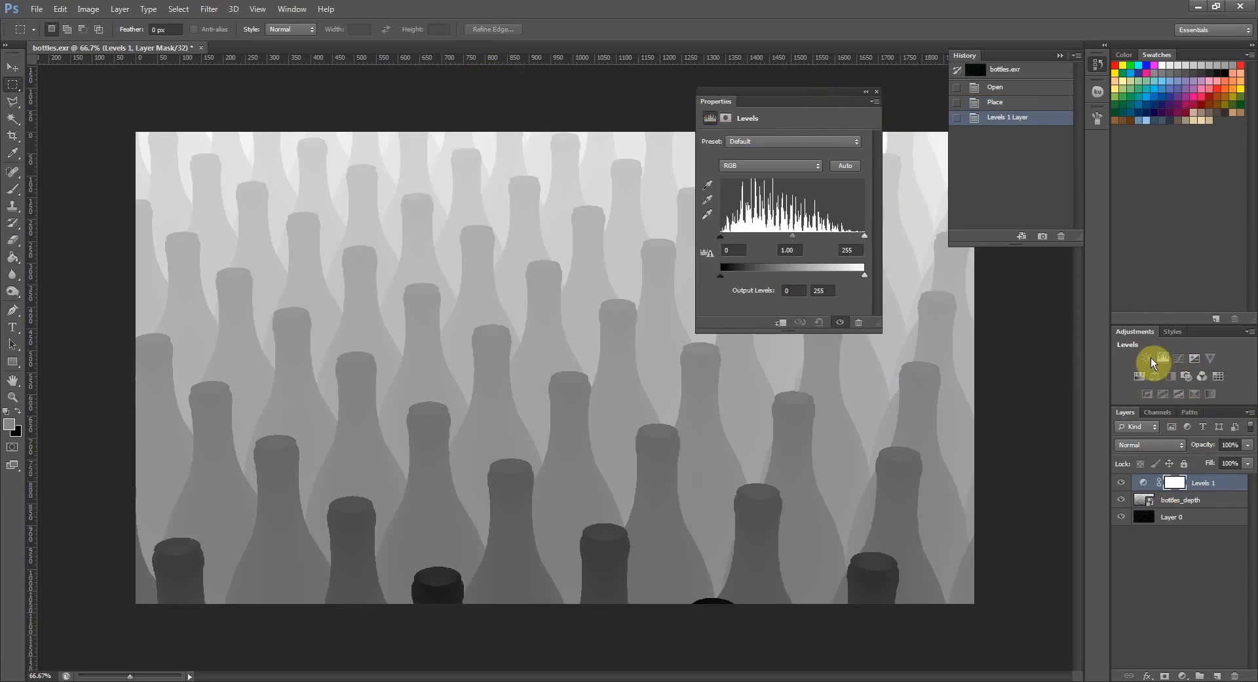
pyautogui.moveTo(864, 275); pyautogui.dragTo(897, 270)
pyautogui.moveTo(770, 277); pyautogui.dragTo(706, 277)
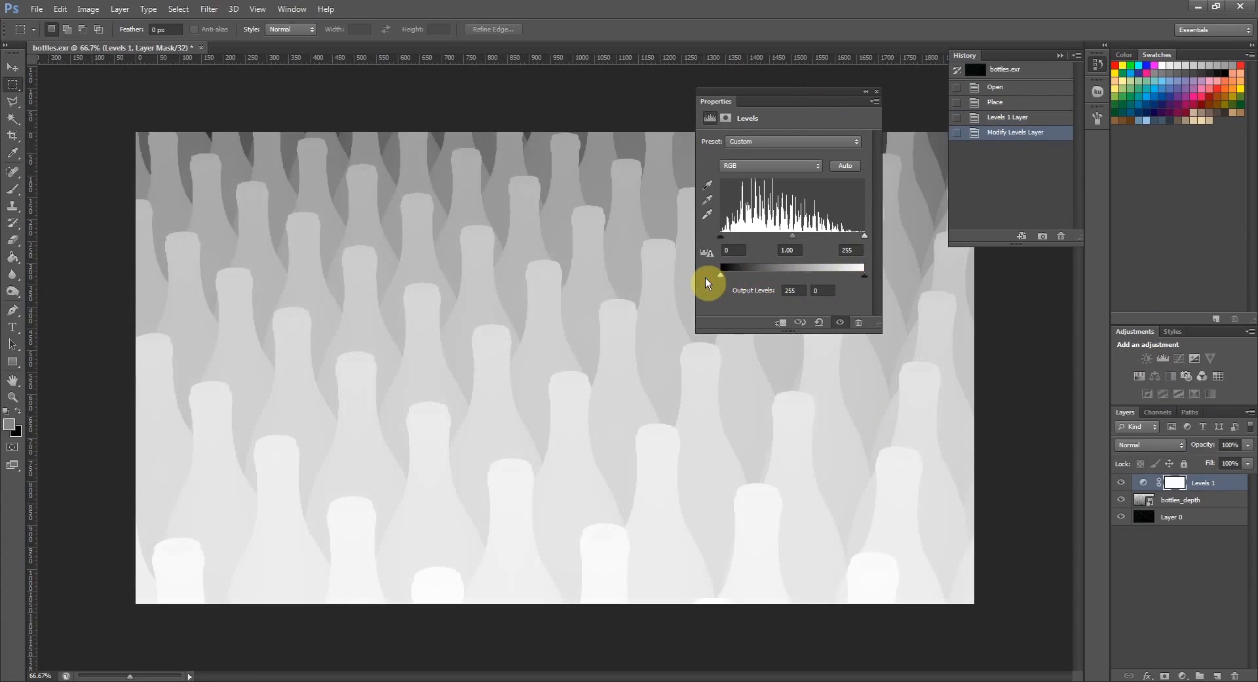
pyautogui.click(877, 92)
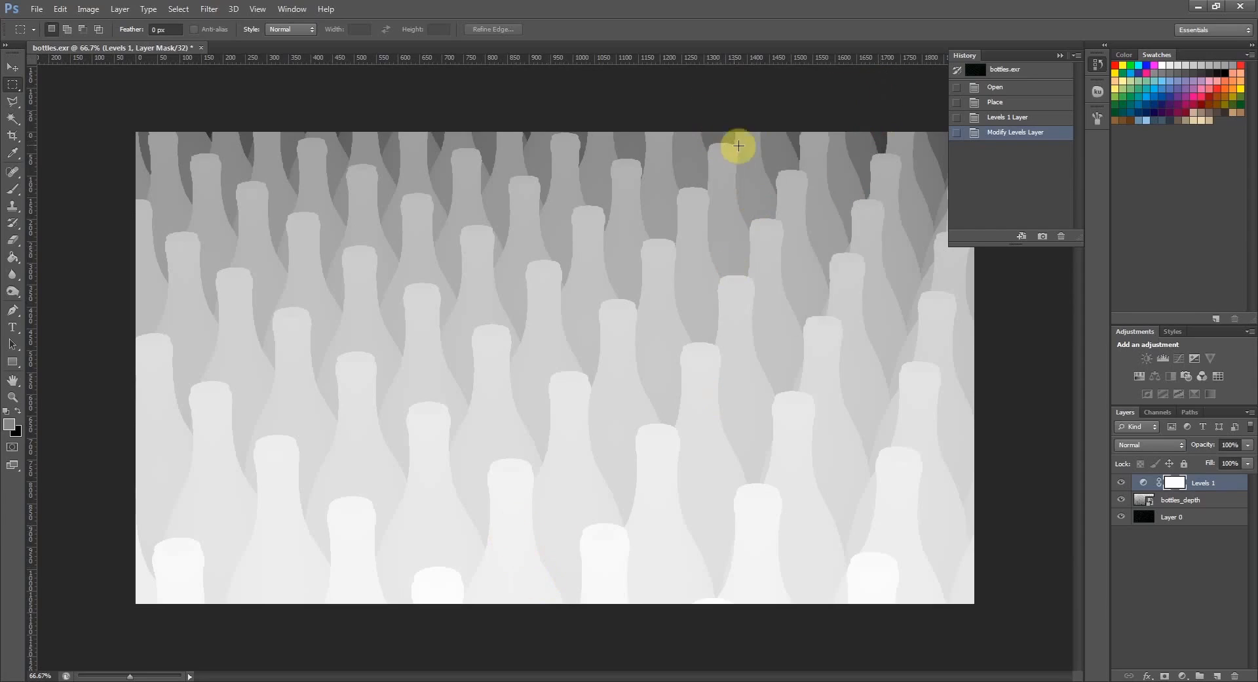
# - Add an Exposure adjustment, sampling the black point in the dark gap behind the farthest bottles and the white point on the nearest bottle cap
pyautogui.click(1196, 361)
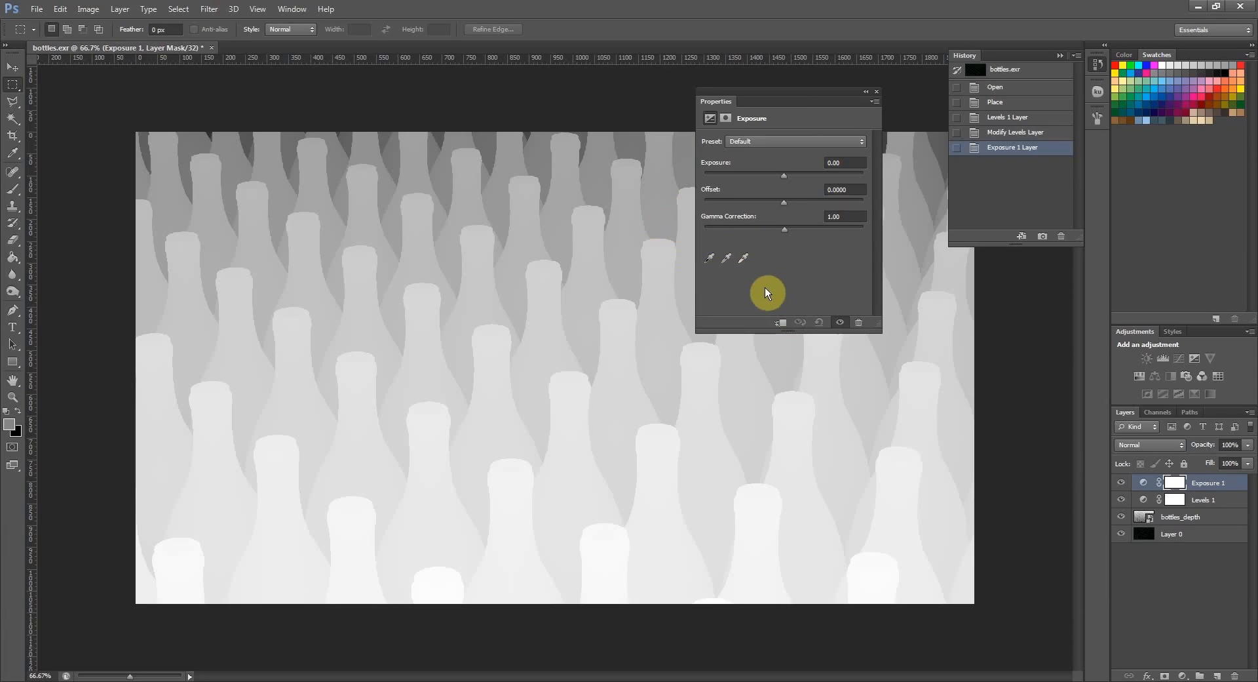
pyautogui.click(708, 261)
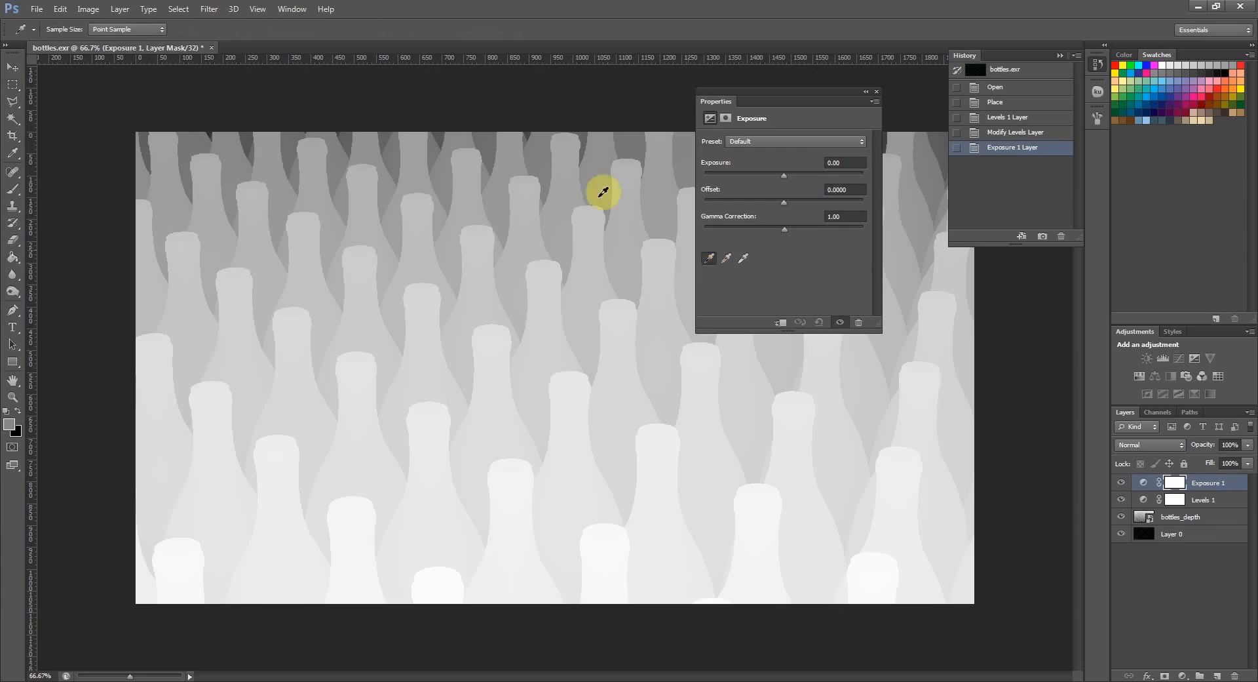
pyautogui.click(634, 133)
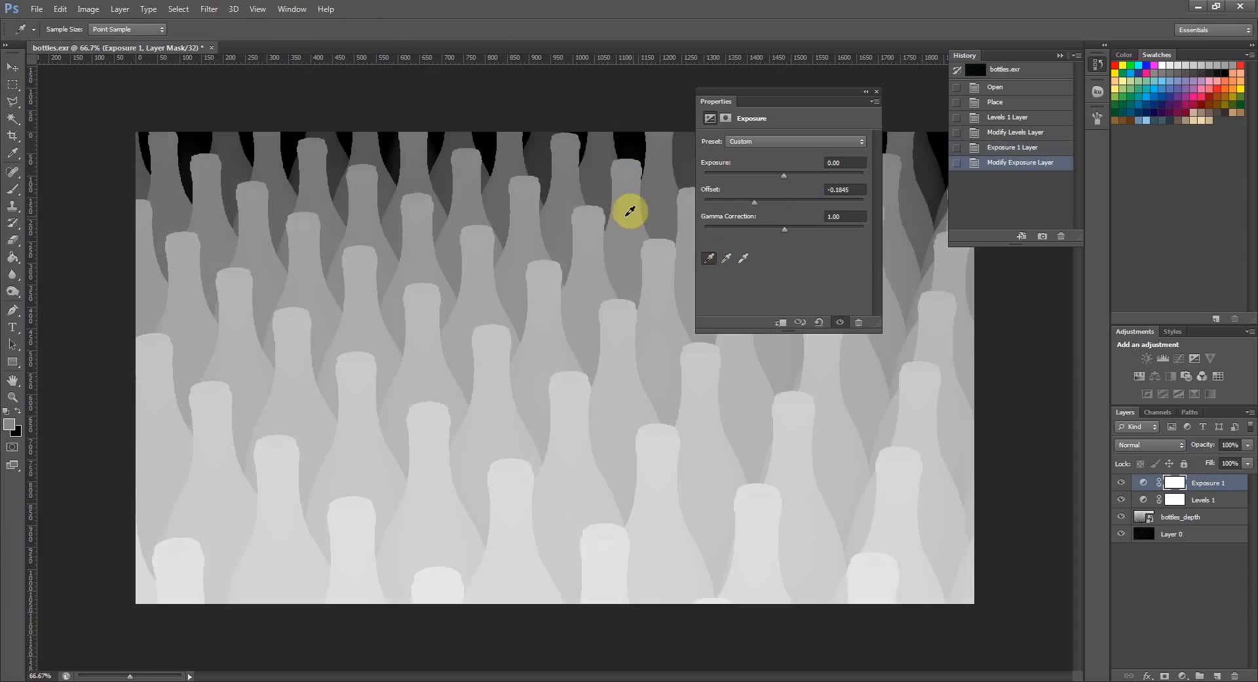
pyautogui.click(744, 258)
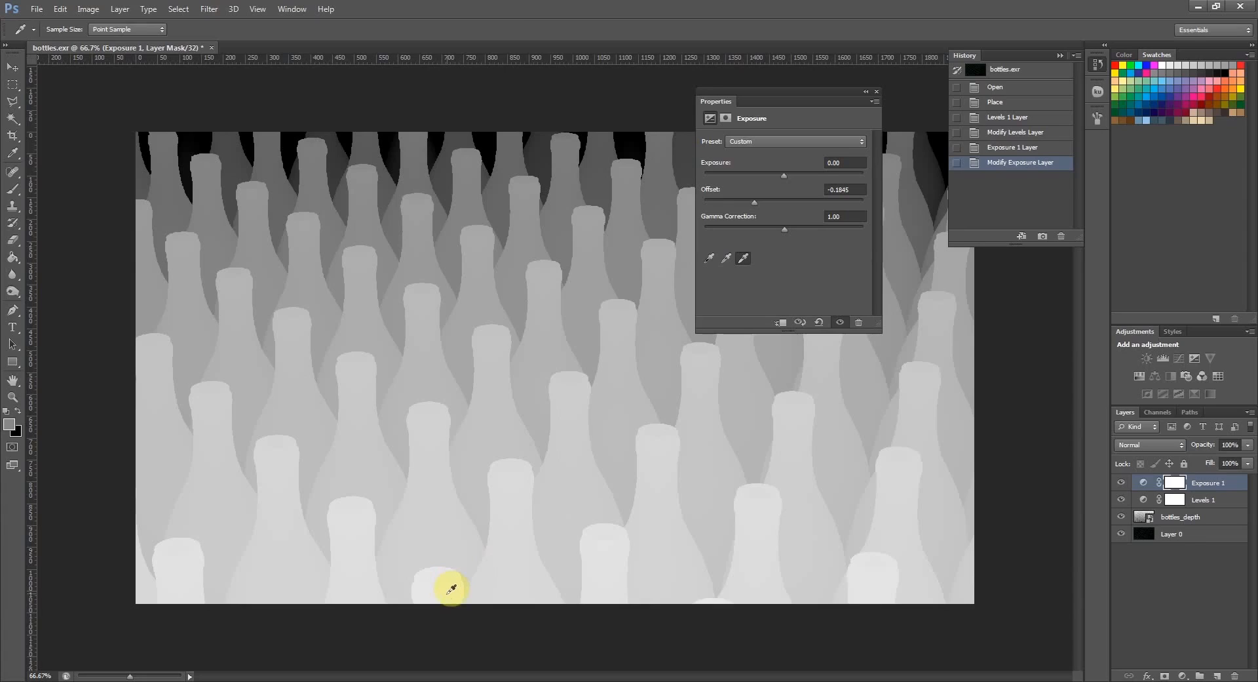
pyautogui.click(451, 588)
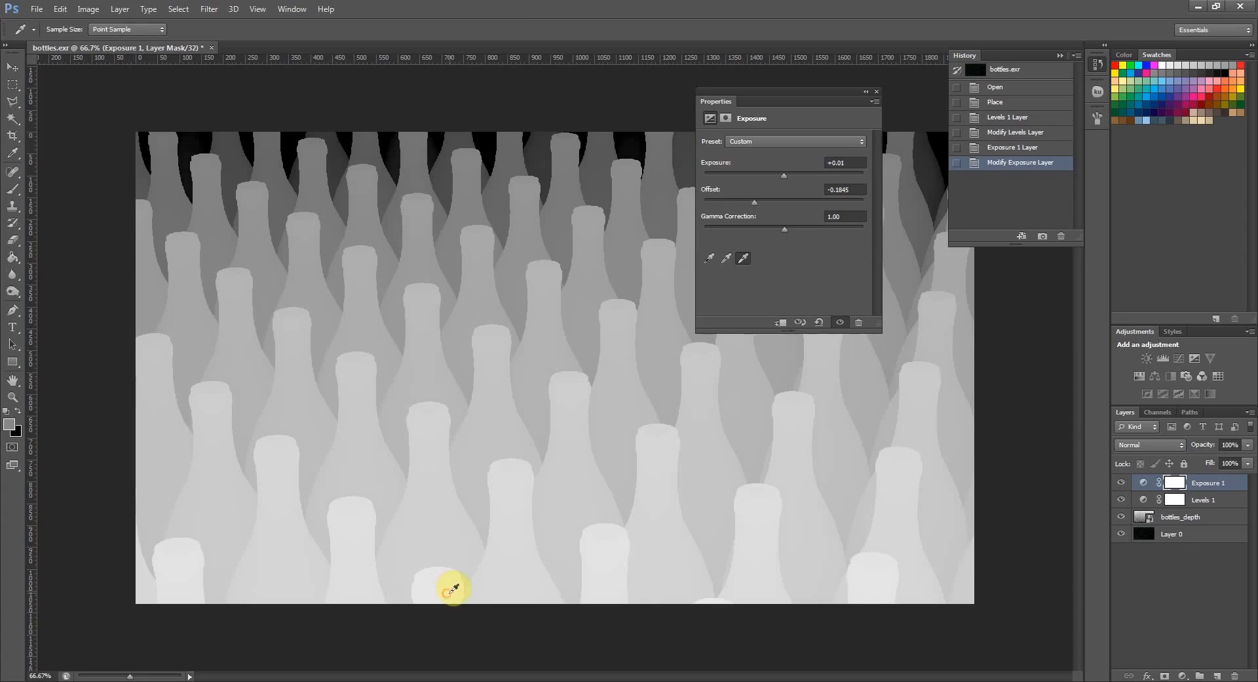
pyautogui.click(877, 92)
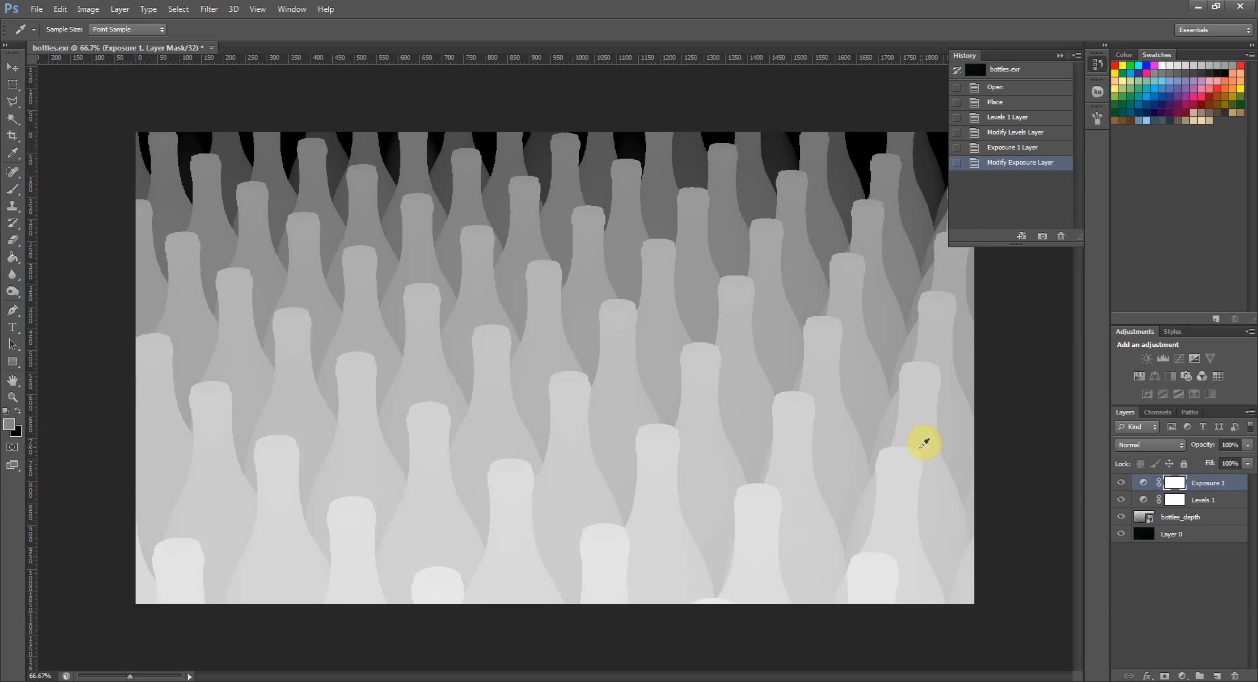
# - Select the whole canvas of the bottles_depth layer with the Rectangular Marquee tool and copy it
pyautogui.click(1183, 518)
pyautogui.press('d')
pyautogui.press('m')
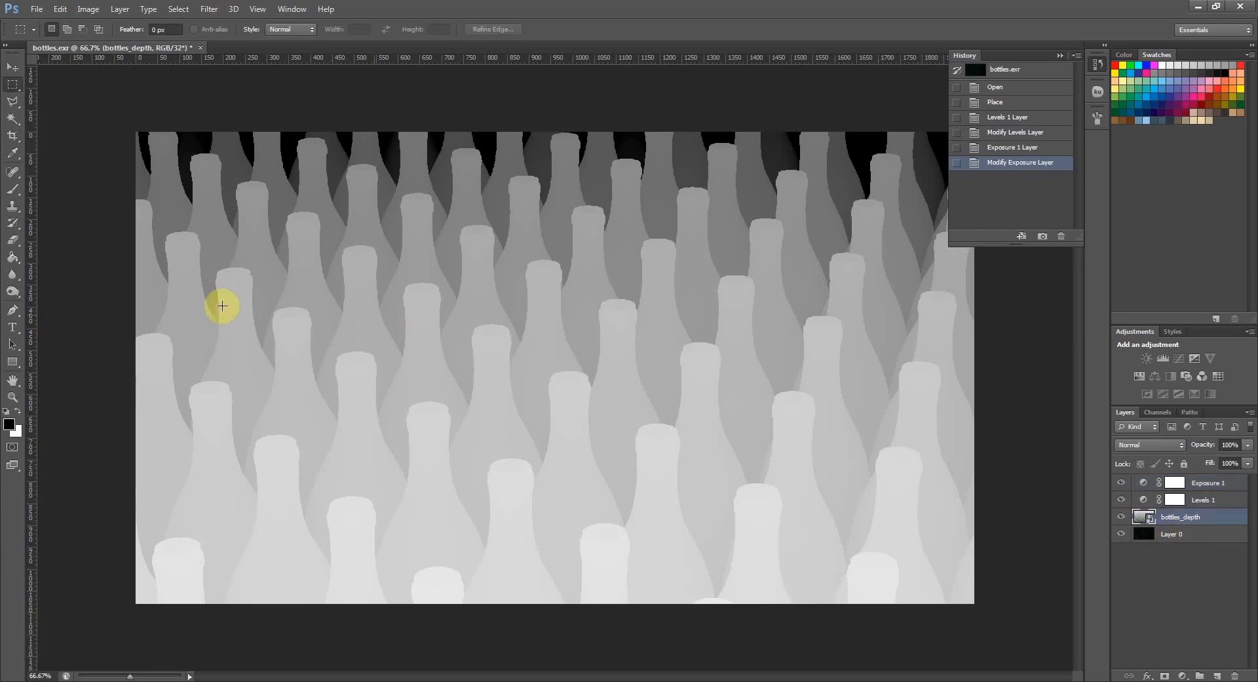
pyautogui.rightClick(12, 87)
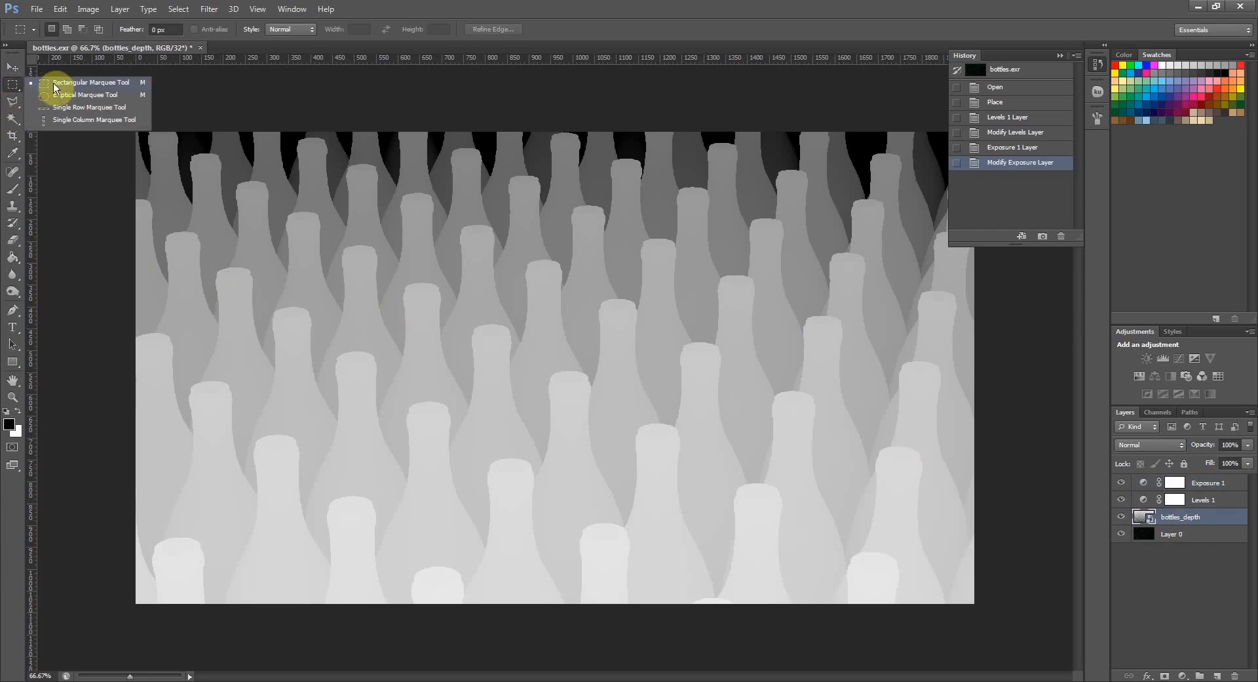
pyautogui.click(61, 83)
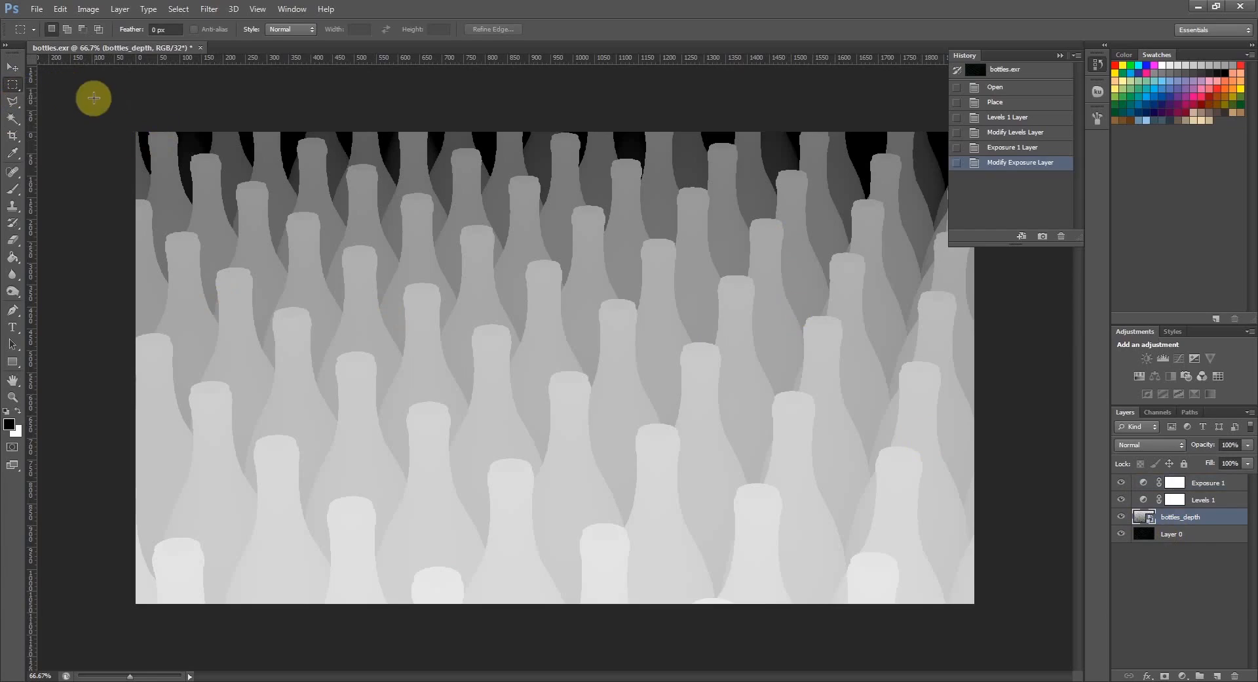
pyautogui.moveTo(93, 99); pyautogui.dragTo(1119, 635)
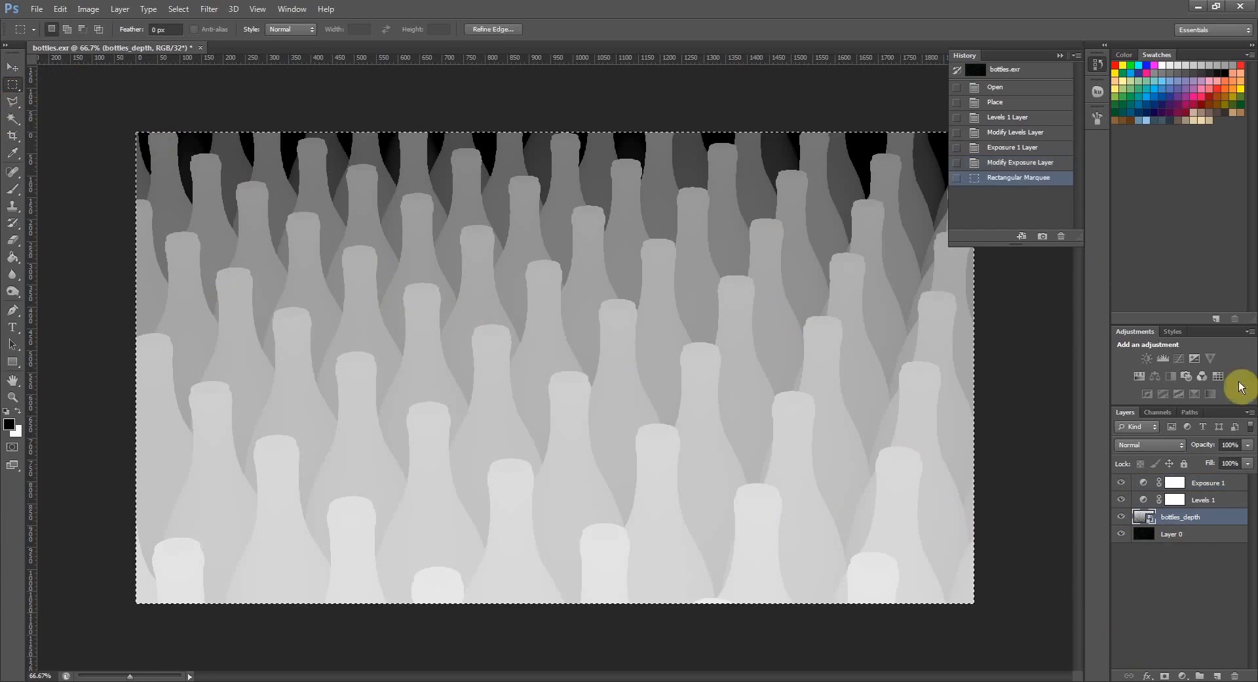
pyautogui.click(60, 8)
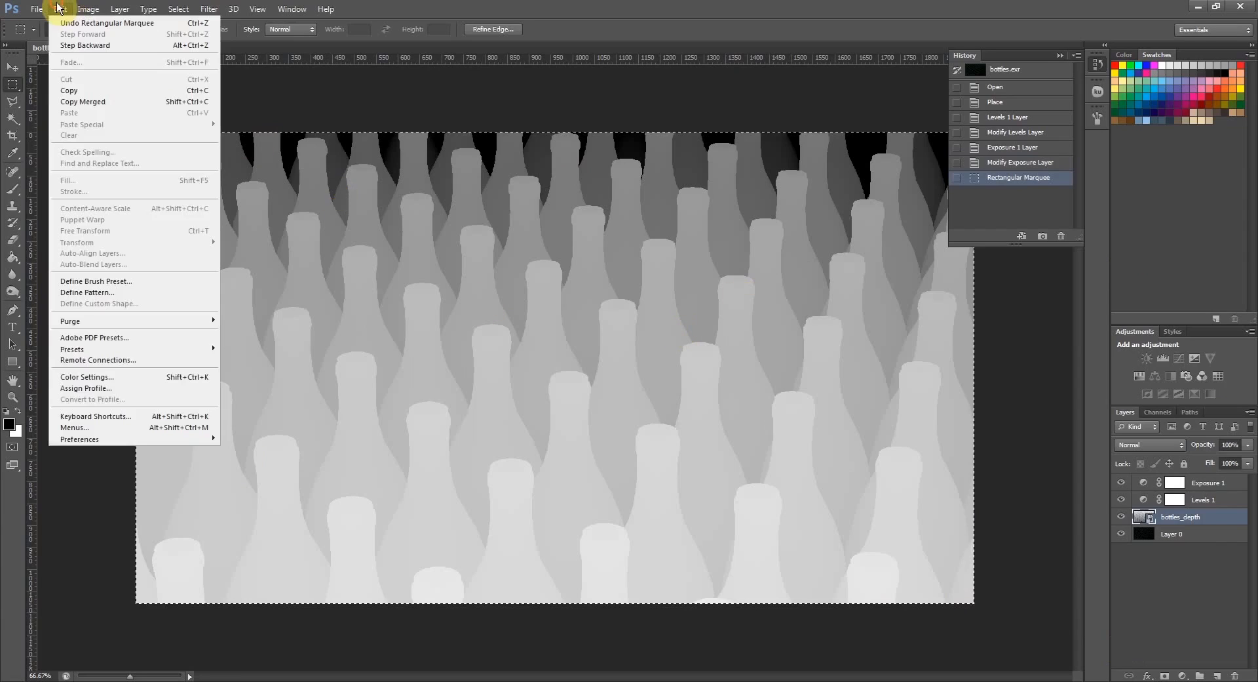
pyautogui.click(99, 86)
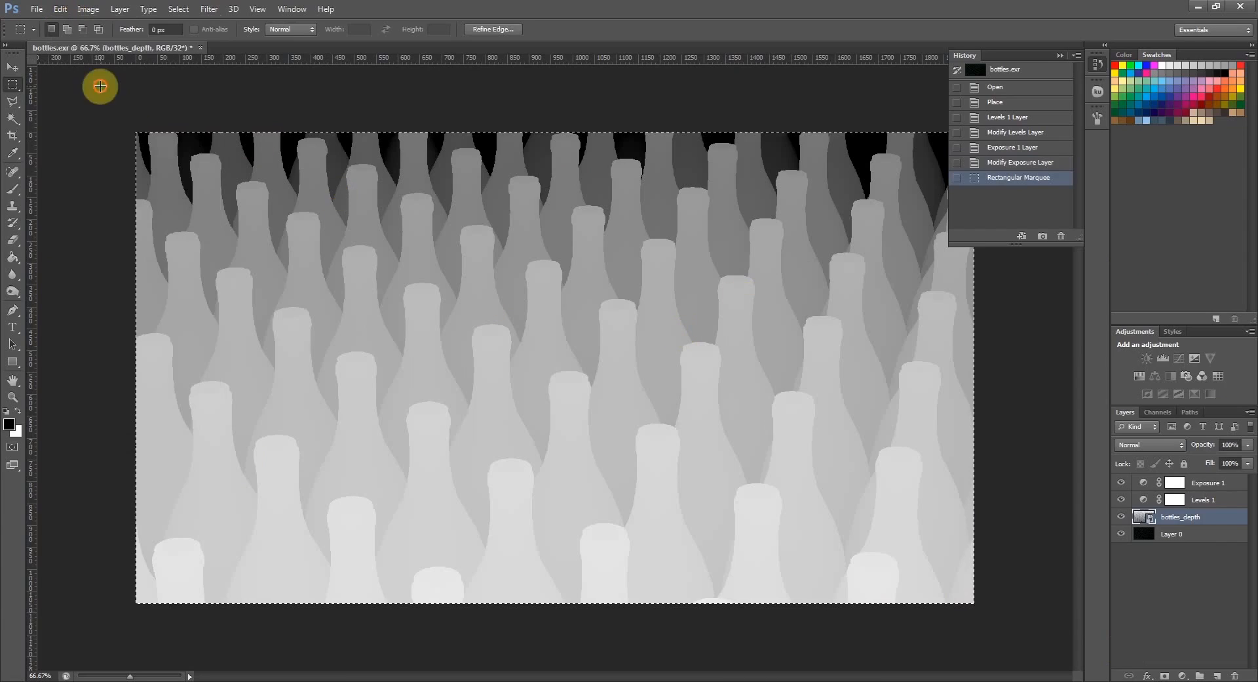
# - With Layer 0 active, create a new alpha channel, paste the copied depth image into it and deselect
pyautogui.click(1172, 534)
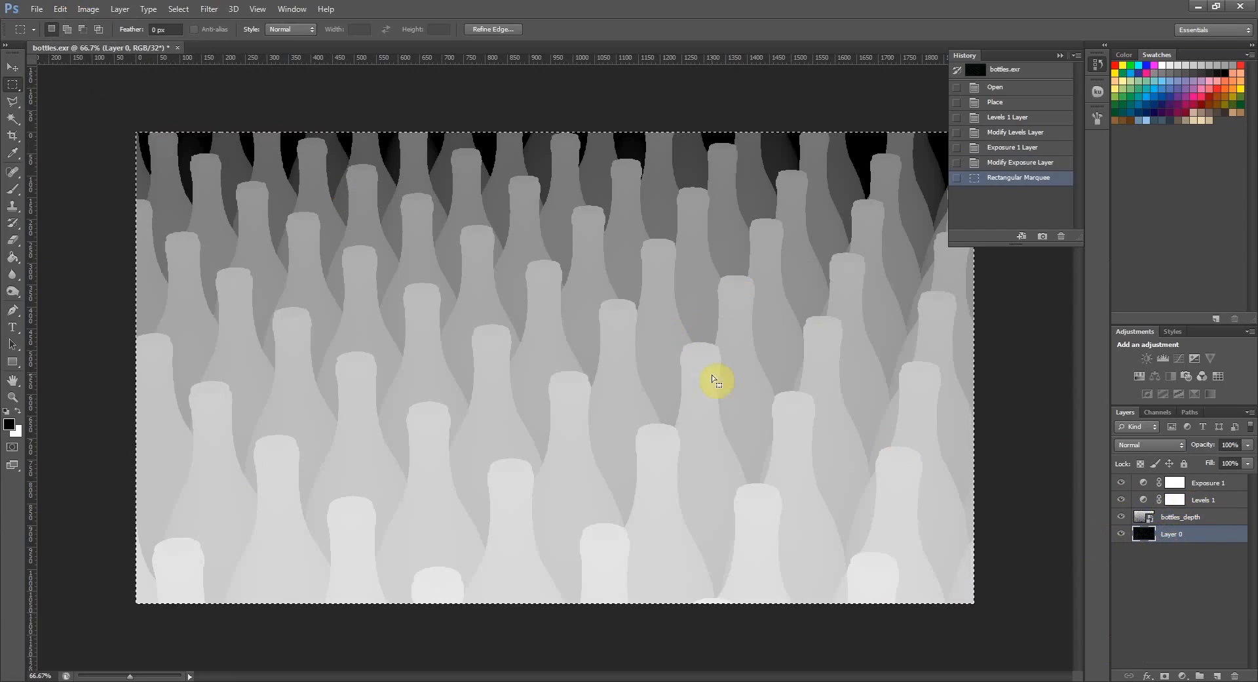
pyautogui.click(1160, 412)
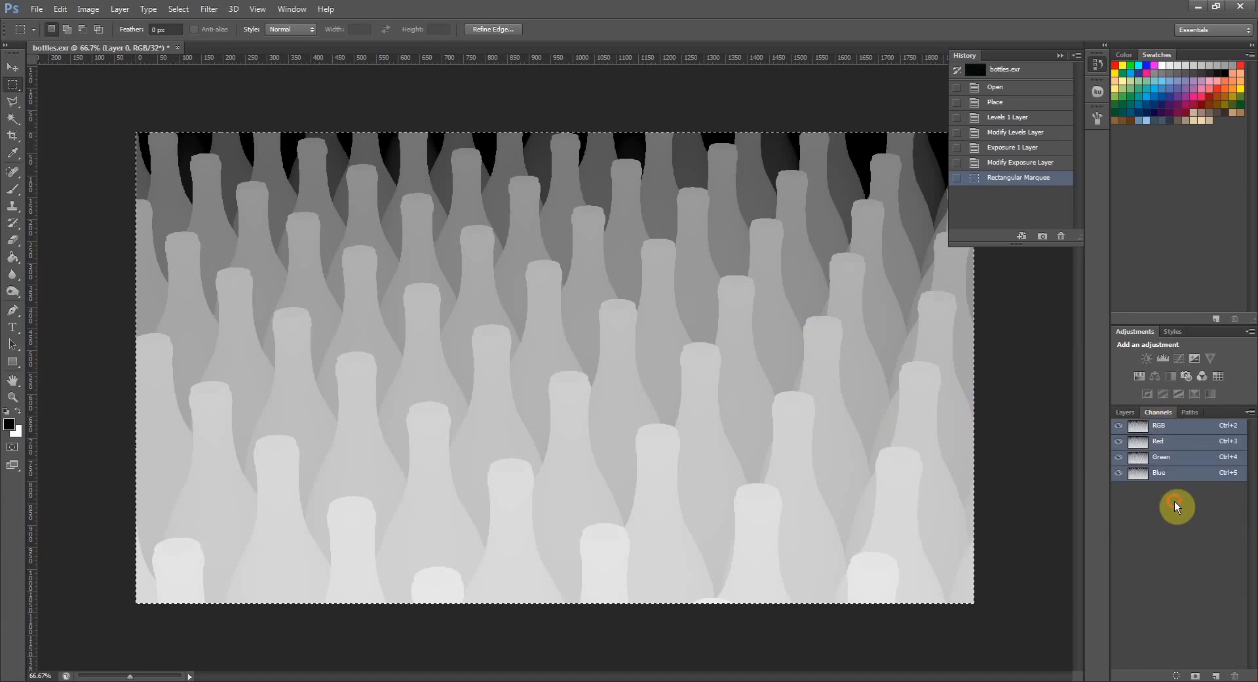
pyautogui.click(1216, 676)
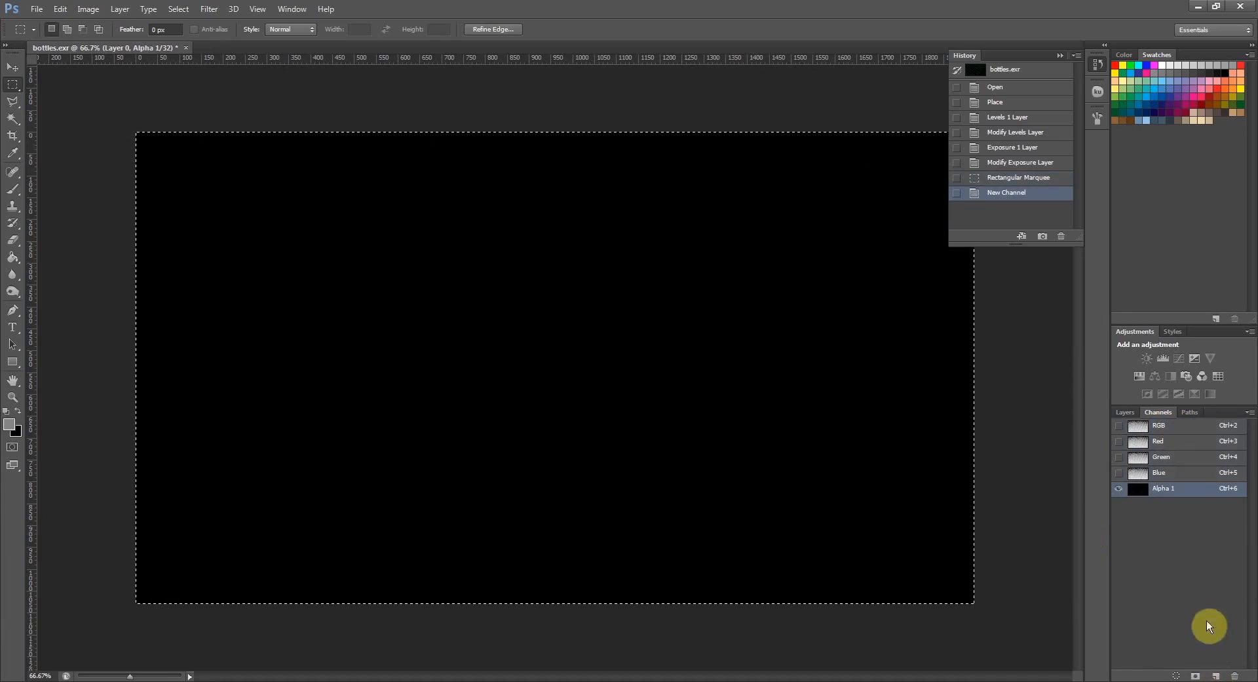
pyautogui.click(59, 8)
pyautogui.click(97, 115)
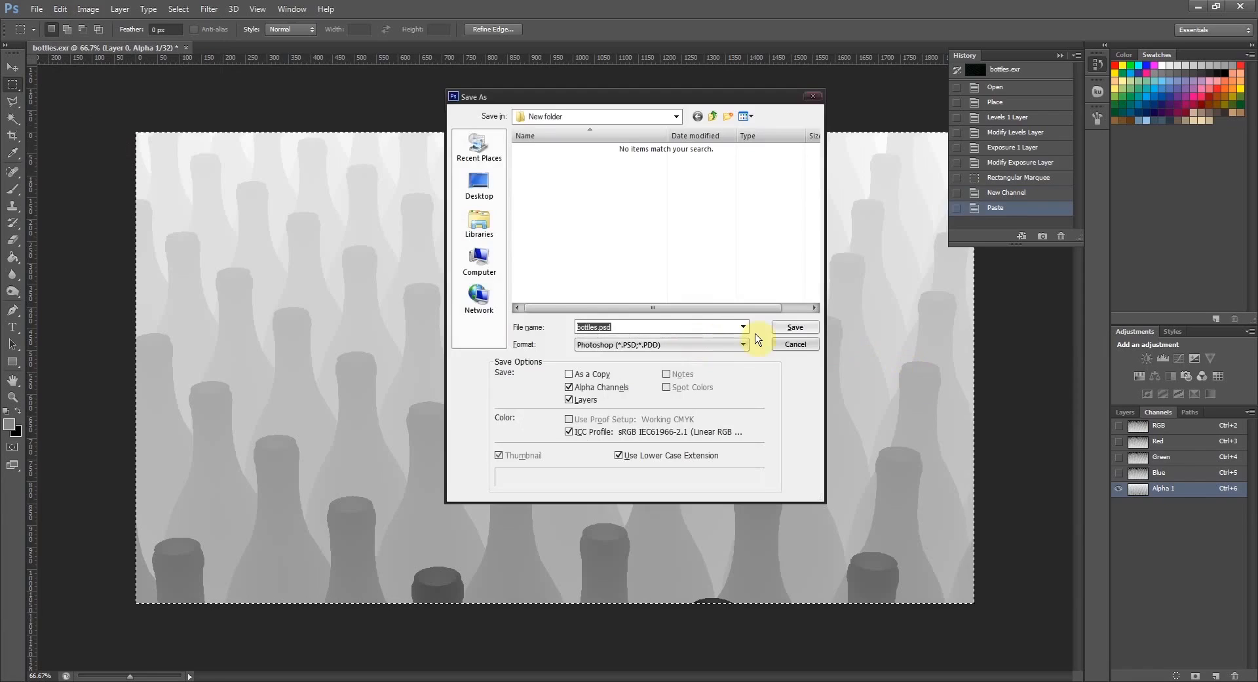
pyautogui.click(807, 332)
pyautogui.hotkey('ctrl', 'd')
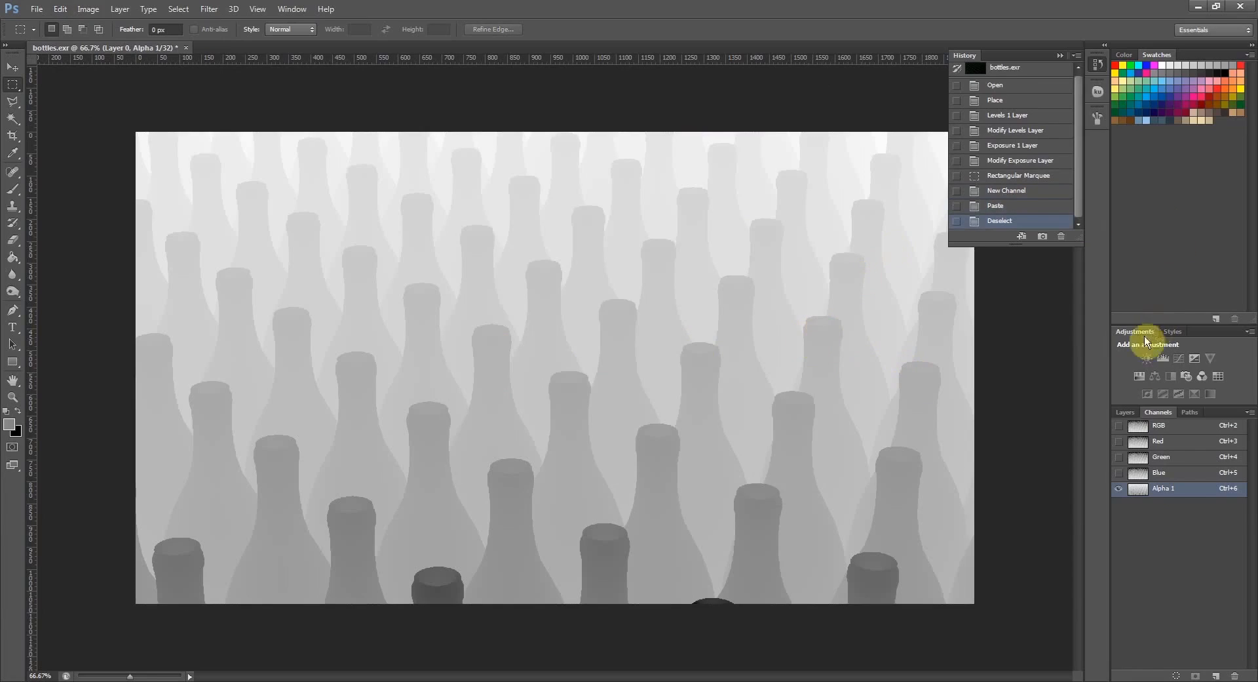
# - Hide the bottles_depth layer and the Levels 1 and Exposure 1 adjustment layers, and make Layer 0 active
pyautogui.click(1125, 413)
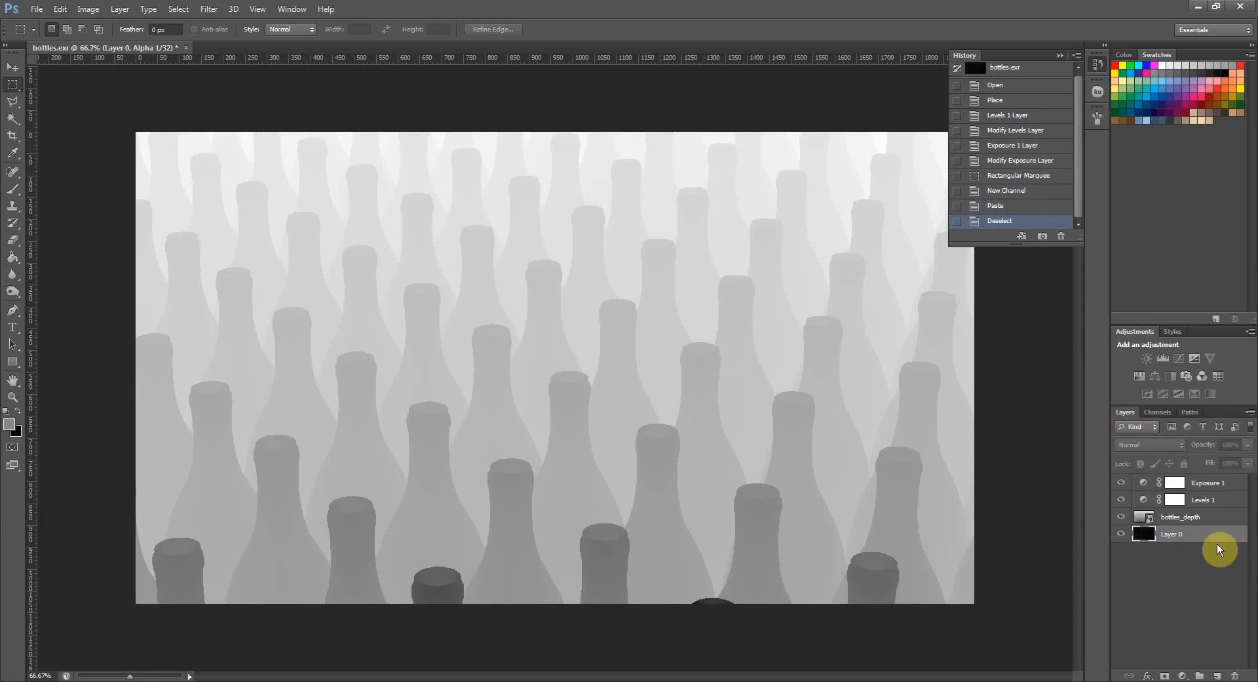
pyautogui.click(1183, 517)
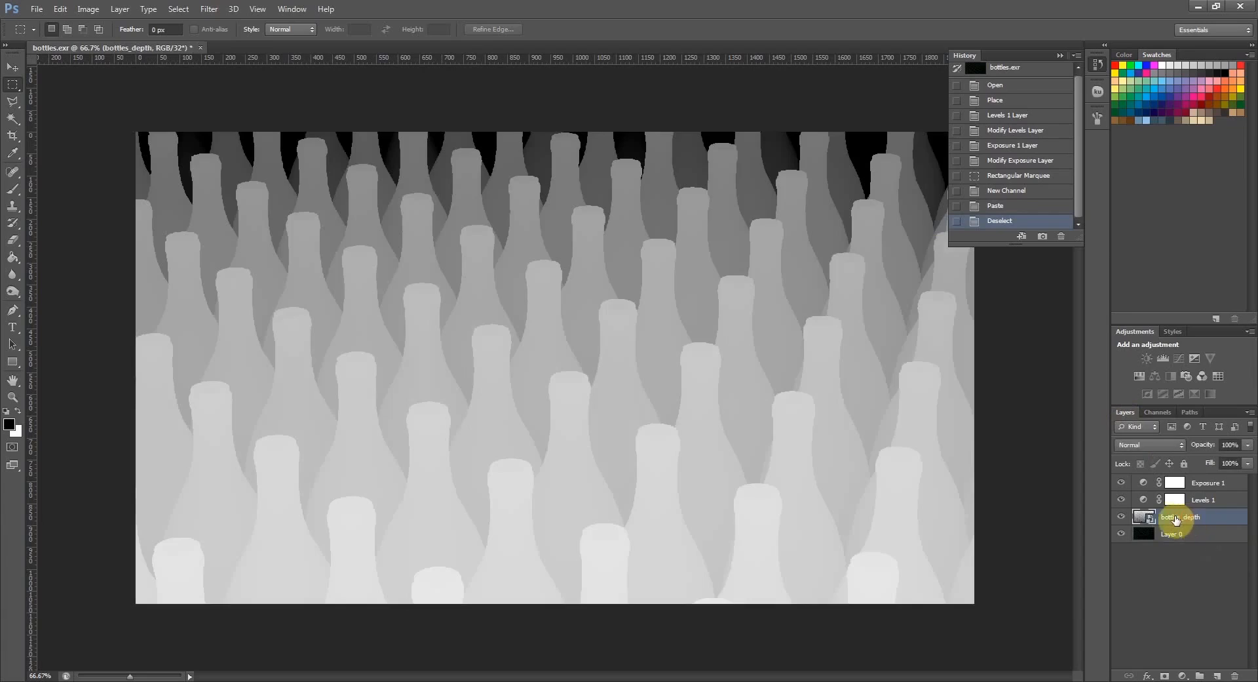
pyautogui.click(1121, 517)
pyautogui.click(1122, 499)
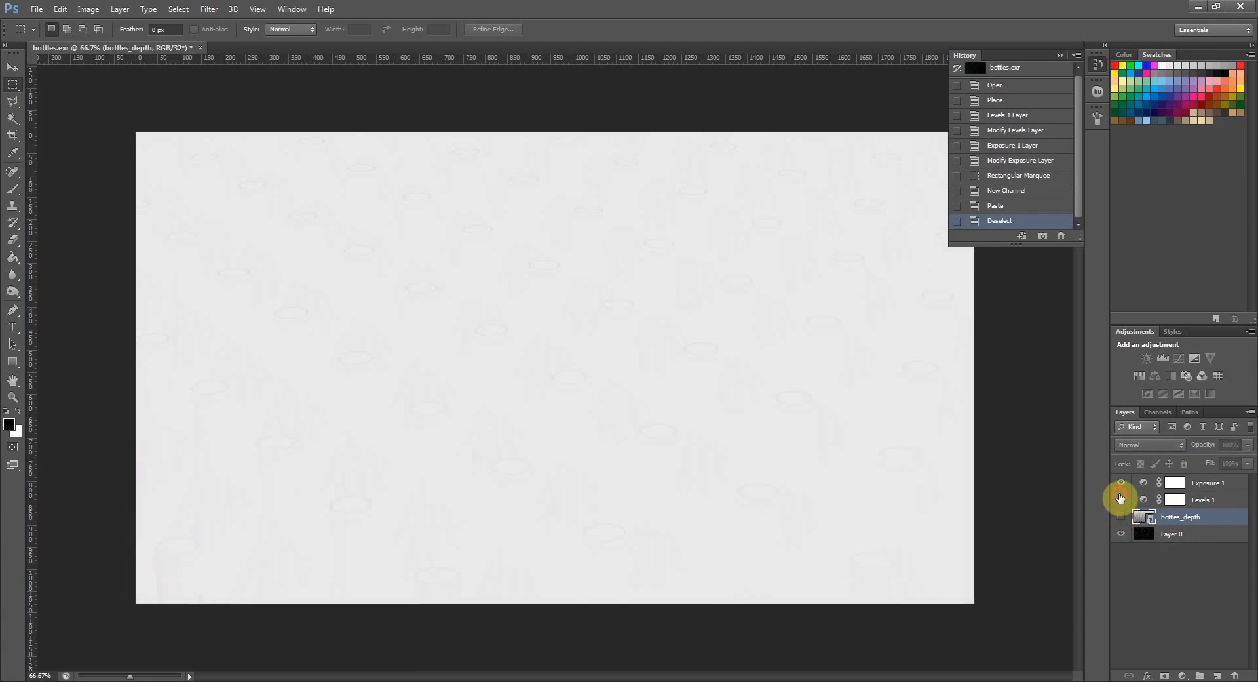
pyautogui.click(1121, 481)
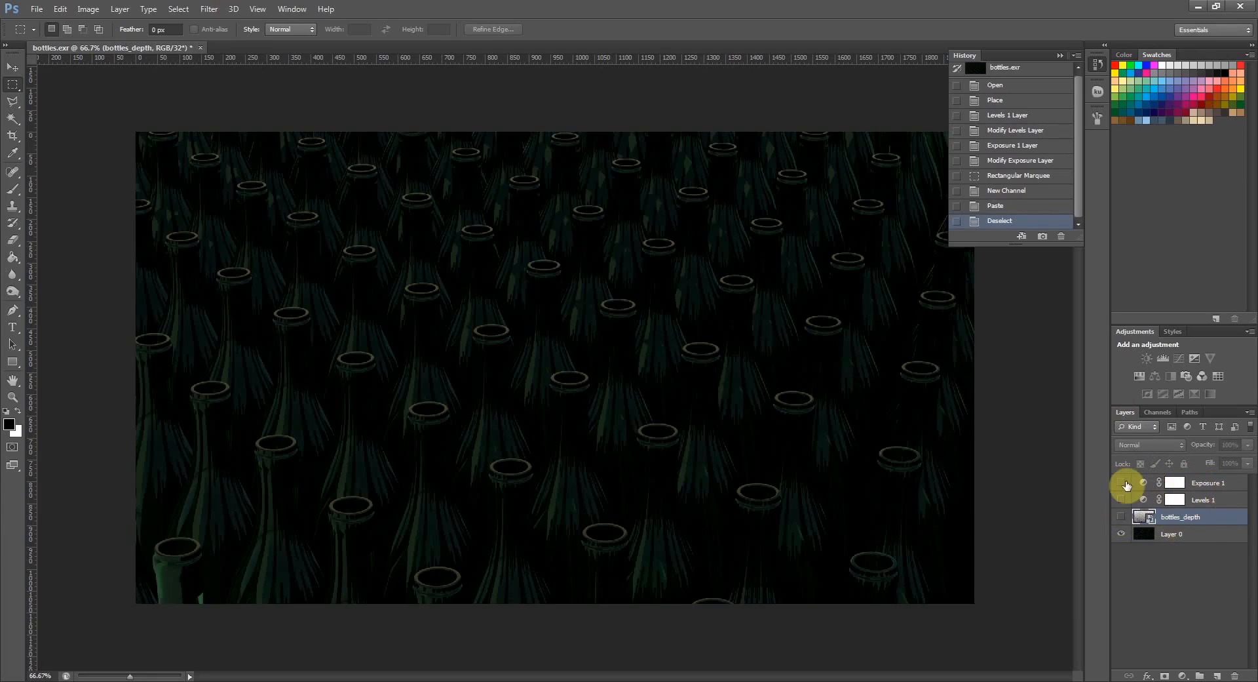
pyautogui.click(1170, 533)
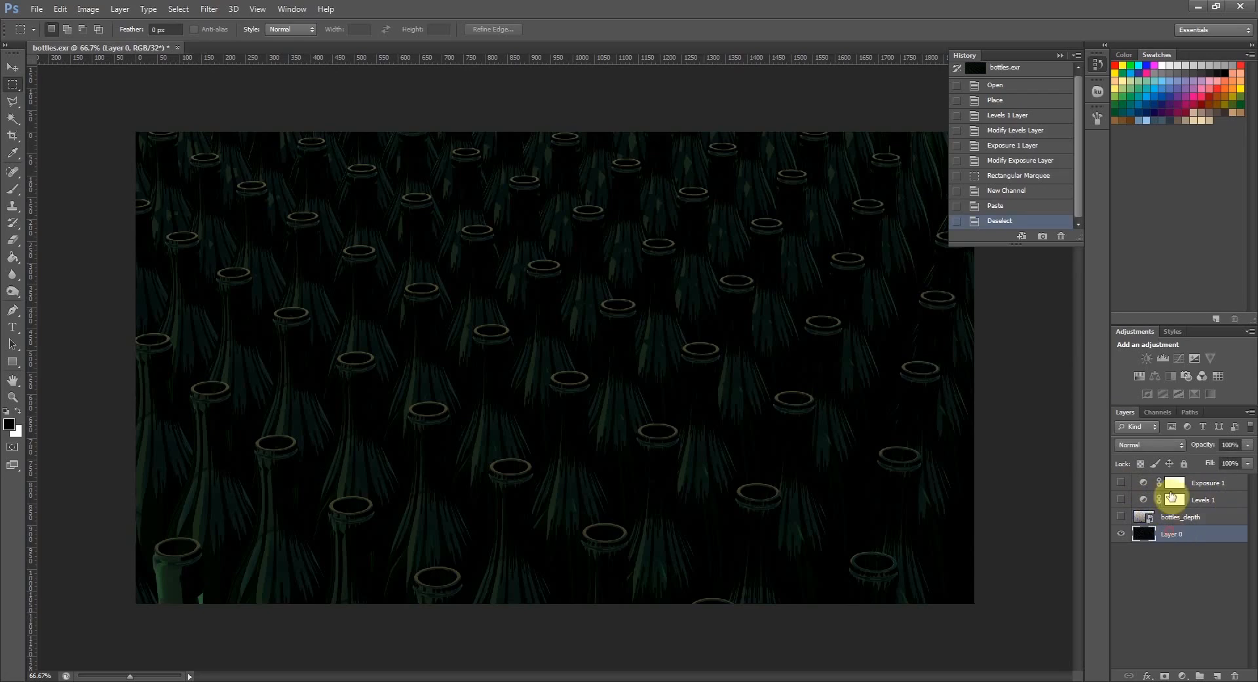
# - View the depth image in the Alpha 1 channel and return to Layer 0 in full colour
pyautogui.click(1159, 415)
pyautogui.click(1130, 489)
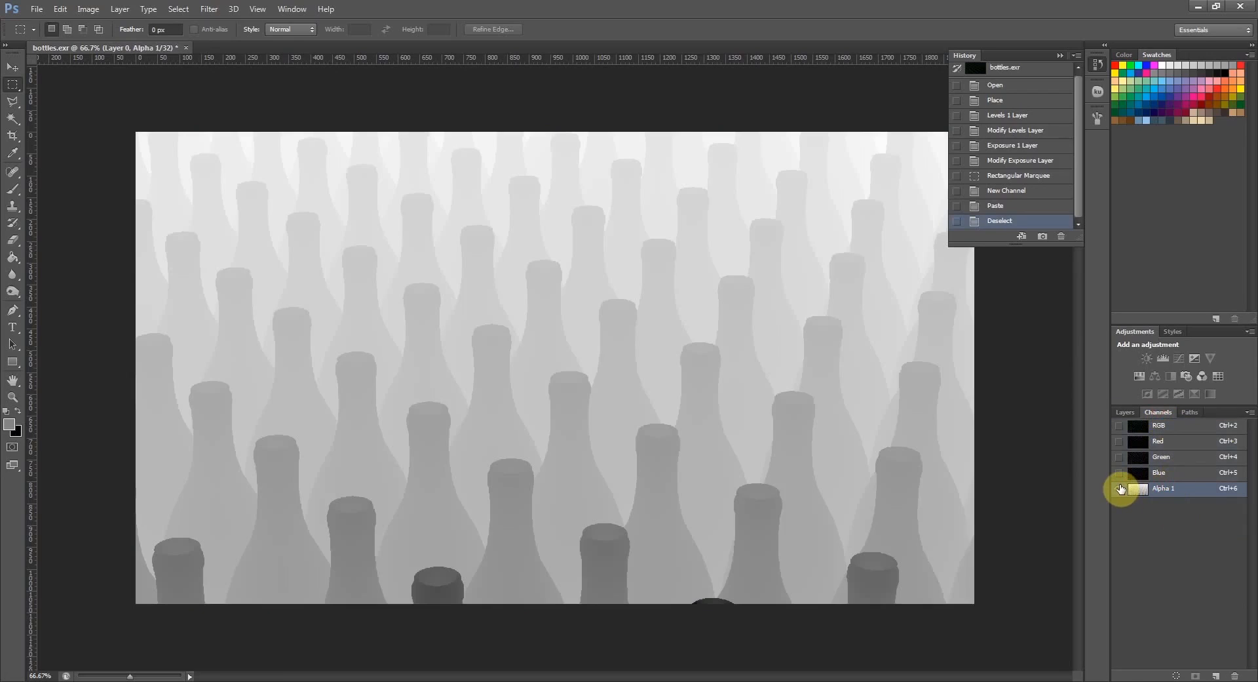
pyautogui.click(1125, 412)
pyautogui.click(1166, 529)
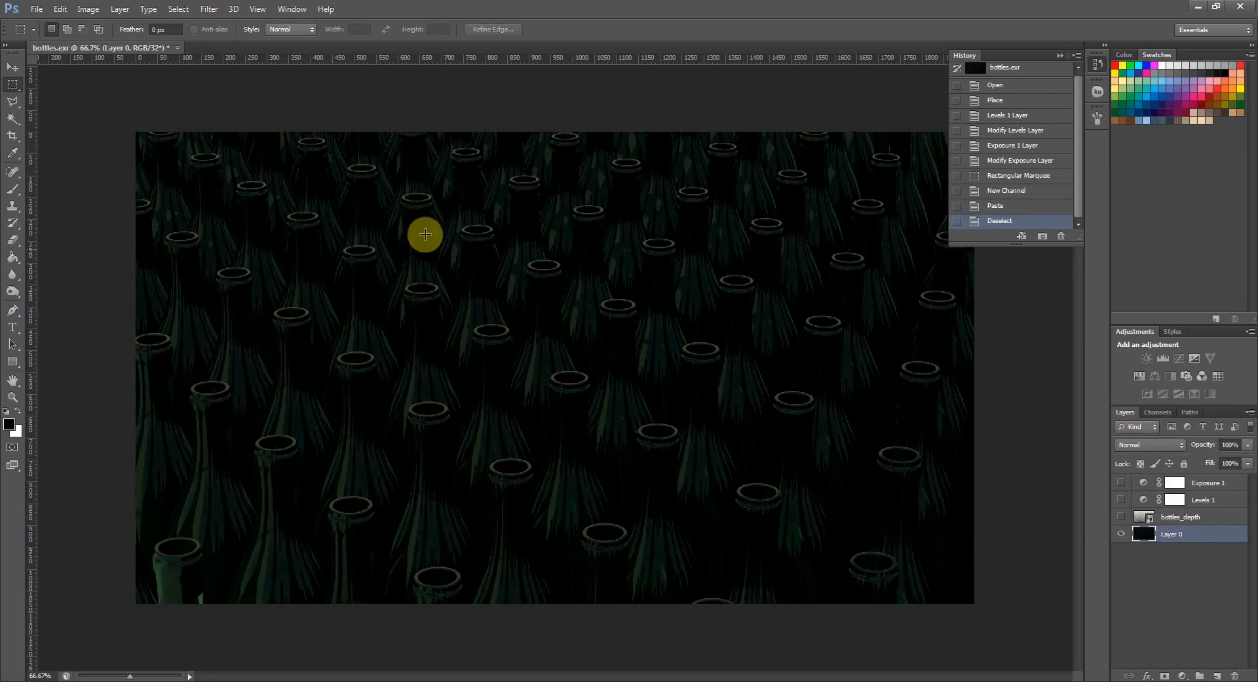
pyautogui.click(204, 11)
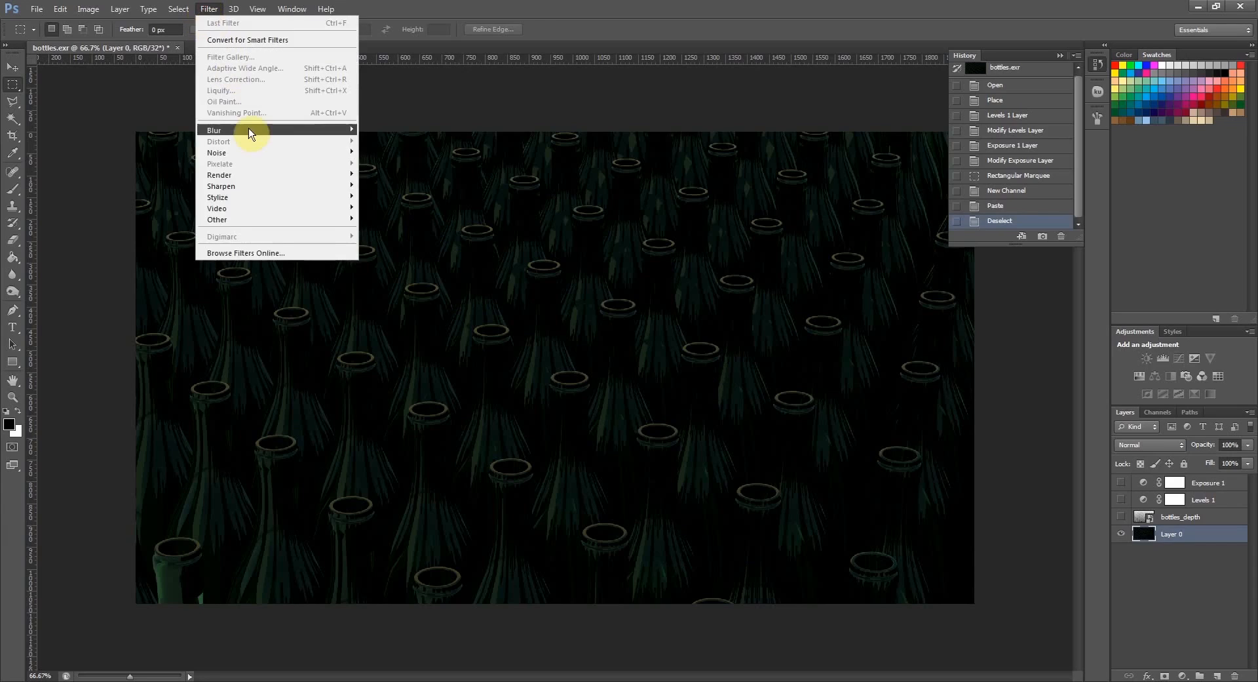
pyautogui.moveTo(256, 130)
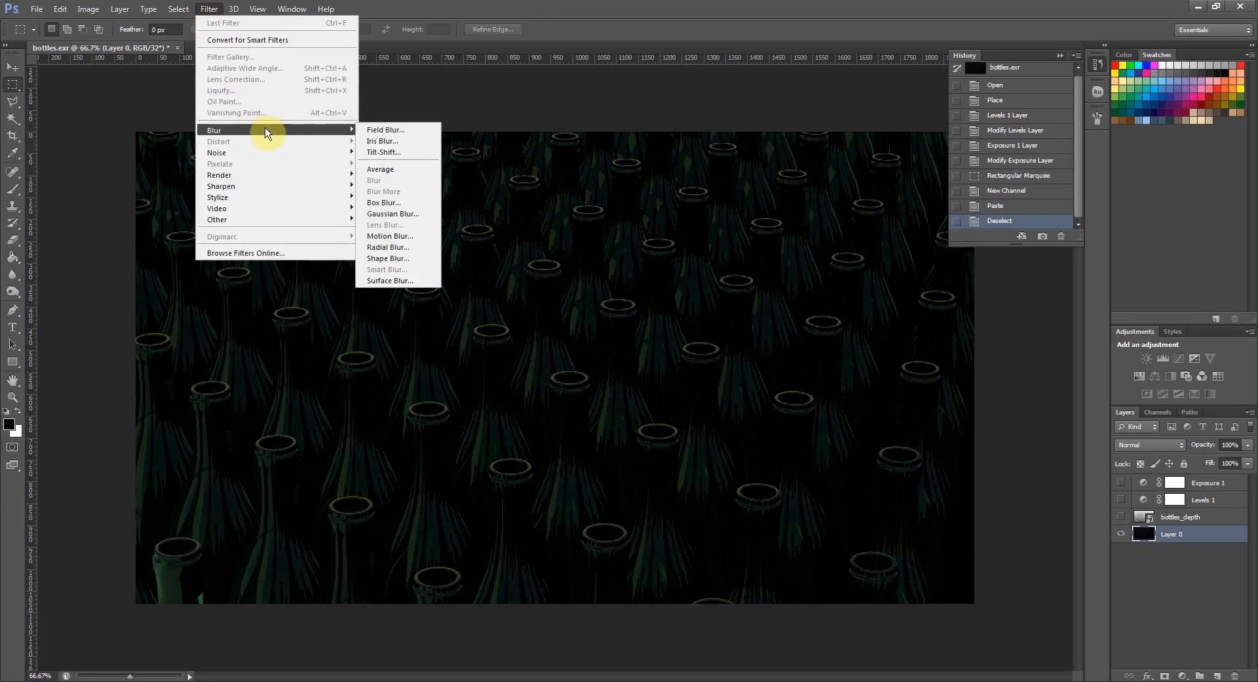
pyautogui.click(721, 7)
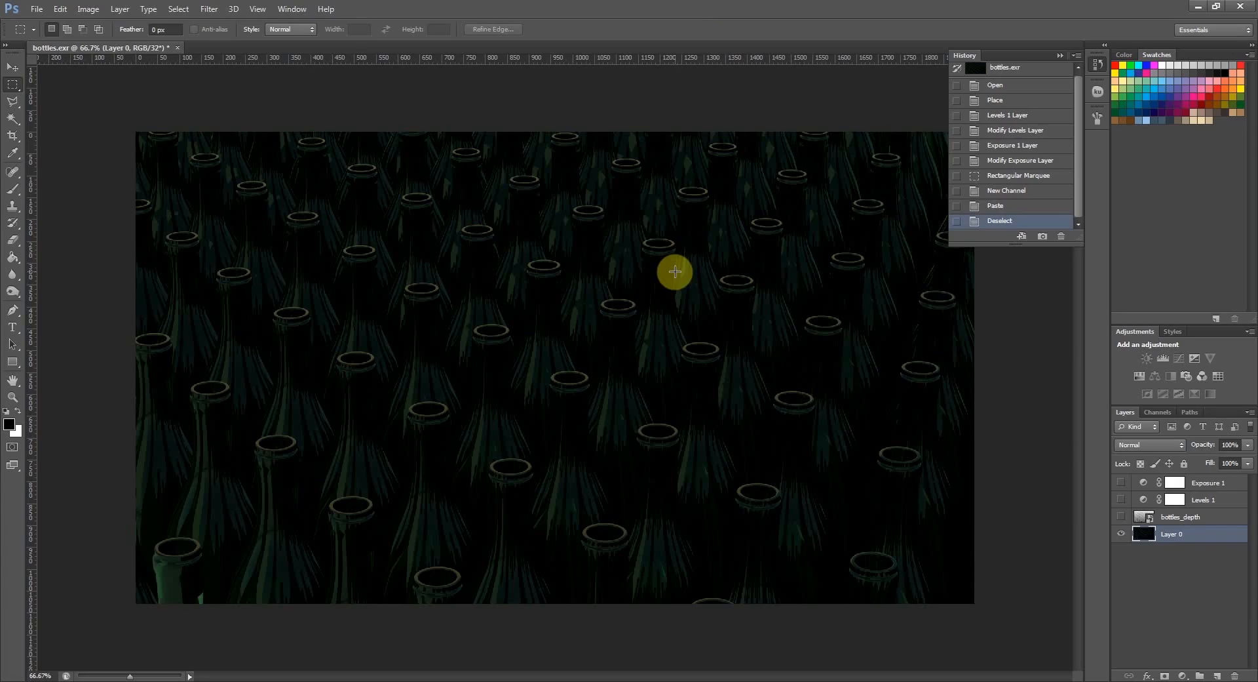
# - Convert the image to 8 Bits/Channel without merging the layers and check the colour mode
pyautogui.click(86, 9)
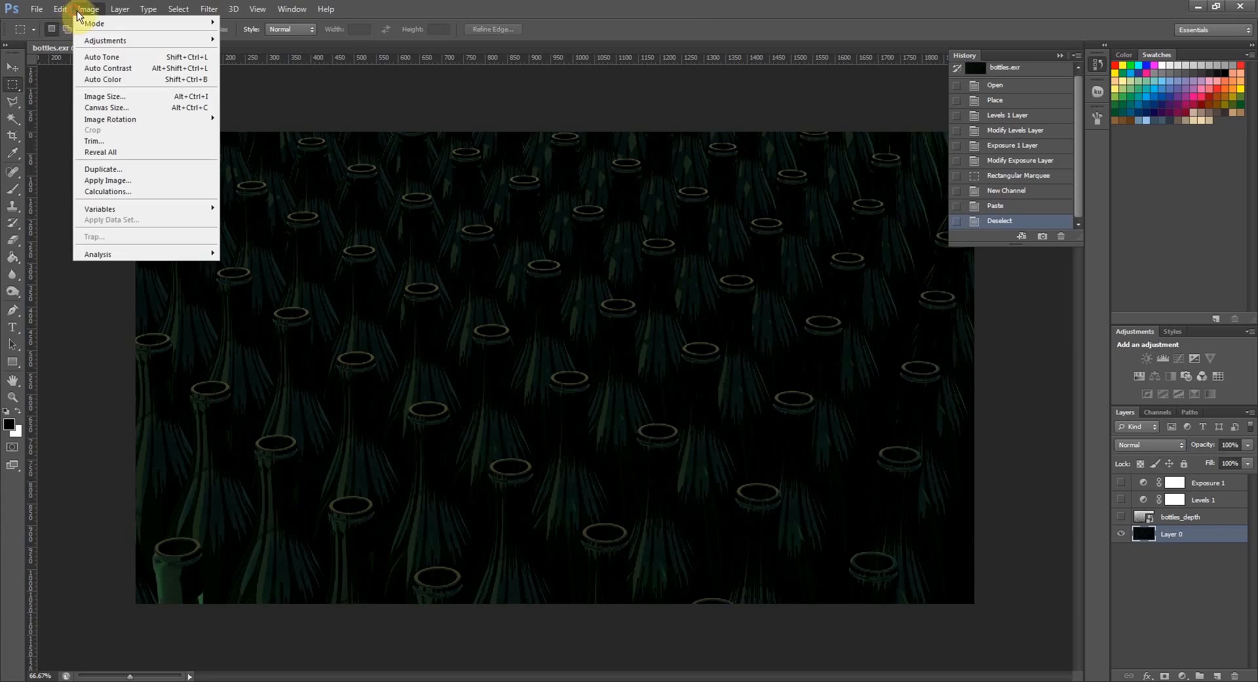
pyautogui.moveTo(99, 25)
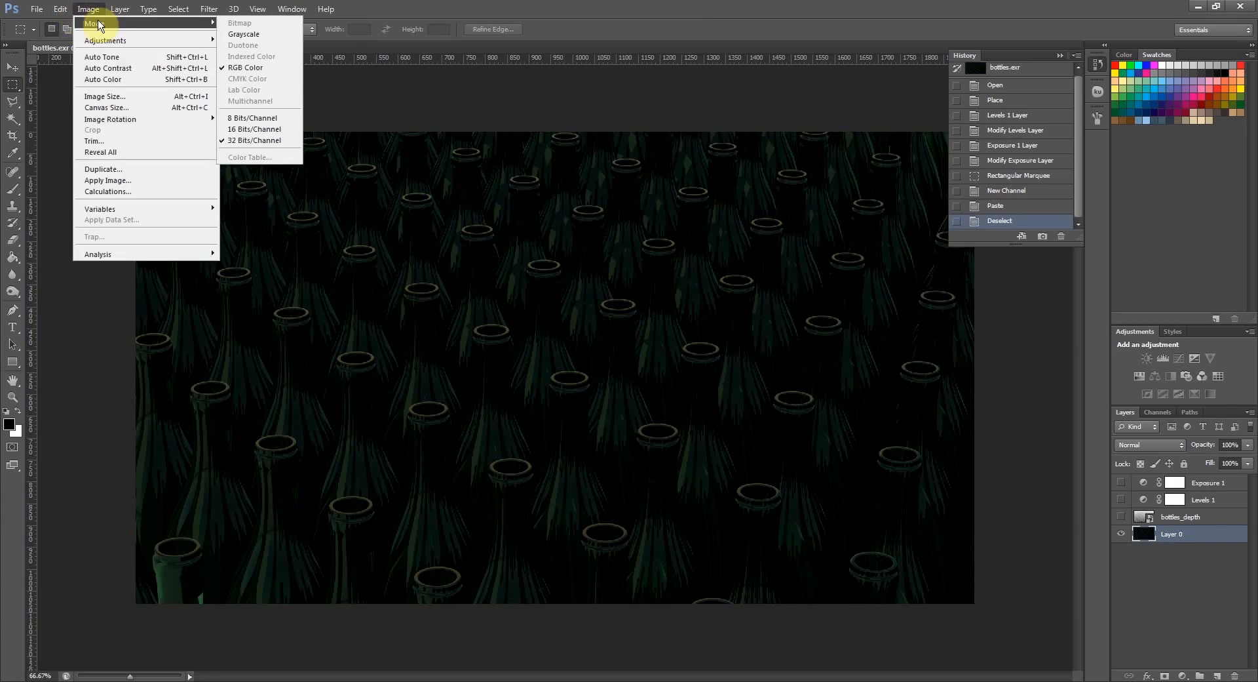
pyautogui.click(280, 120)
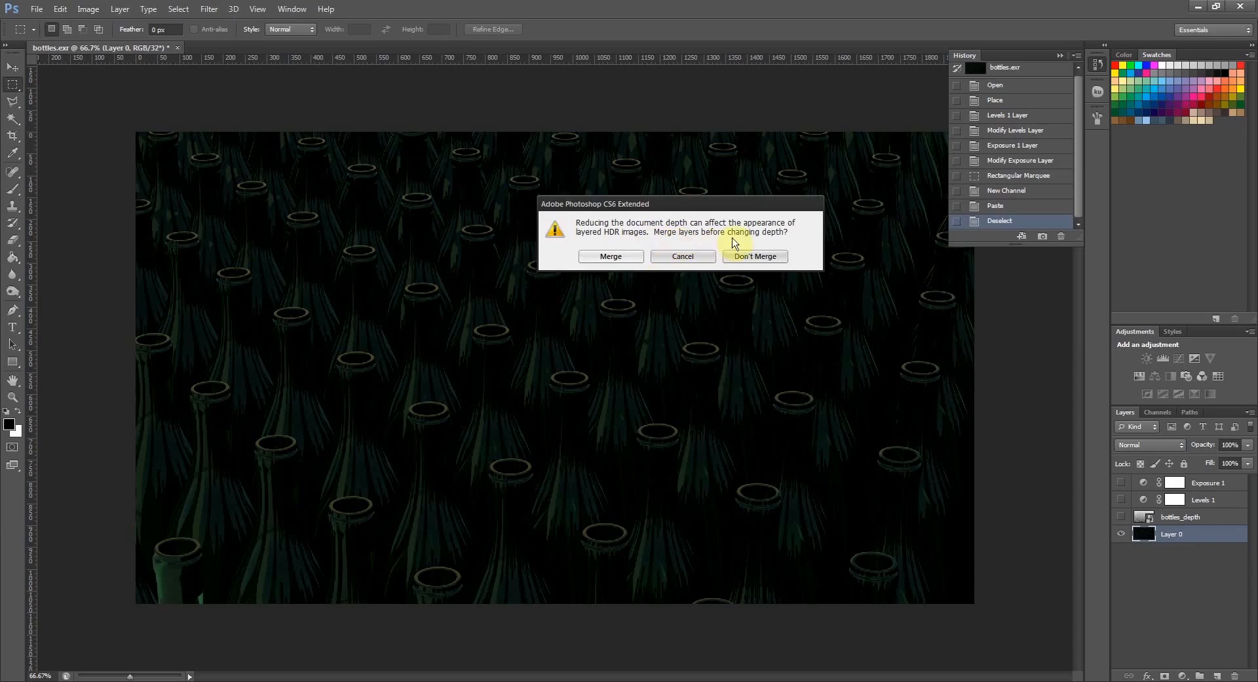
pyautogui.click(755, 258)
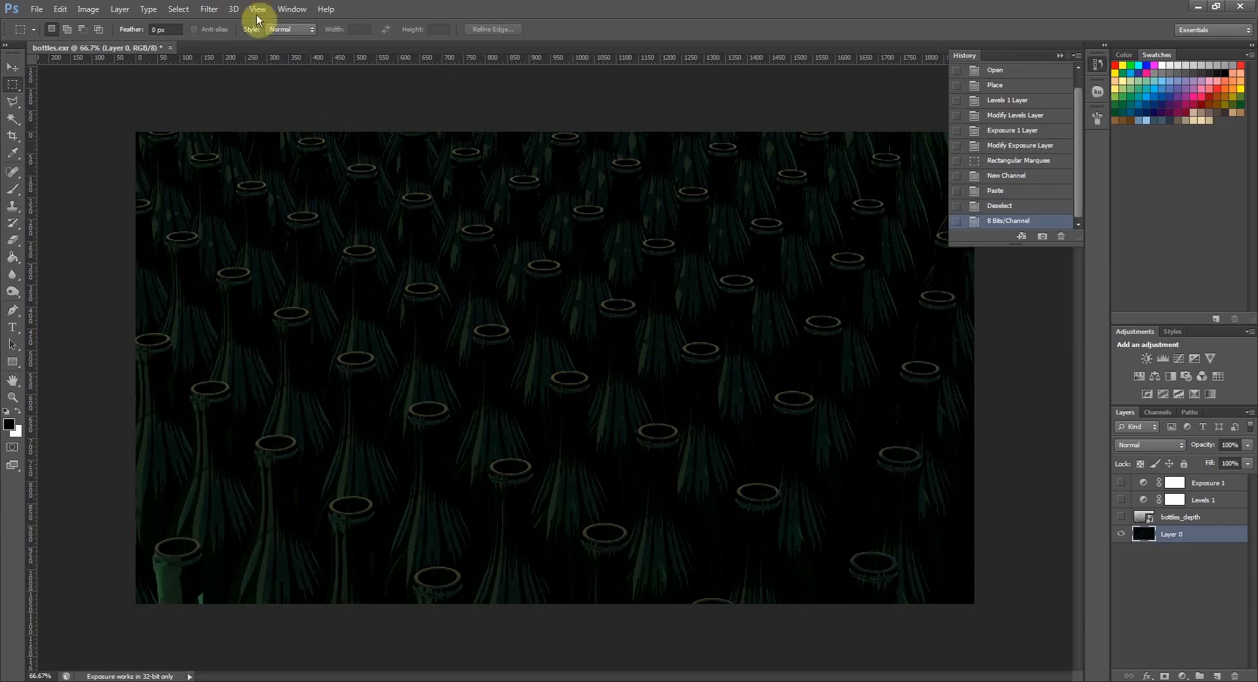
pyautogui.click(89, 10)
pyautogui.moveTo(115, 24)
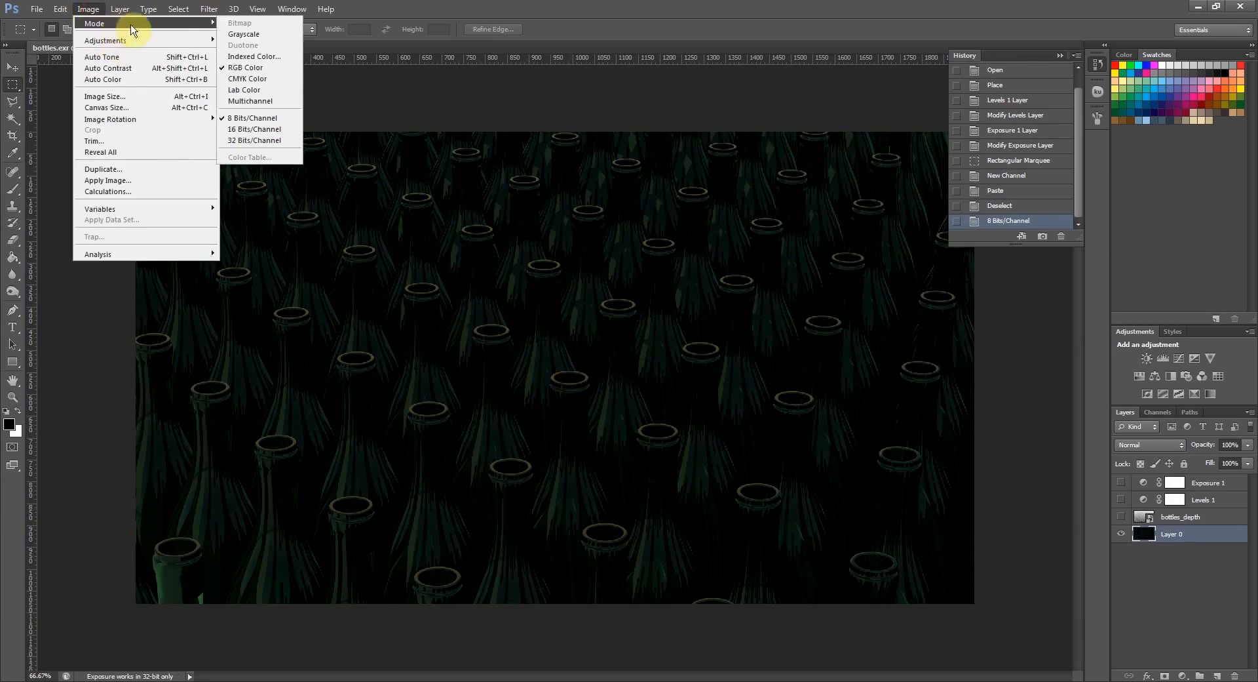
pyautogui.click(515, 7)
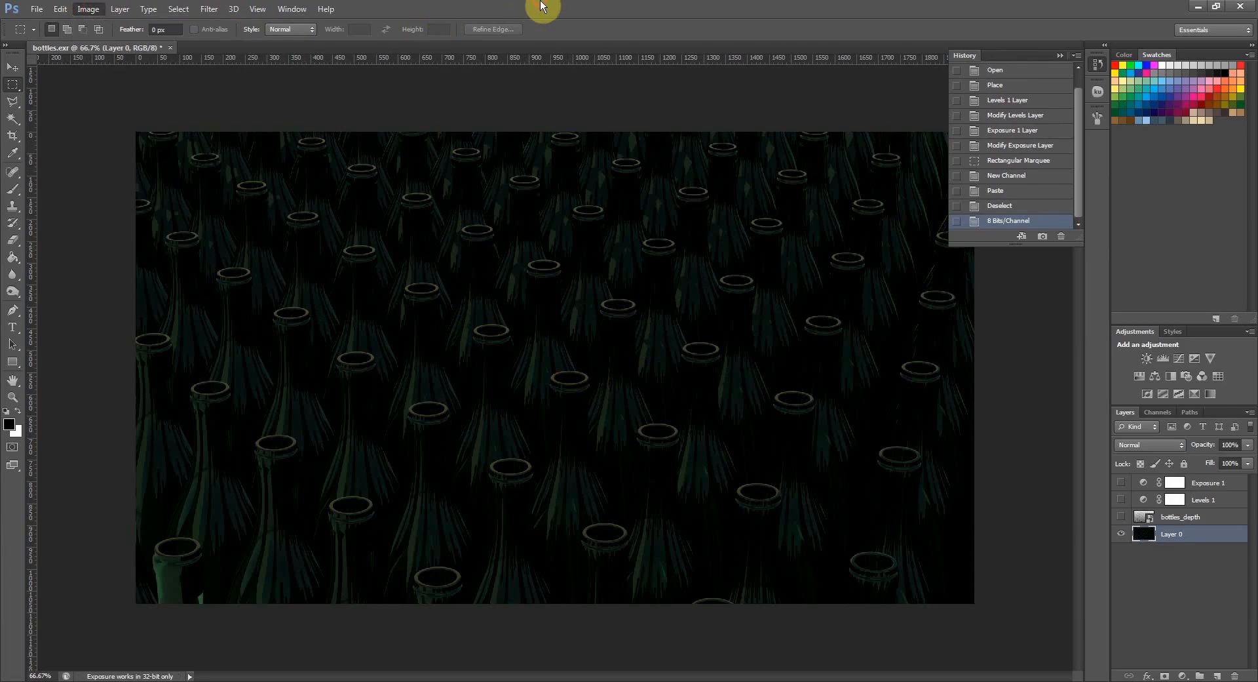
# - Start a Lens Blur on Layer 0 with the Alpha 1 channel as the depth map source
pyautogui.click(208, 10)
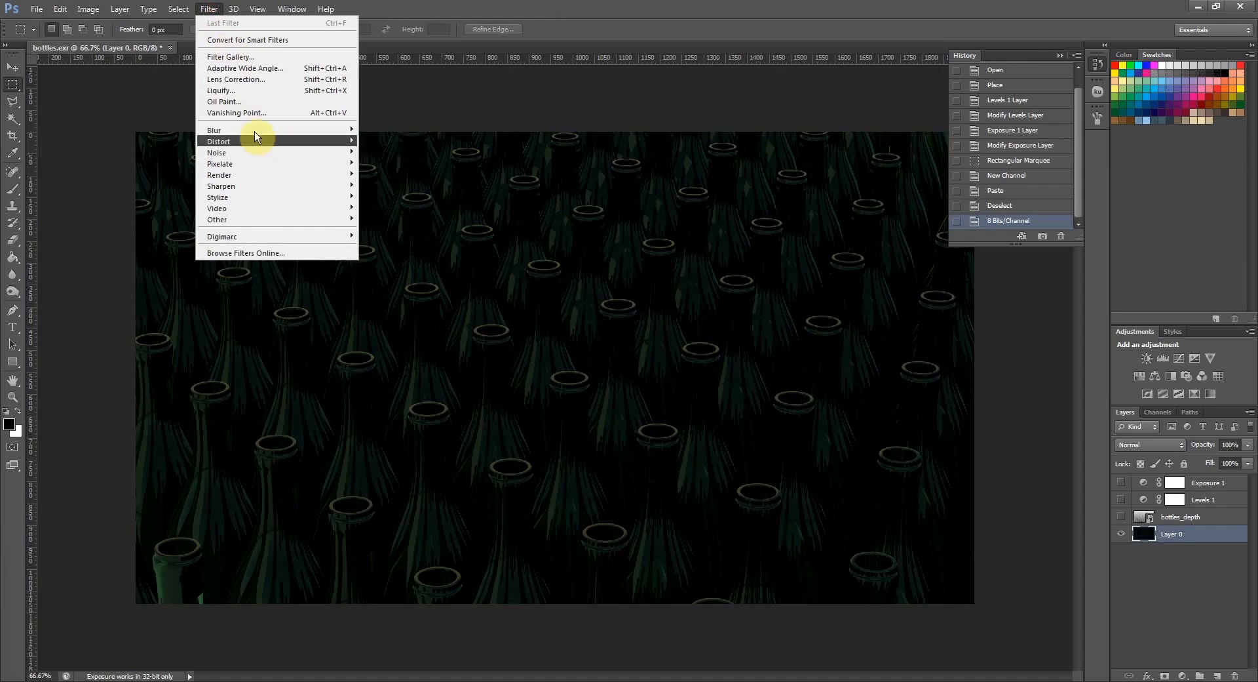
pyautogui.moveTo(248, 126)
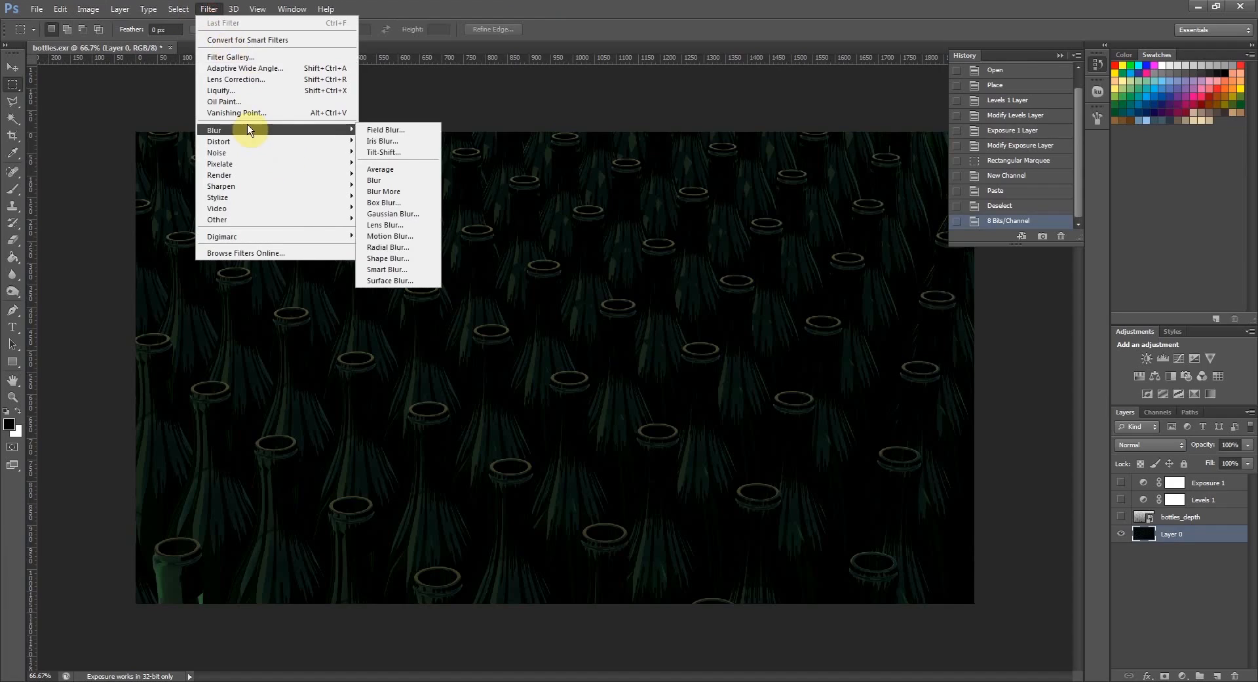
pyautogui.click(401, 227)
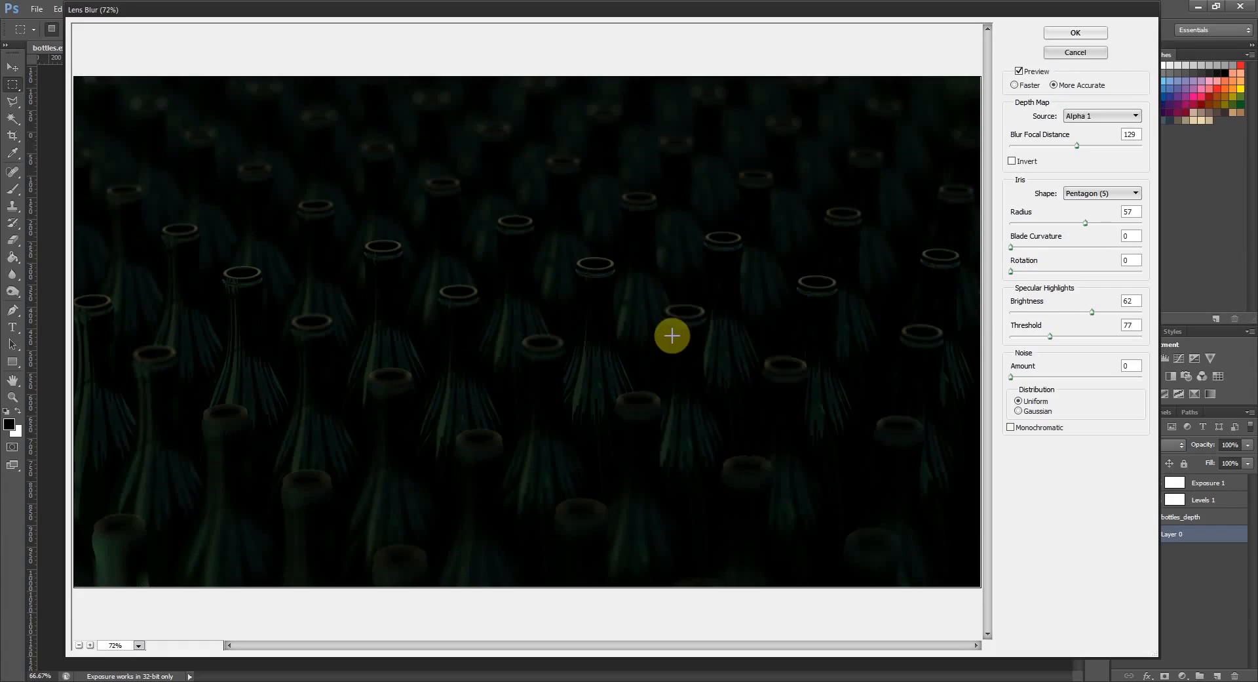
pyautogui.click(1101, 116)
pyautogui.click(1088, 128)
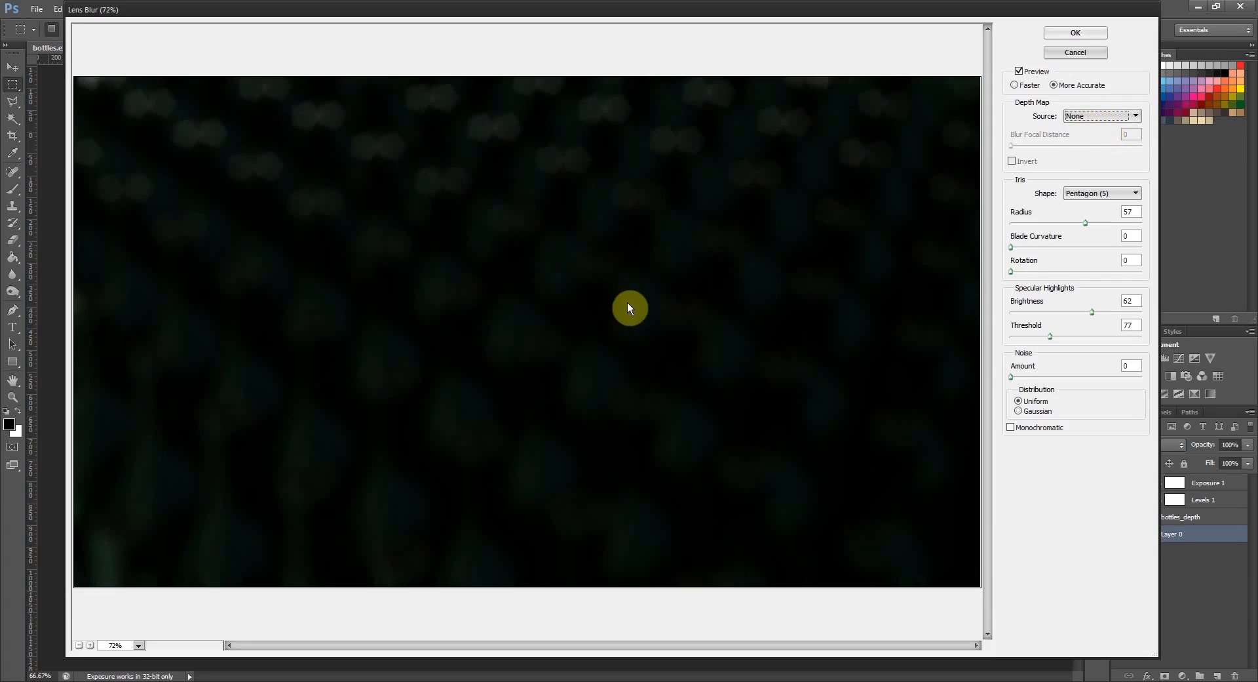
pyautogui.click(1099, 116)
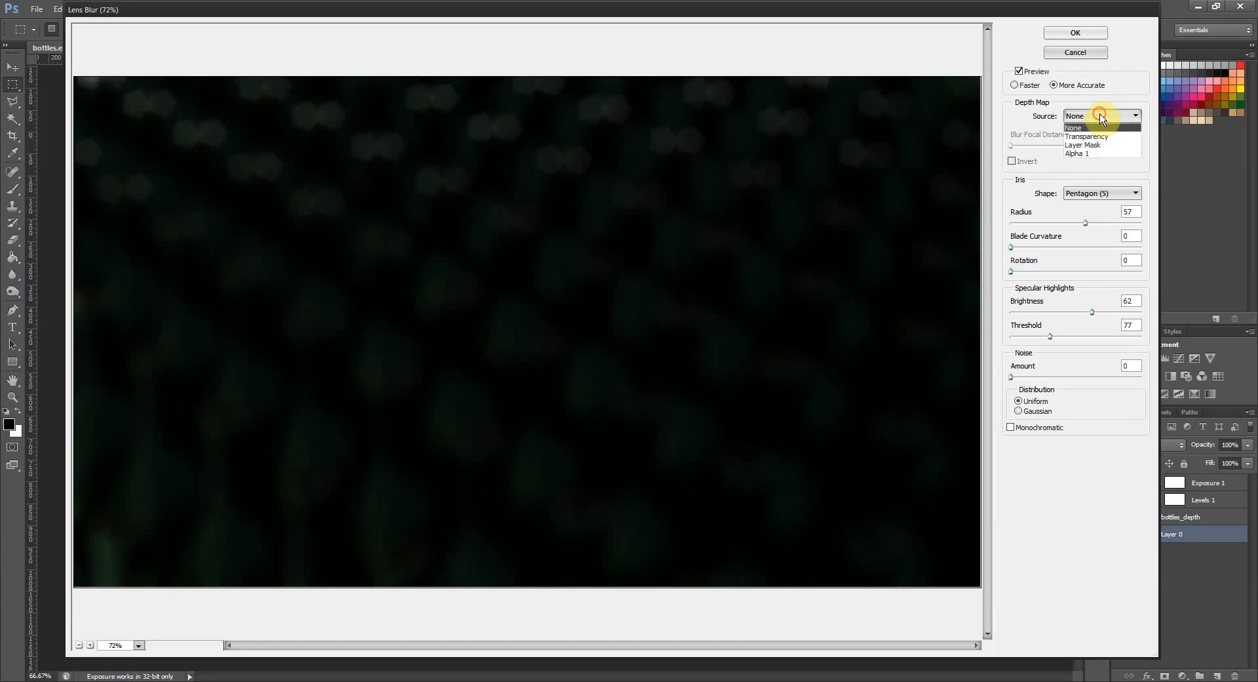
pyautogui.click(1103, 154)
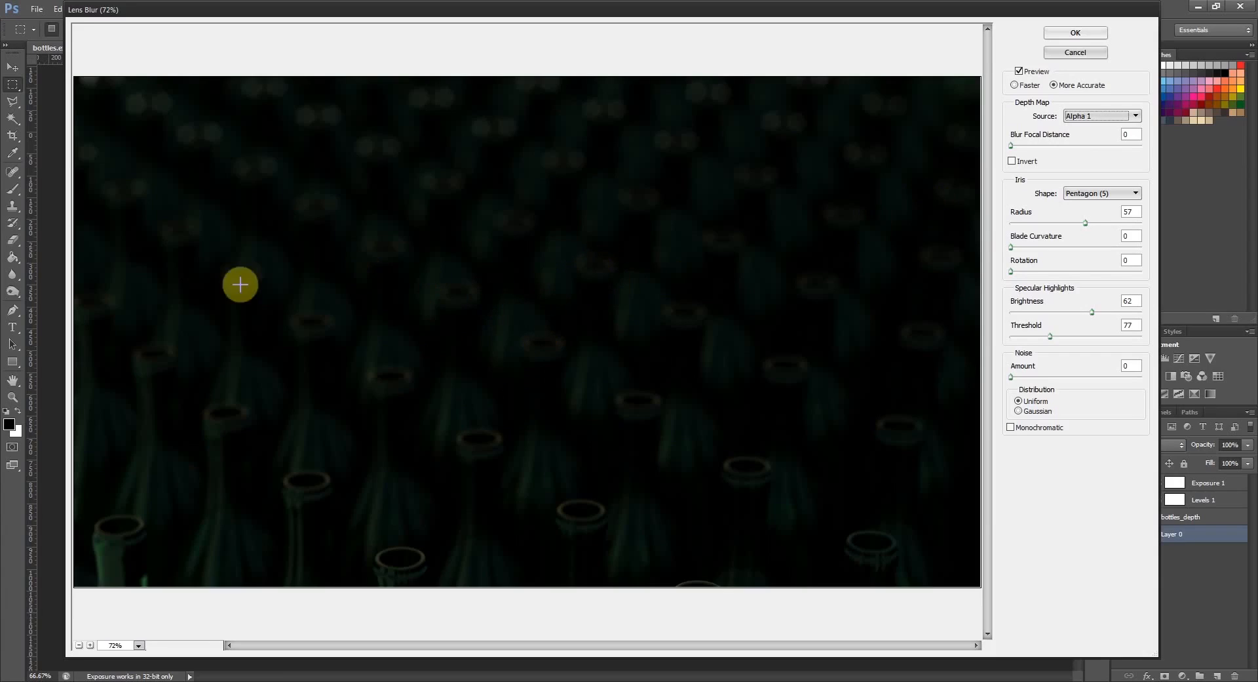
# - Pick a blur focus point on a bottle in the middle rows, at focal distance 126, and set the preview to Faster
pyautogui.click(582, 268)
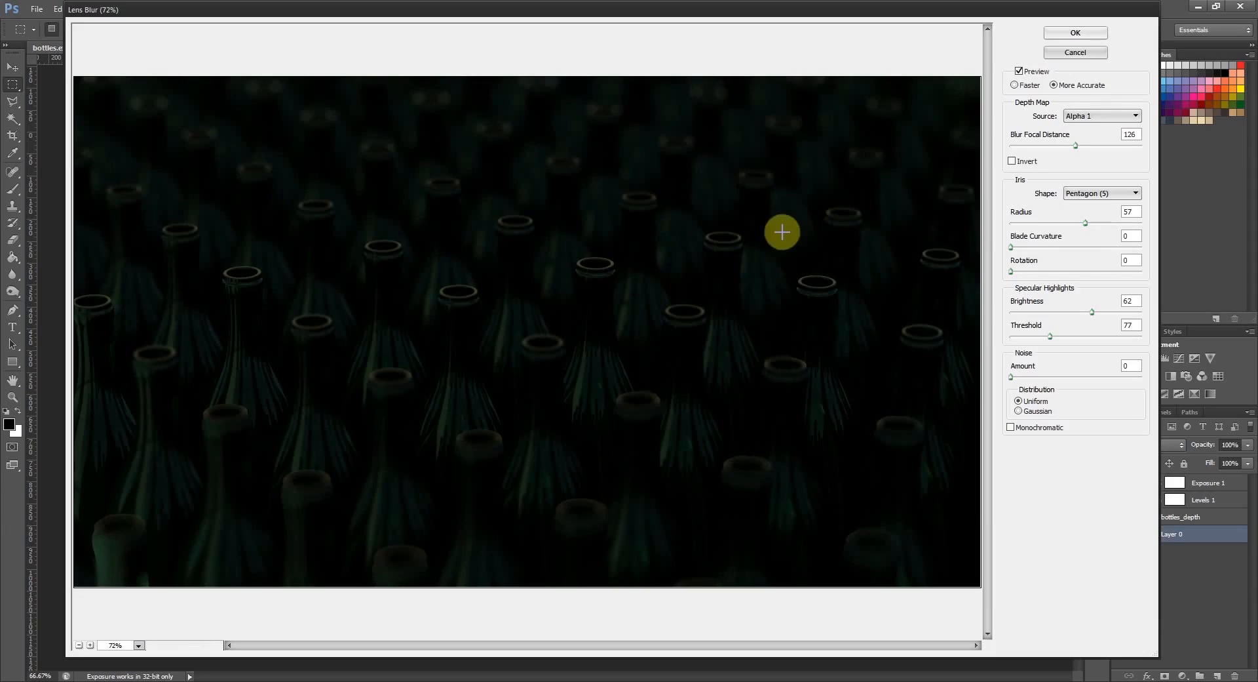
pyautogui.click(1014, 84)
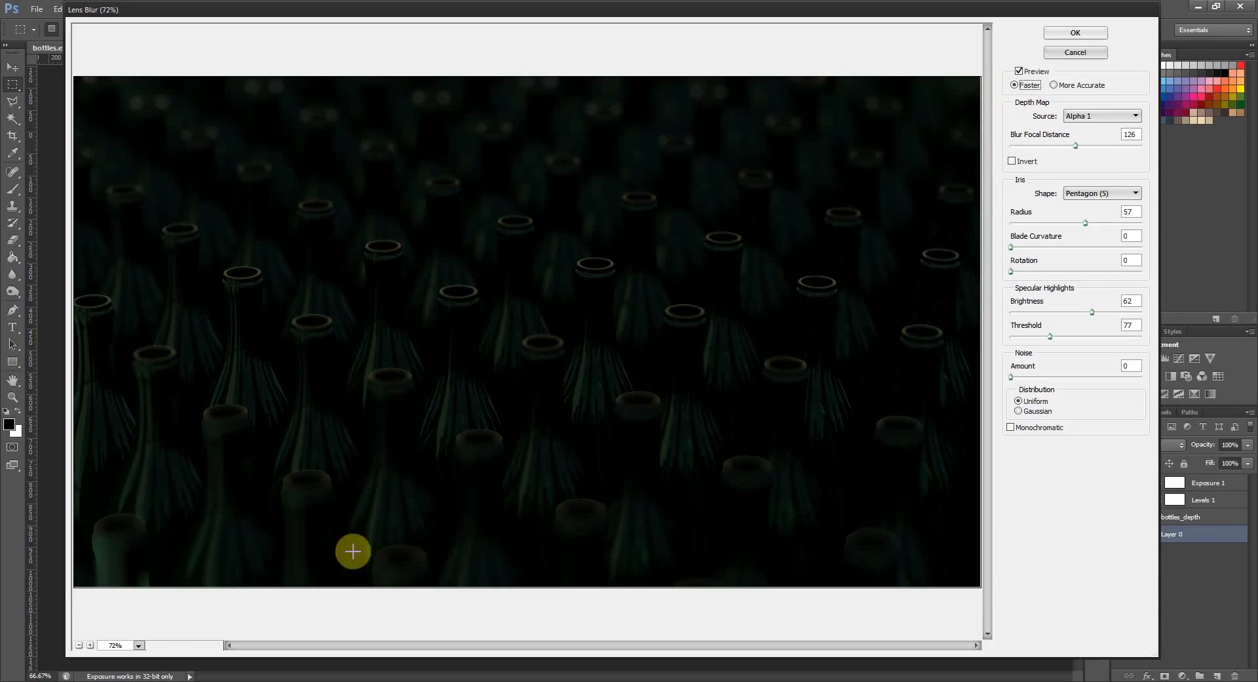
# - Pick a focus point on a nearer bottle in the preview at 200%, giving a blur focal distance of 91
pyautogui.click(77, 645)
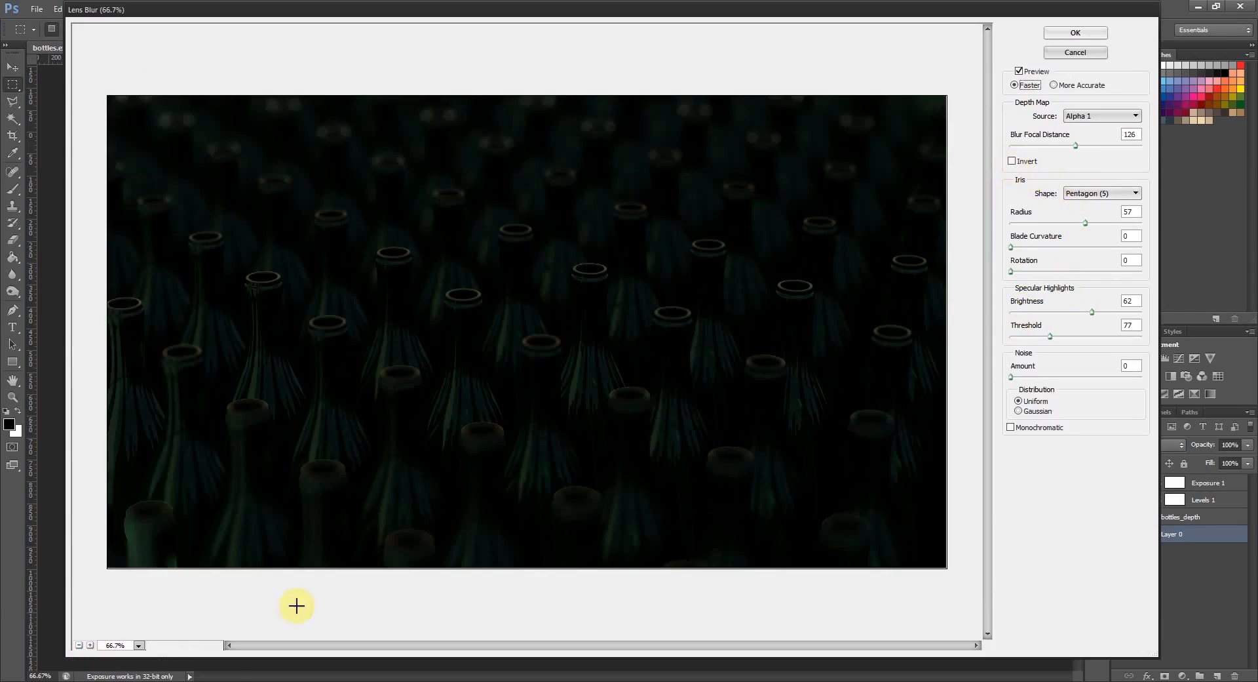
pyautogui.click(91, 646)
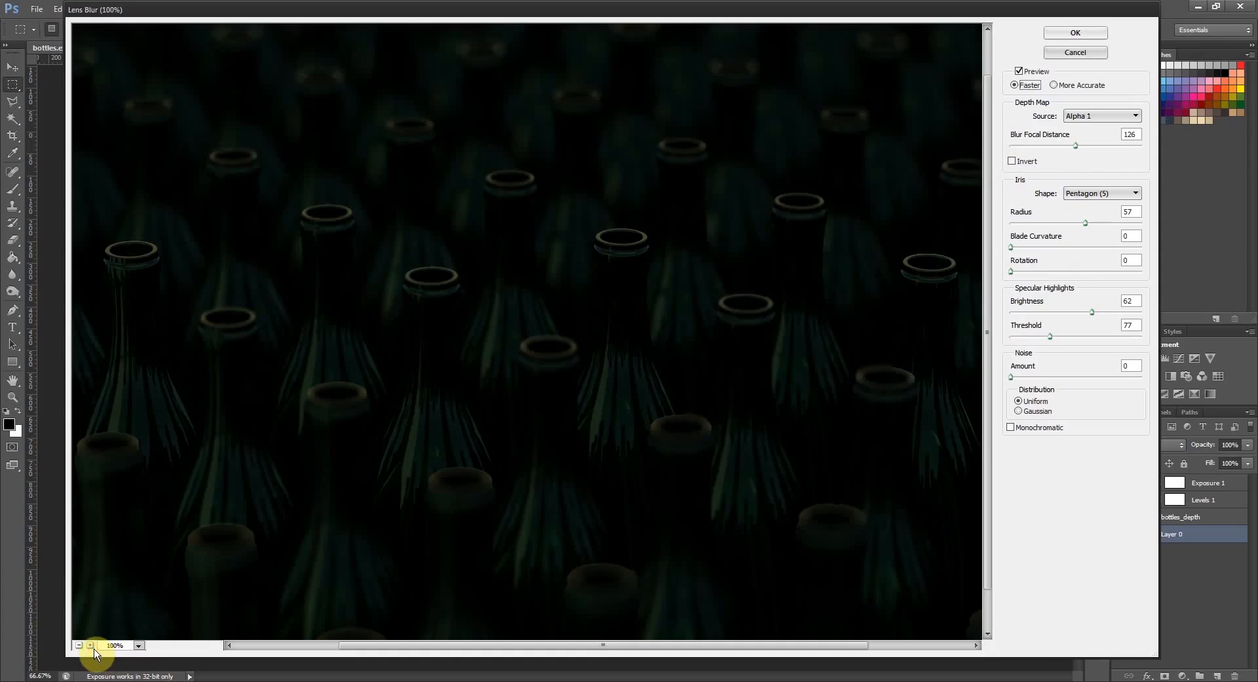
pyautogui.click(91, 646)
pyautogui.rightClick(326, 491)
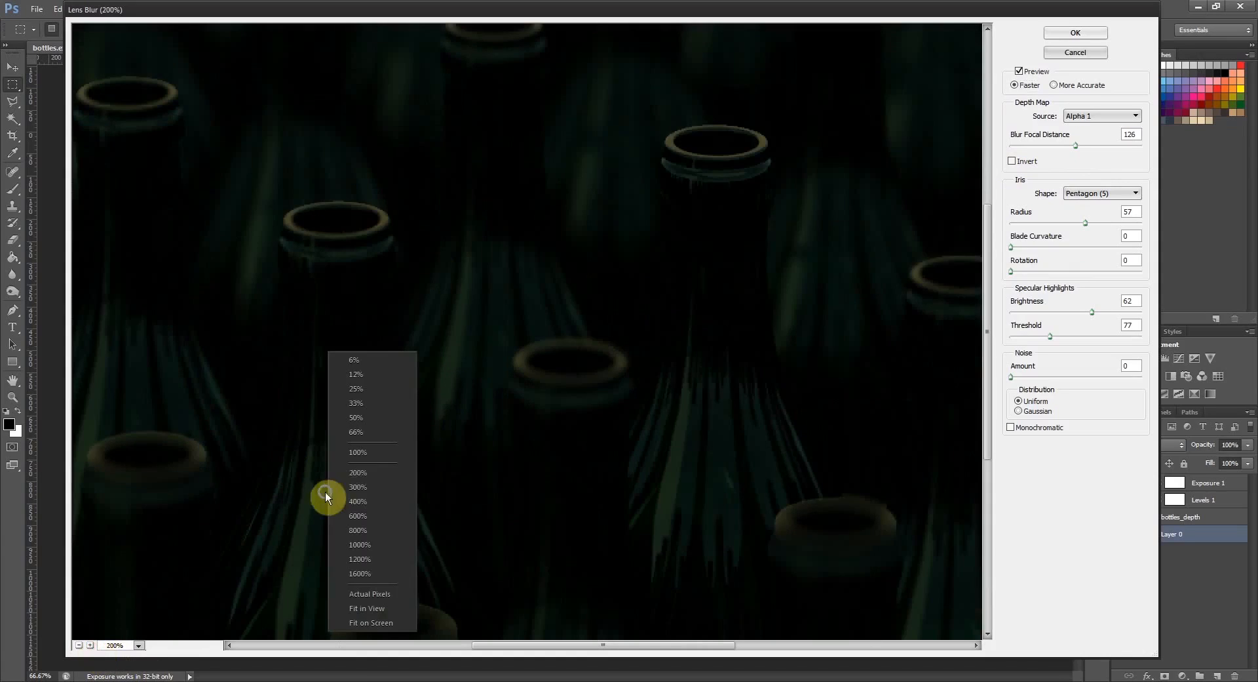
pyautogui.click(197, 510)
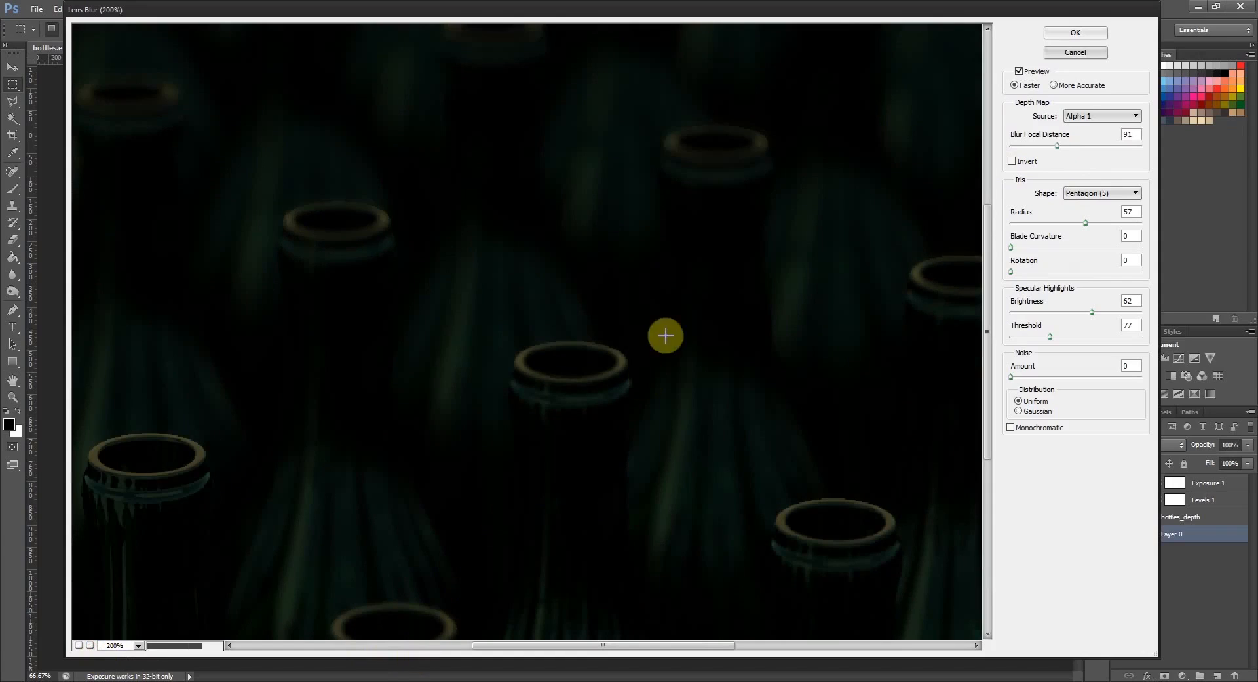
# - Pick a focus point on the bottles farther back, giving a blur focal distance of 149
pyautogui.scroll(3, 701, 254)
pyautogui.scroll(3, 699, 318)
pyautogui.scroll(-2, 623, 403)
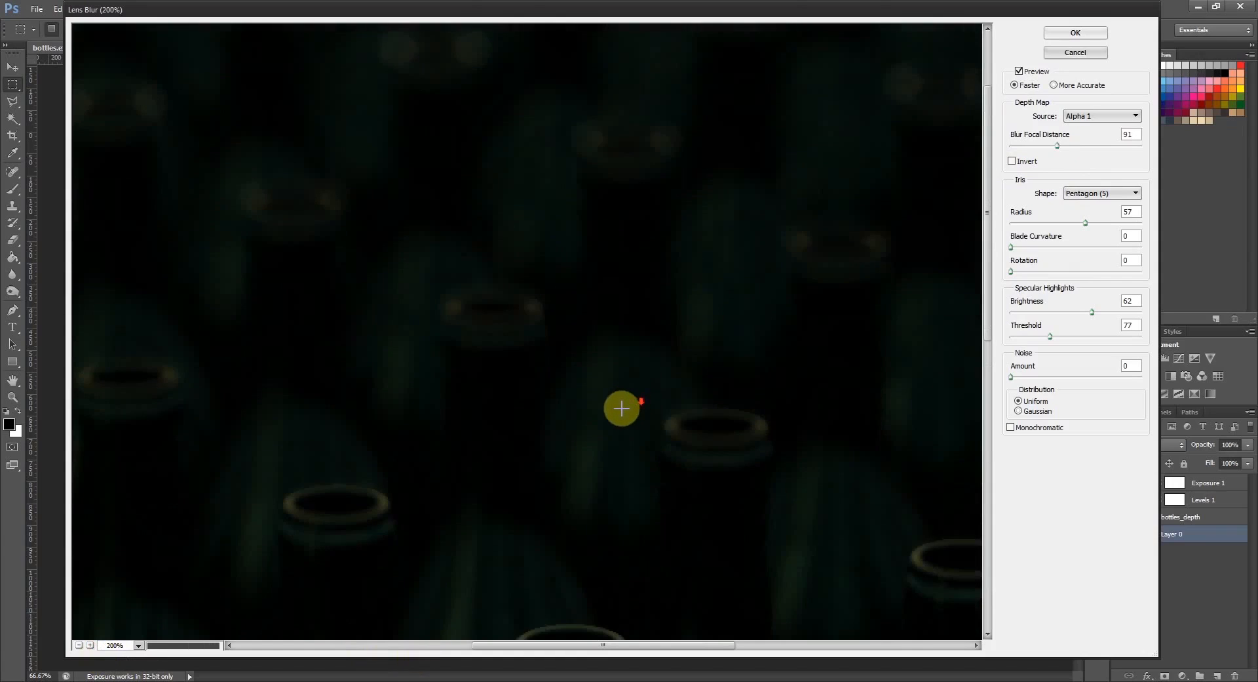
pyautogui.scroll(-3, 616, 472)
pyautogui.click(600, 458)
# - Invert the depth map and try focus points on middle, far and near bottles, ending at a blur focal distance of 44
pyautogui.scroll(-5, 607, 506)
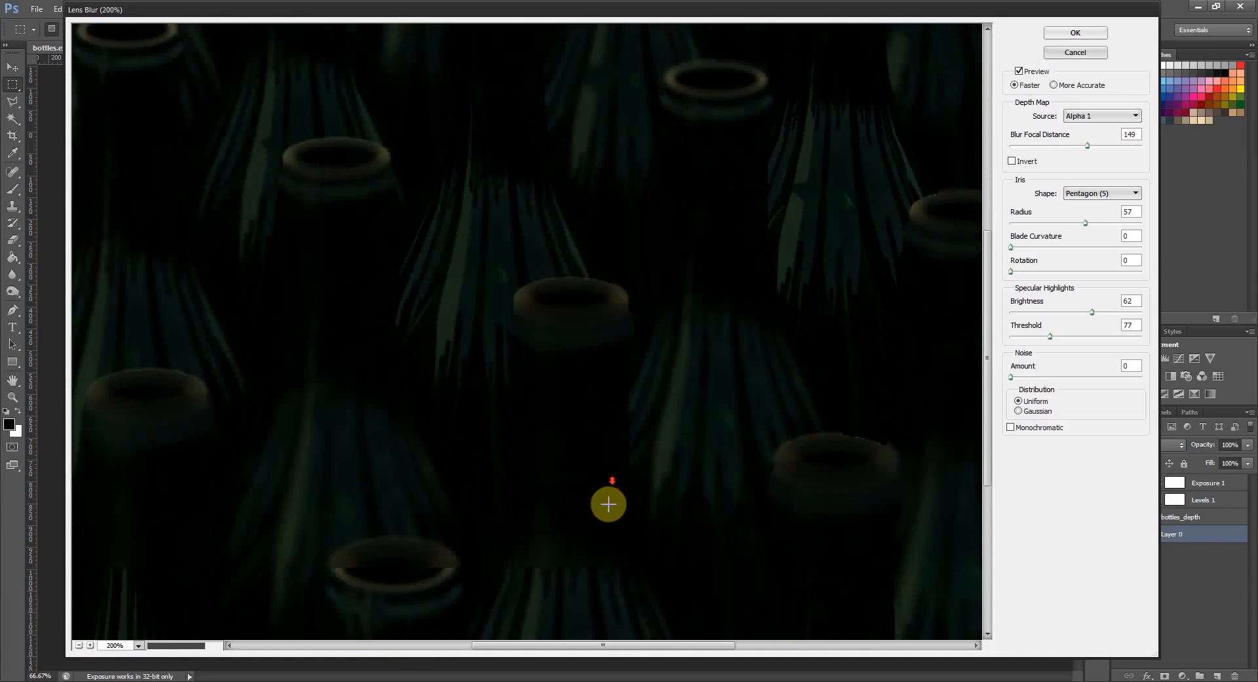
pyautogui.moveTo(604, 649); pyautogui.dragTo(368, 646)
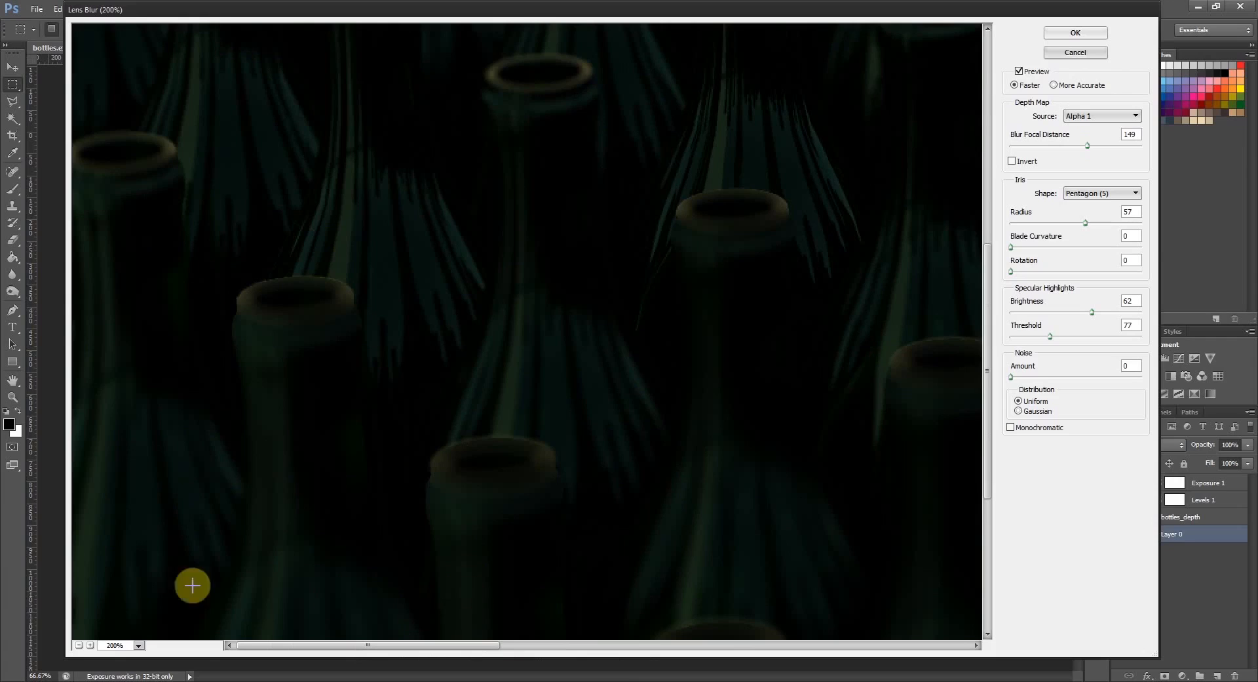
pyautogui.click(79, 645)
pyautogui.click(79, 645)
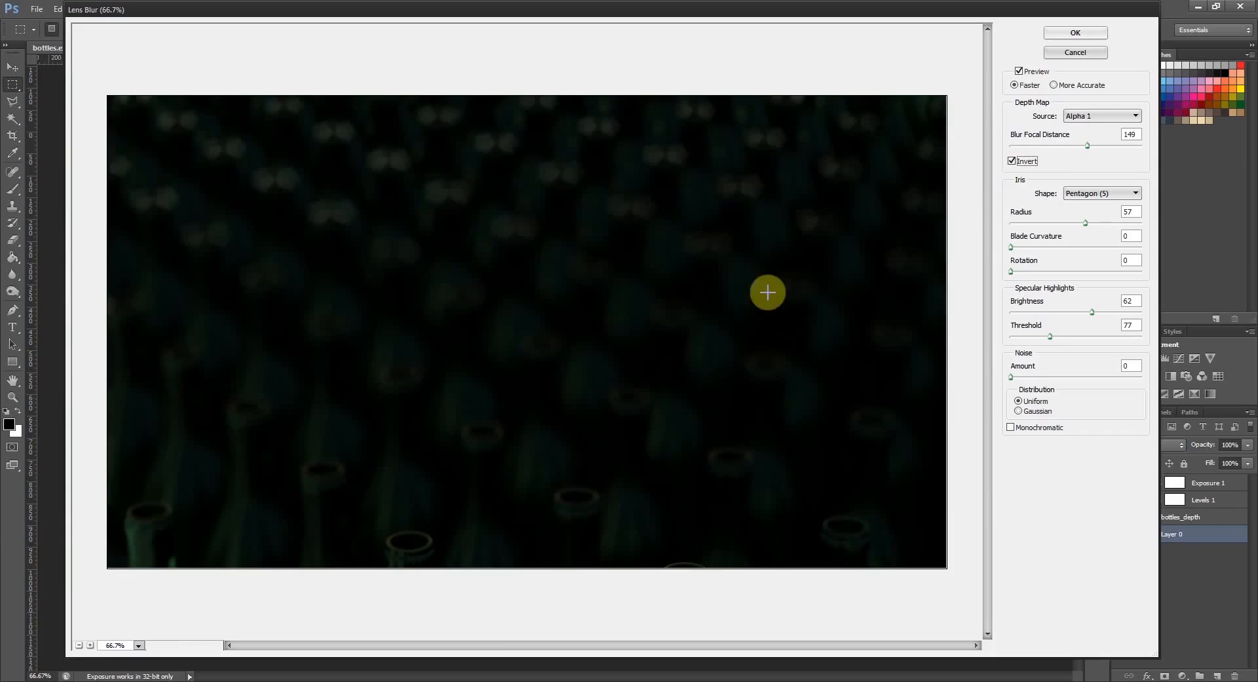
pyautogui.click(592, 295)
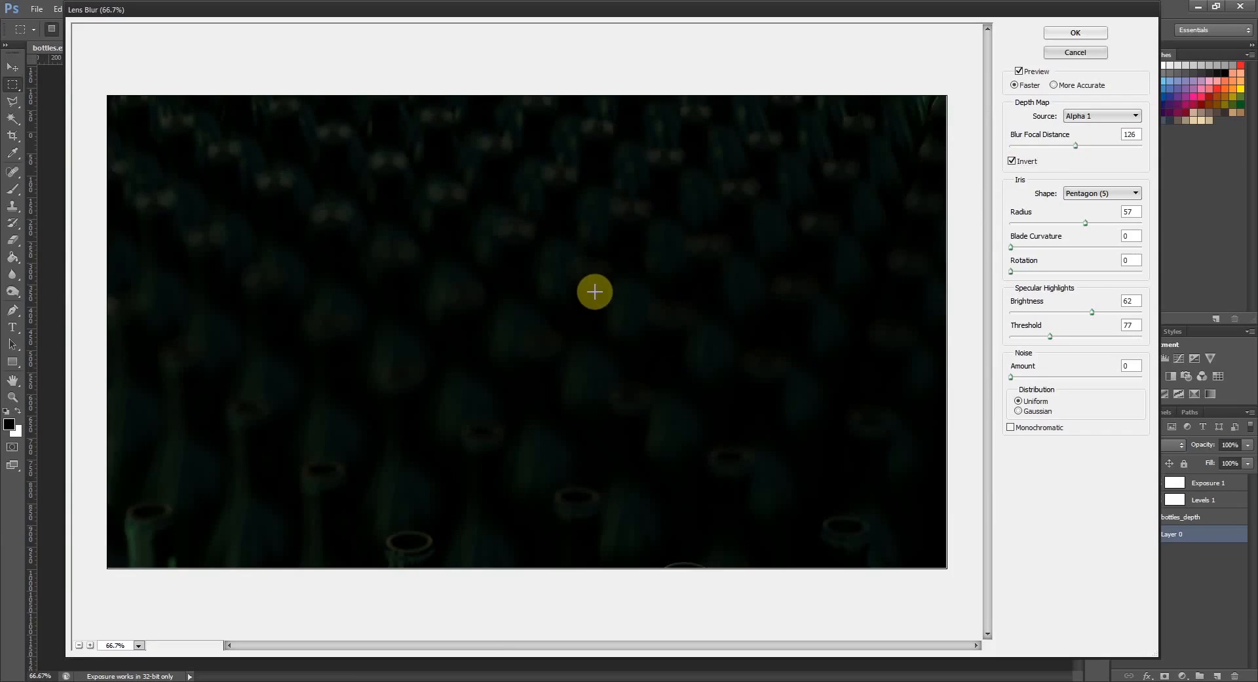
pyautogui.click(622, 209)
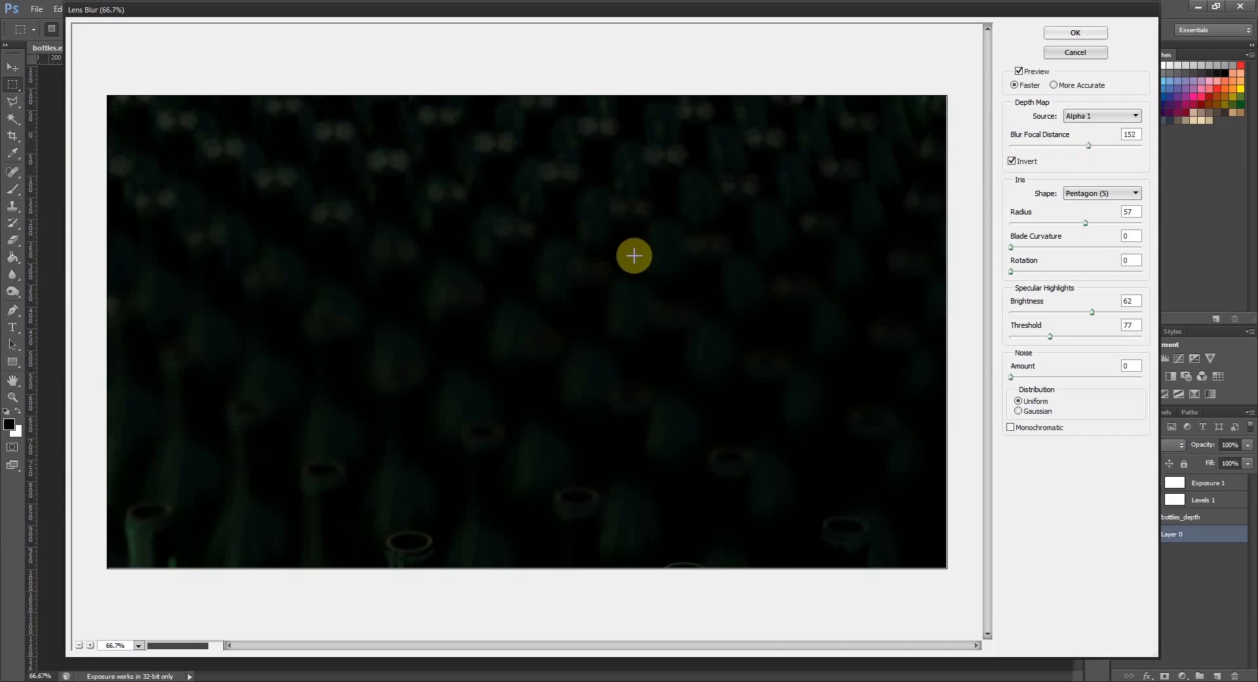
pyautogui.click(560, 508)
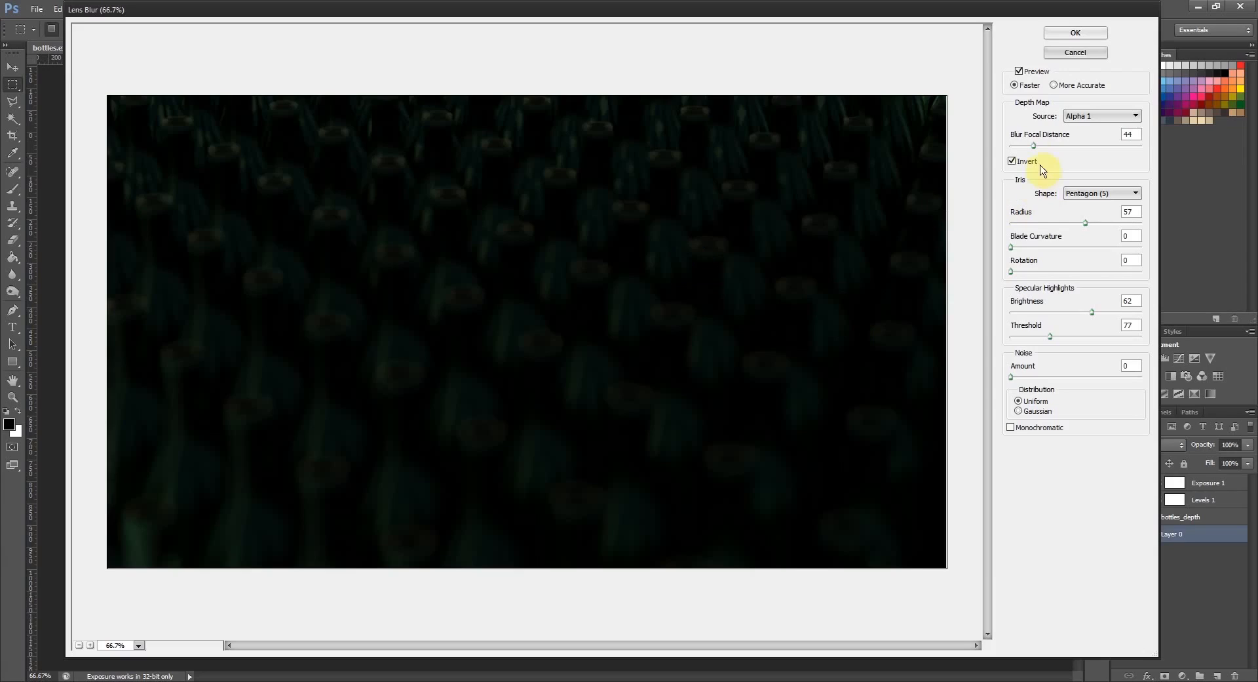
# - Try higher blur focal distances on the inverted depth map, ending at 249
pyautogui.moveTo(1033, 151); pyautogui.dragTo(1028, 151)
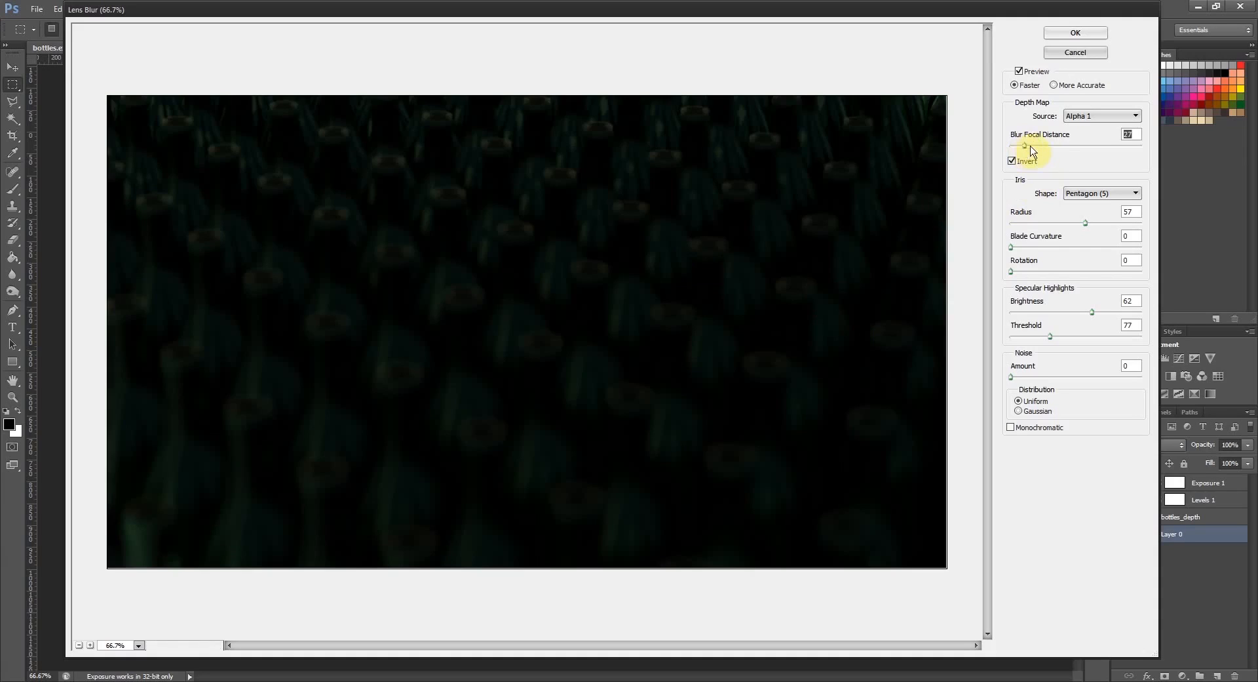
pyautogui.moveTo(1032, 148); pyautogui.dragTo(1049, 145)
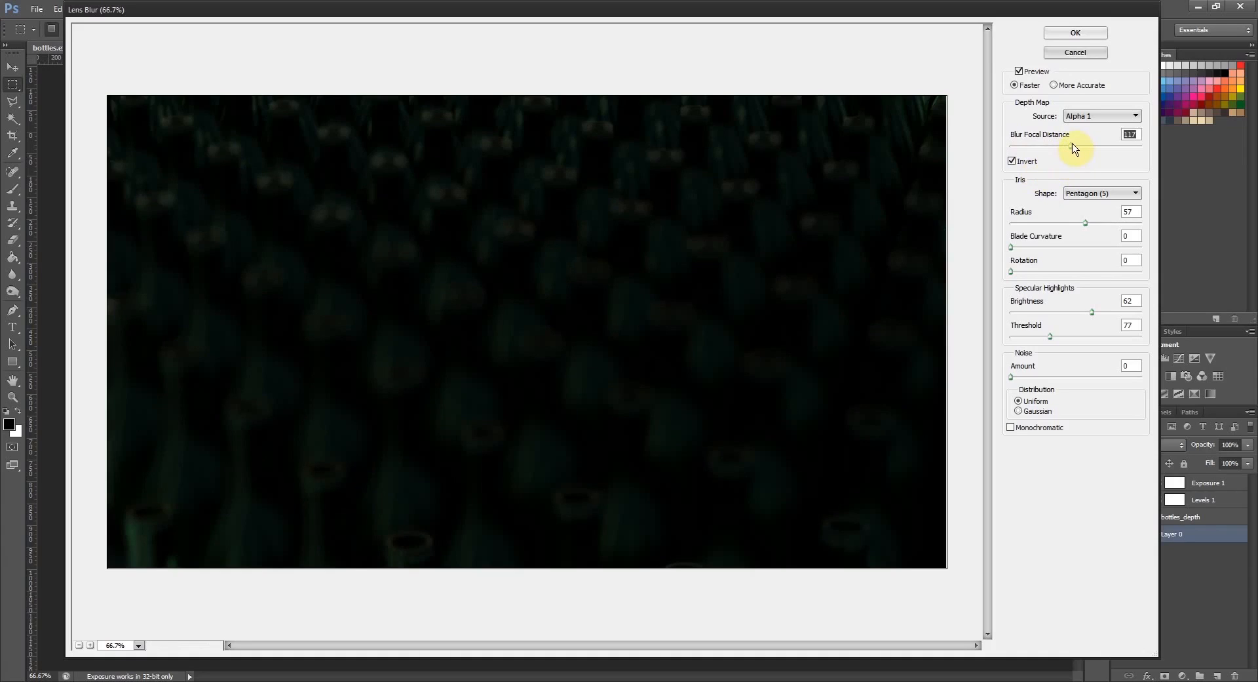
pyautogui.moveTo(1075, 149); pyautogui.dragTo(1088, 150)
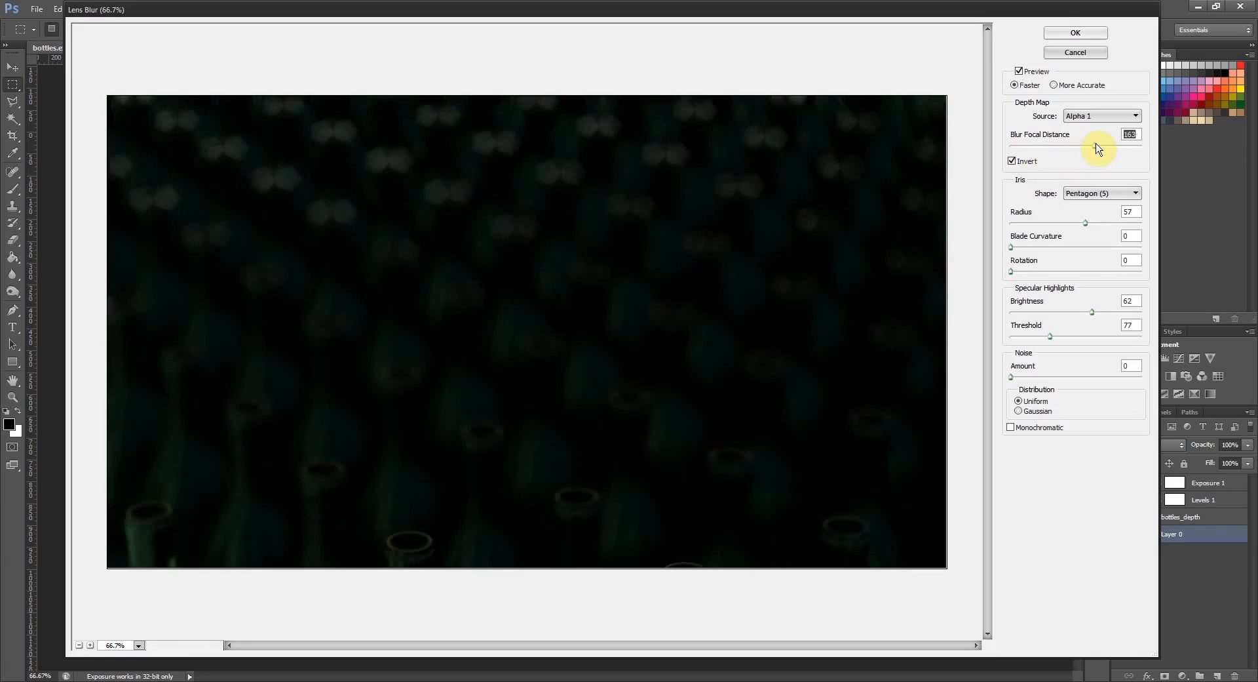
pyautogui.moveTo(1097, 148); pyautogui.dragTo(1142, 150)
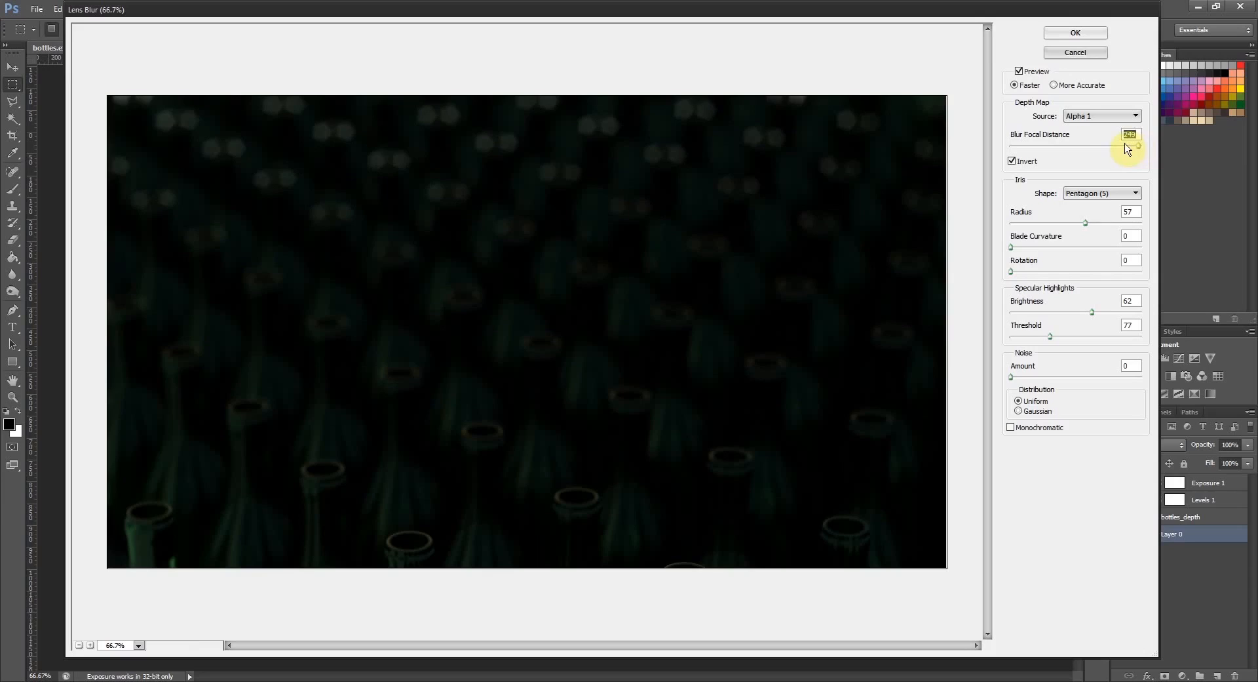
# - Turn off depth map inversion and set the blur focal distance to 158
pyautogui.click(1016, 160)
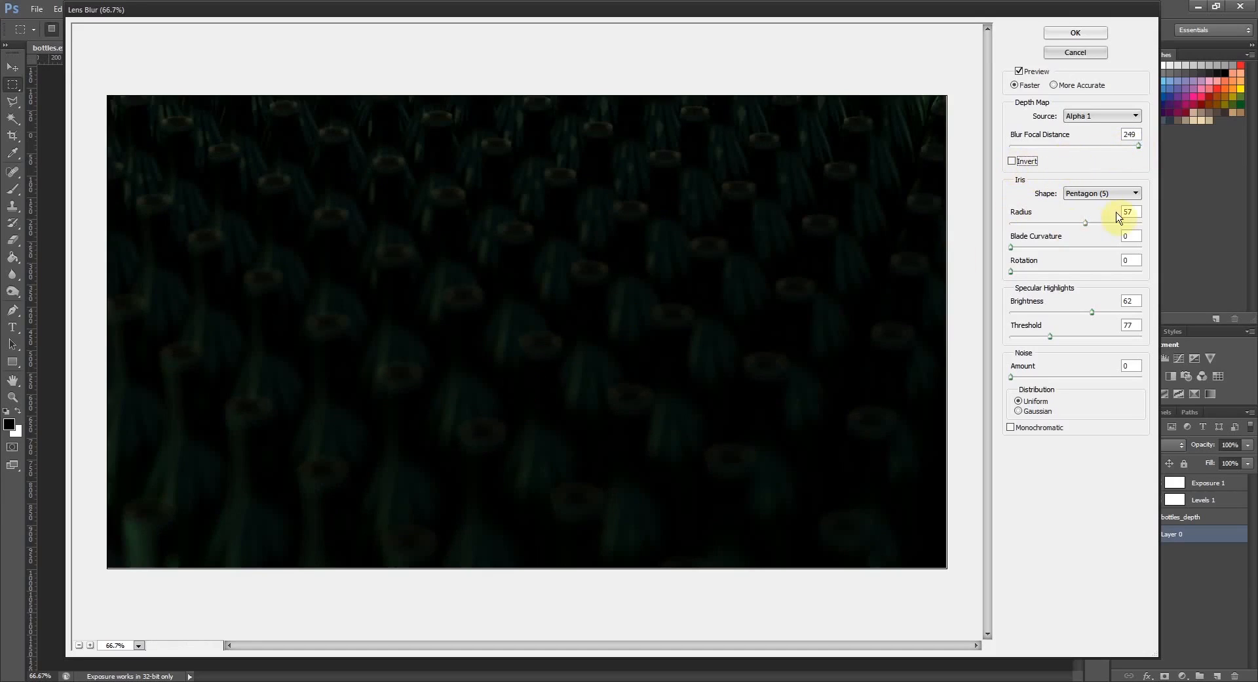
pyautogui.moveTo(1138, 145); pyautogui.dragTo(1095, 149)
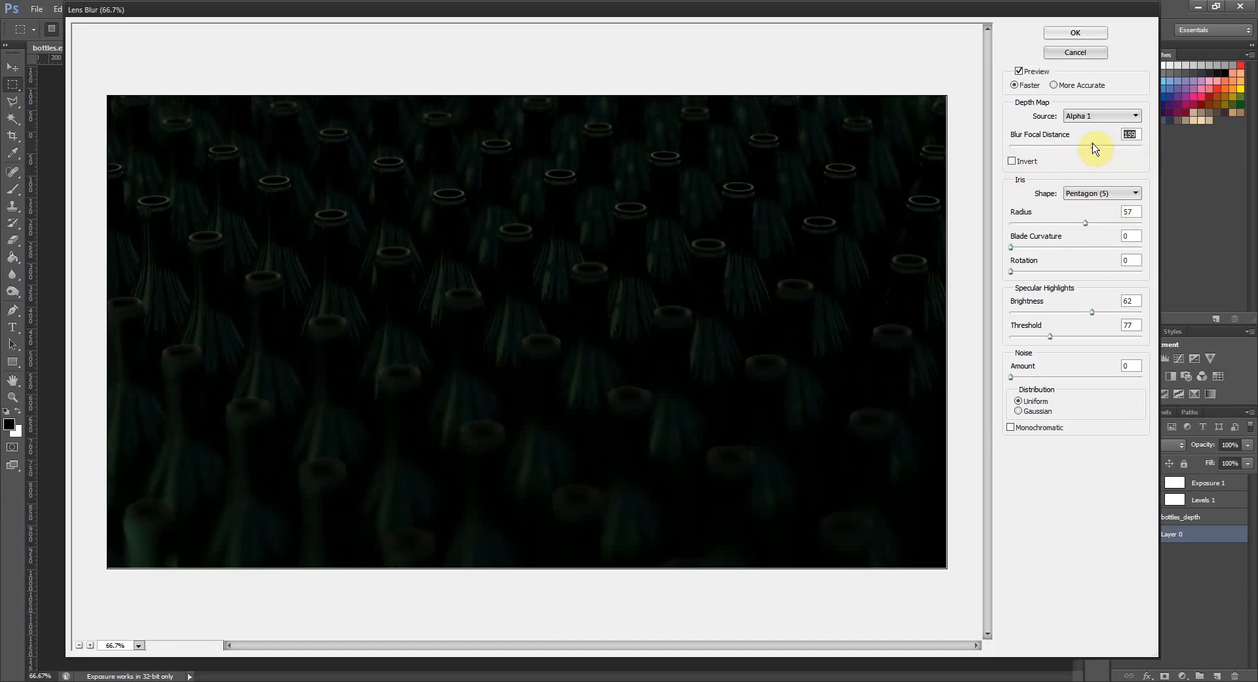
pyautogui.moveTo(1092, 149); pyautogui.dragTo(1093, 149)
# - Switch the noise distribution to Gaussian, try a small noise amount and return it to 0
pyautogui.click(1021, 413)
pyautogui.moveTo(1012, 378); pyautogui.dragTo(1017, 381)
pyautogui.moveTo(1018, 378); pyautogui.dragTo(962, 394)
# - Set the specular highlights brightness to 84 and the threshold to 70
pyautogui.moveTo(1092, 315); pyautogui.dragTo(1023, 313)
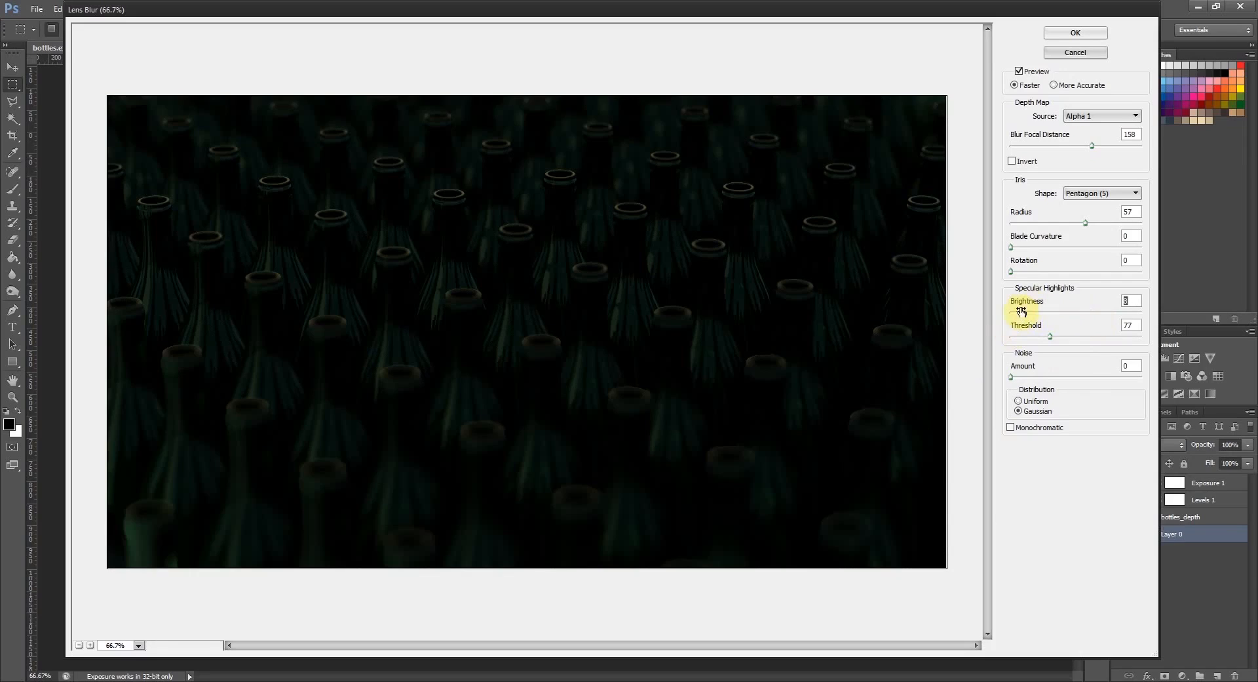
pyautogui.moveTo(1021, 312); pyautogui.dragTo(1122, 319)
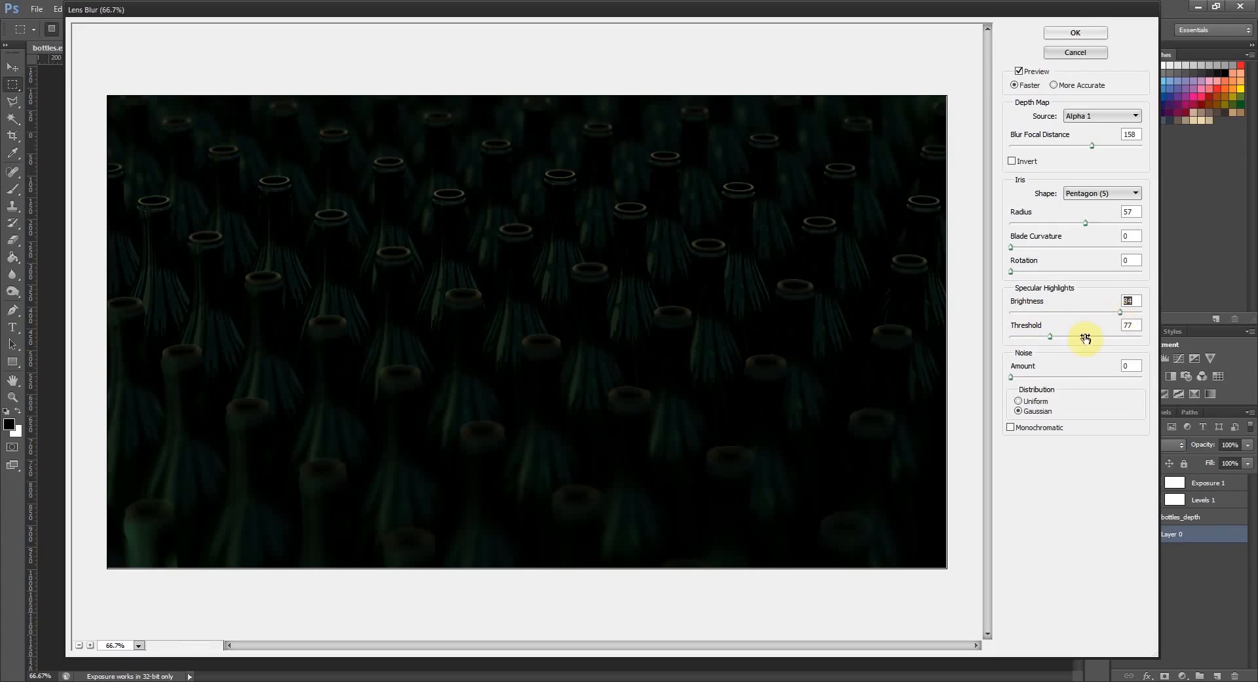
pyautogui.moveTo(1050, 336)
pyautogui.mouseDown()
pyautogui.moveTo(1026, 339)
pyautogui.moveTo(1048, 343)
pyautogui.mouseUp()
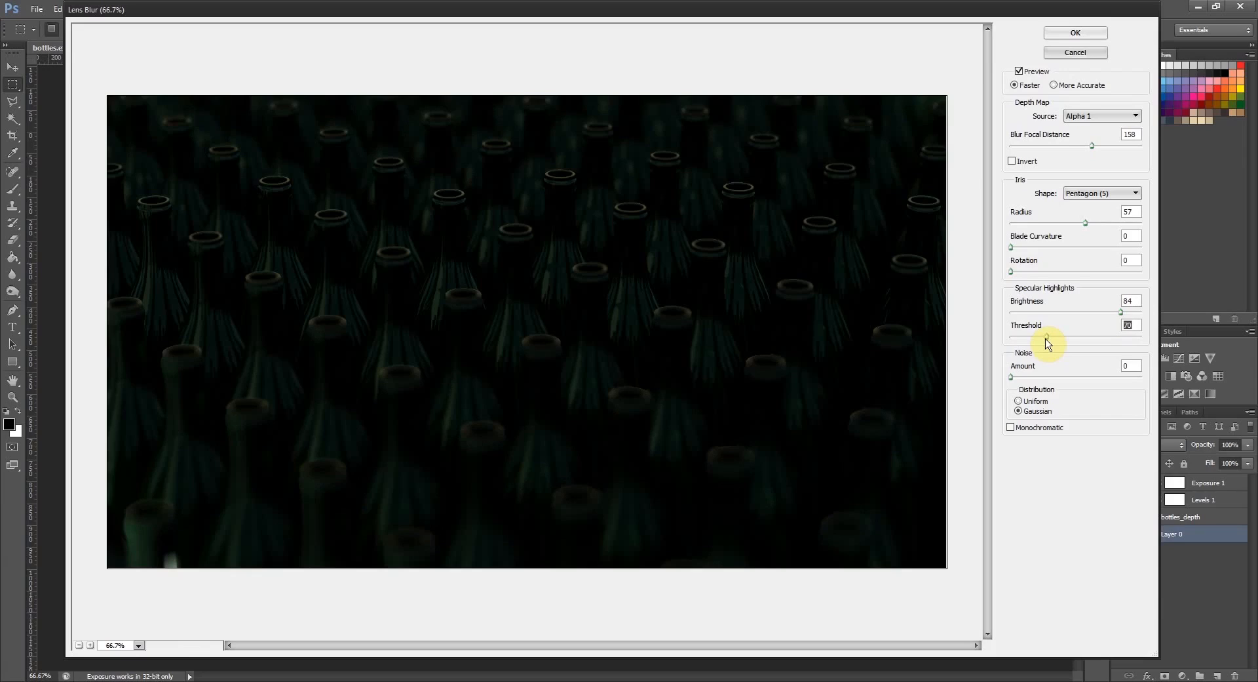
# - Compare the Triangle, Octagon and Square iris shapes, choose Heptagon (7), and apply the Lens Blur
pyautogui.click(1120, 194)
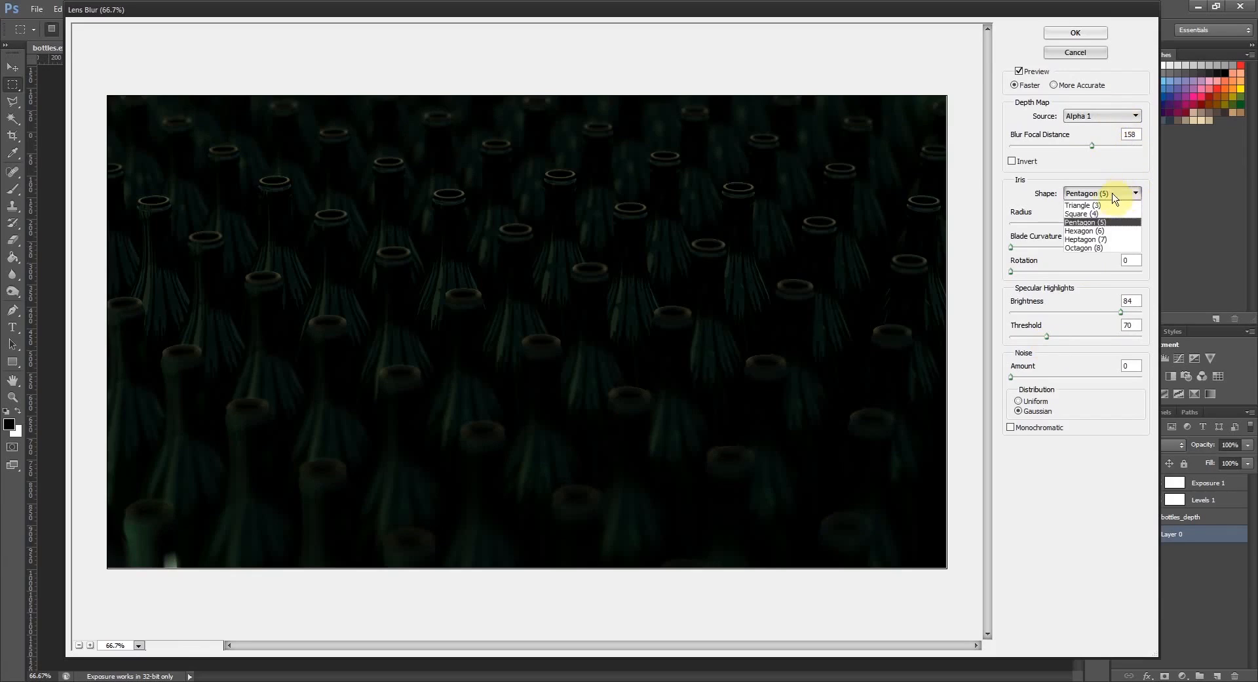
pyautogui.click(1103, 206)
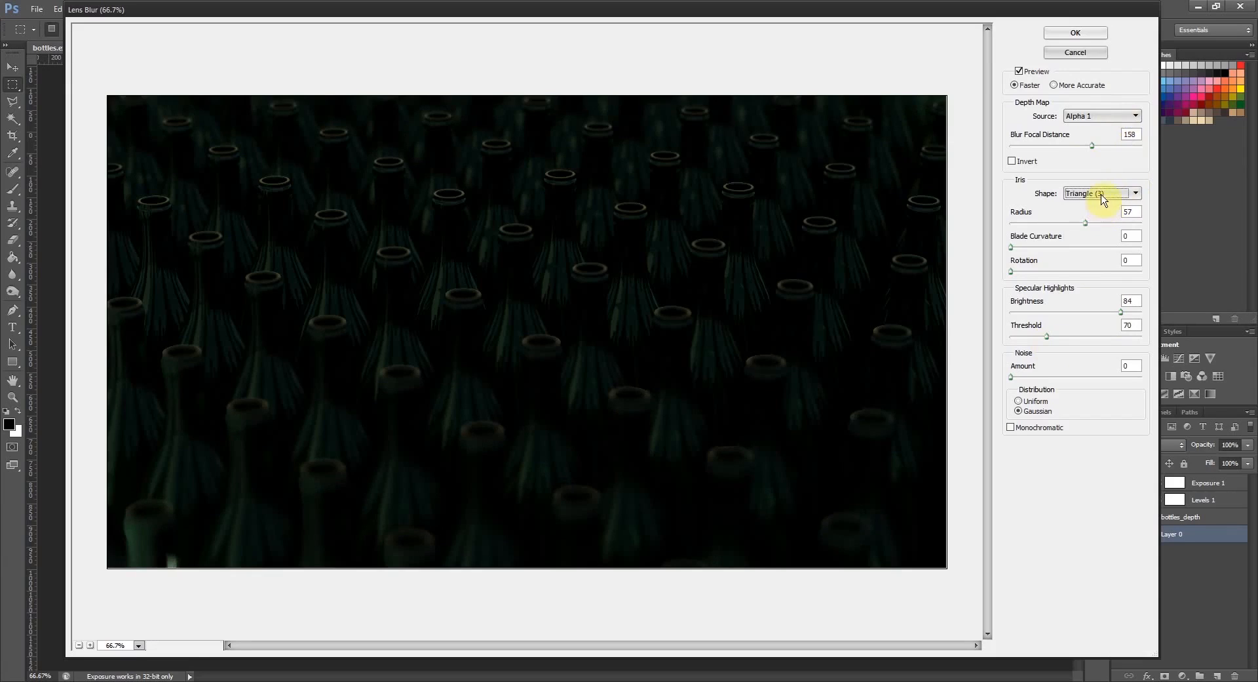
pyautogui.click(1105, 196)
pyautogui.click(1094, 248)
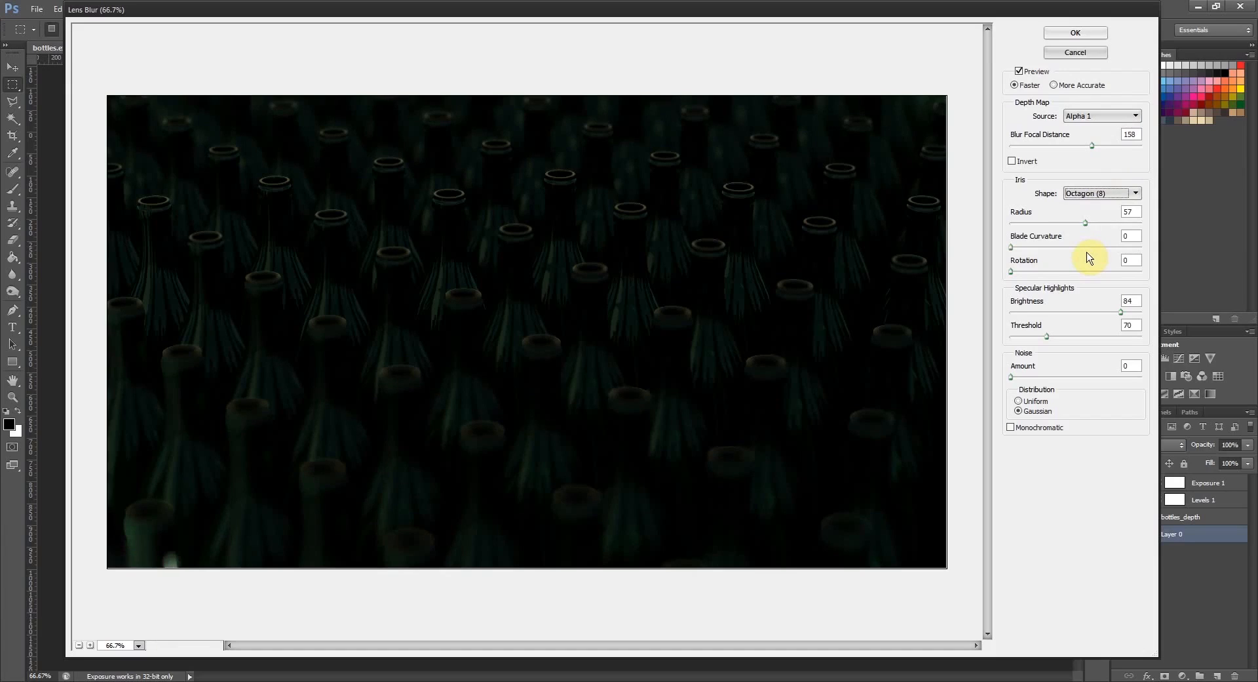
pyautogui.click(1111, 193)
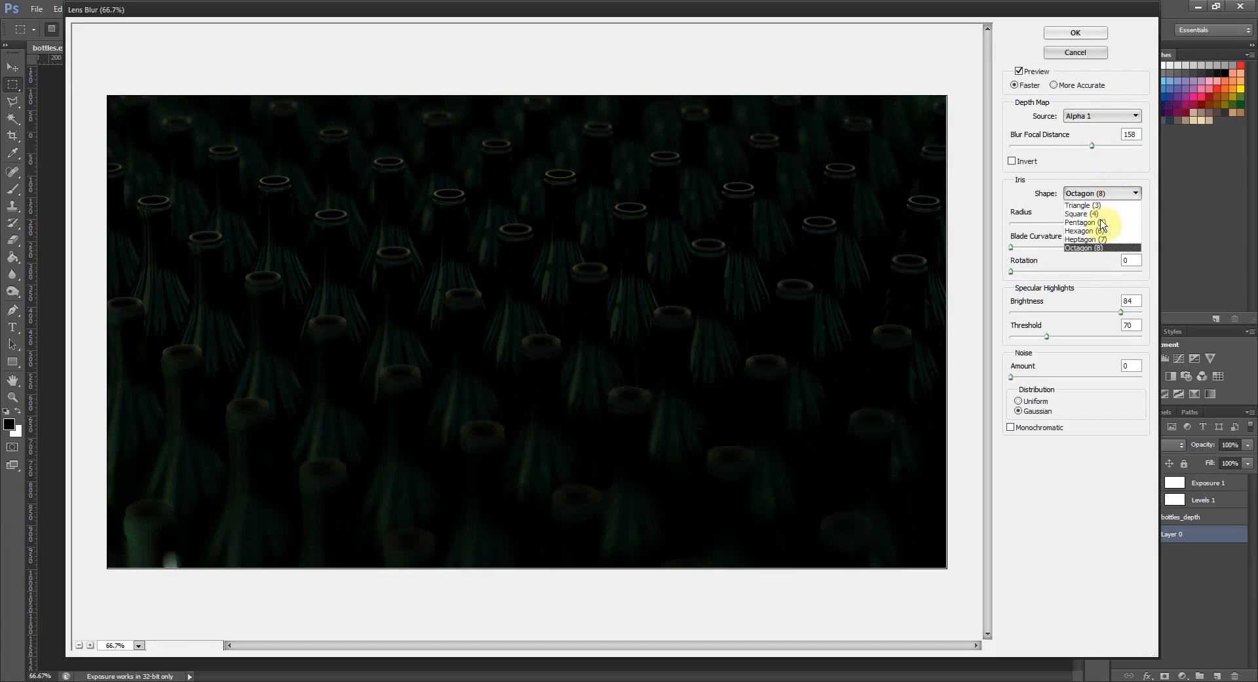
pyautogui.click(1100, 215)
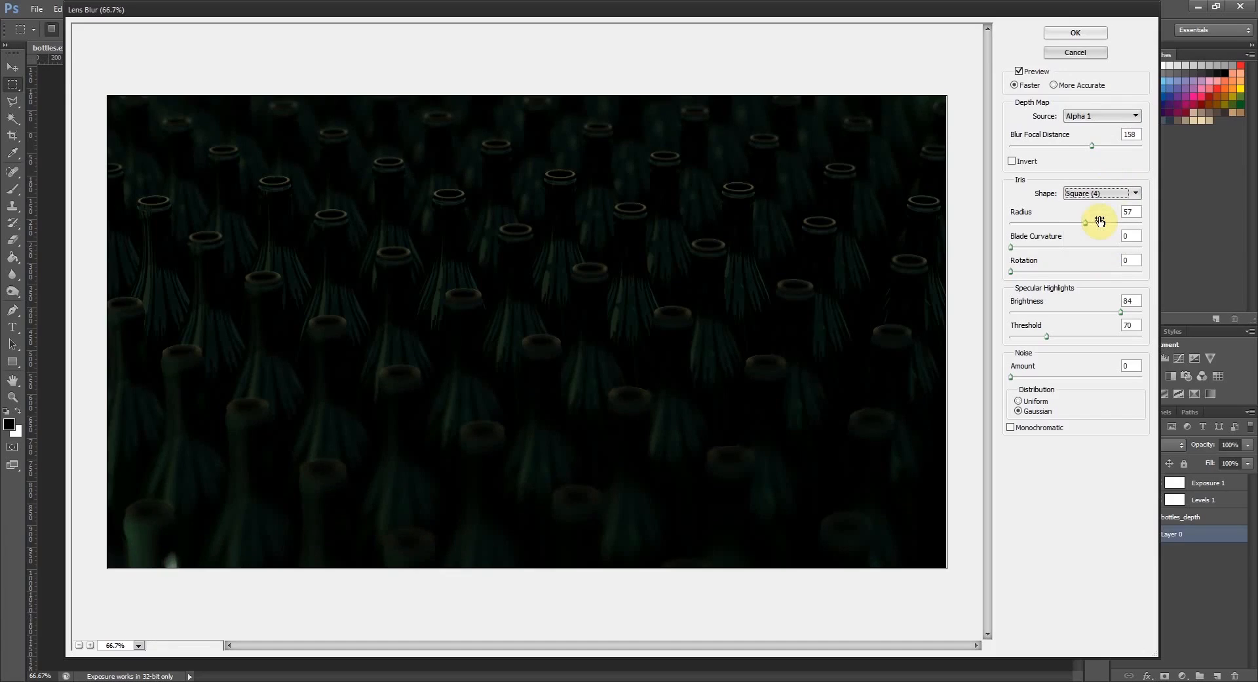
pyautogui.click(1109, 193)
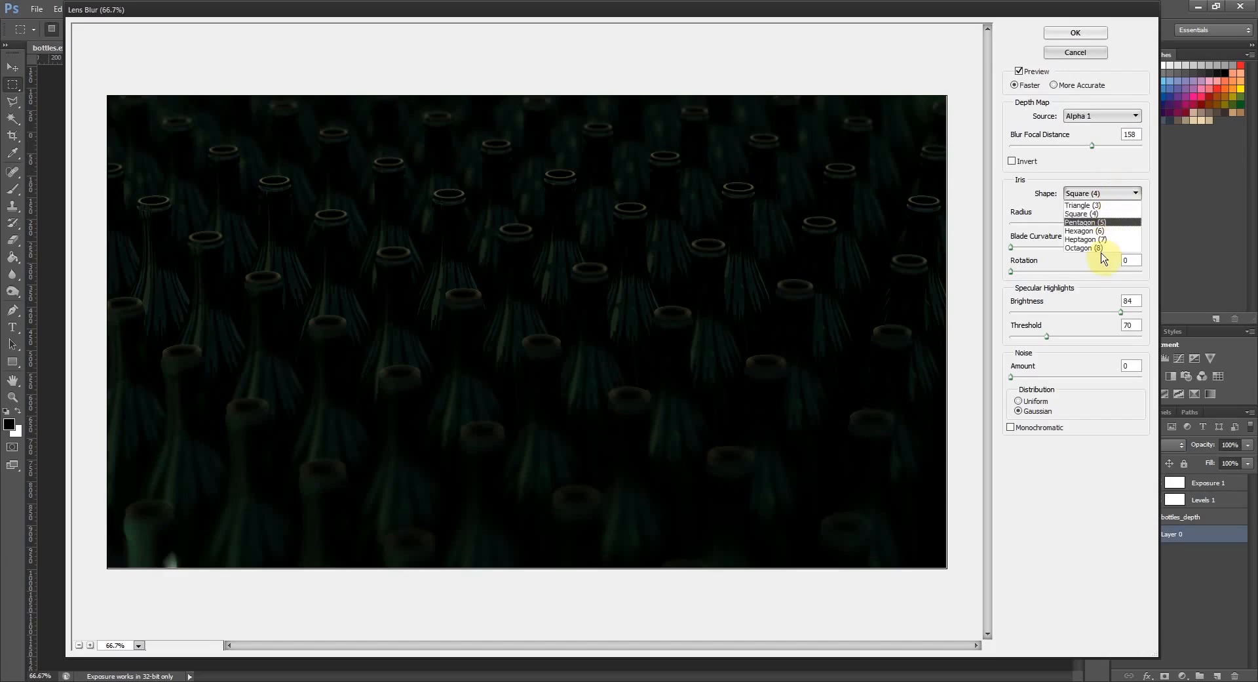
pyautogui.click(1087, 239)
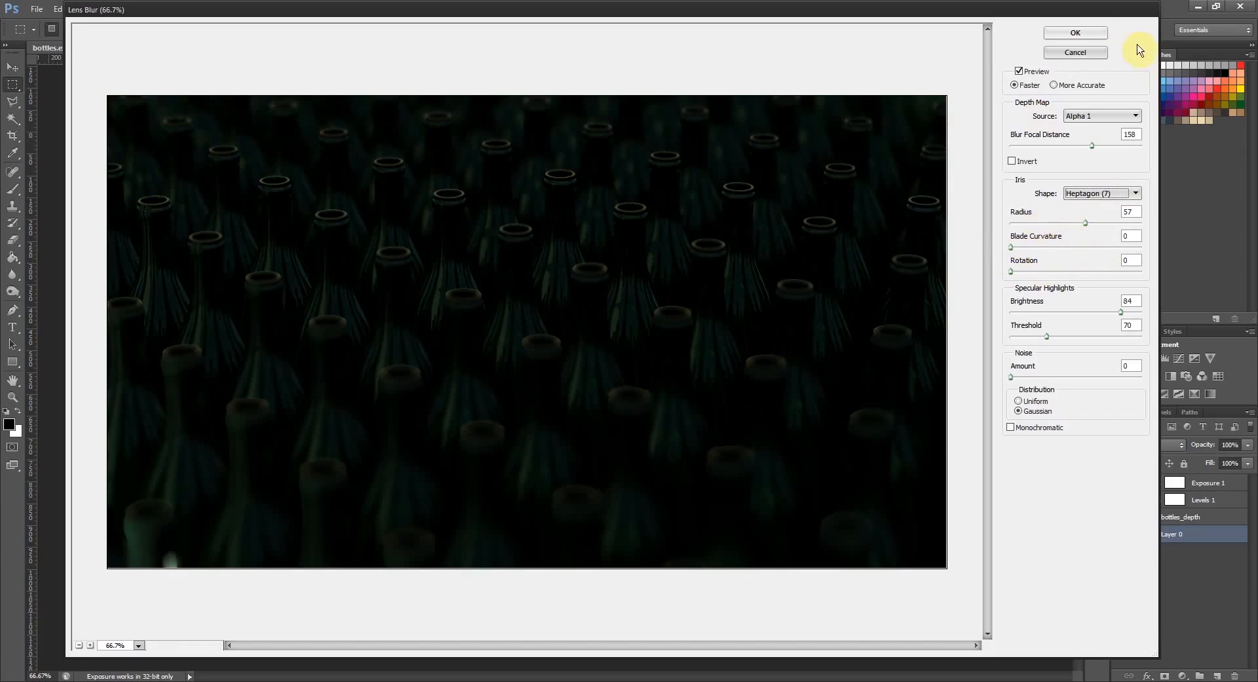
pyautogui.click(1077, 35)
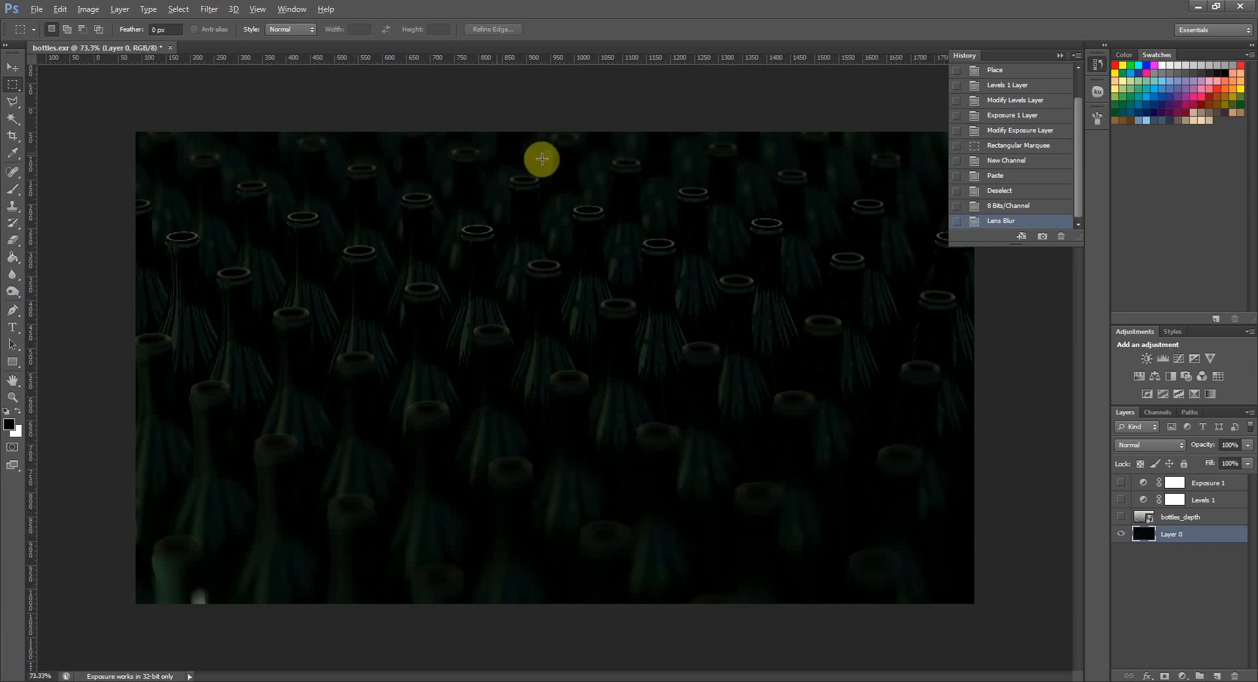
# - Examine the applied depth blur up close on the far, middle and foreground bottles
pyautogui.scroll(3, 663, 144)
pyautogui.scroll(4, 650, 178)
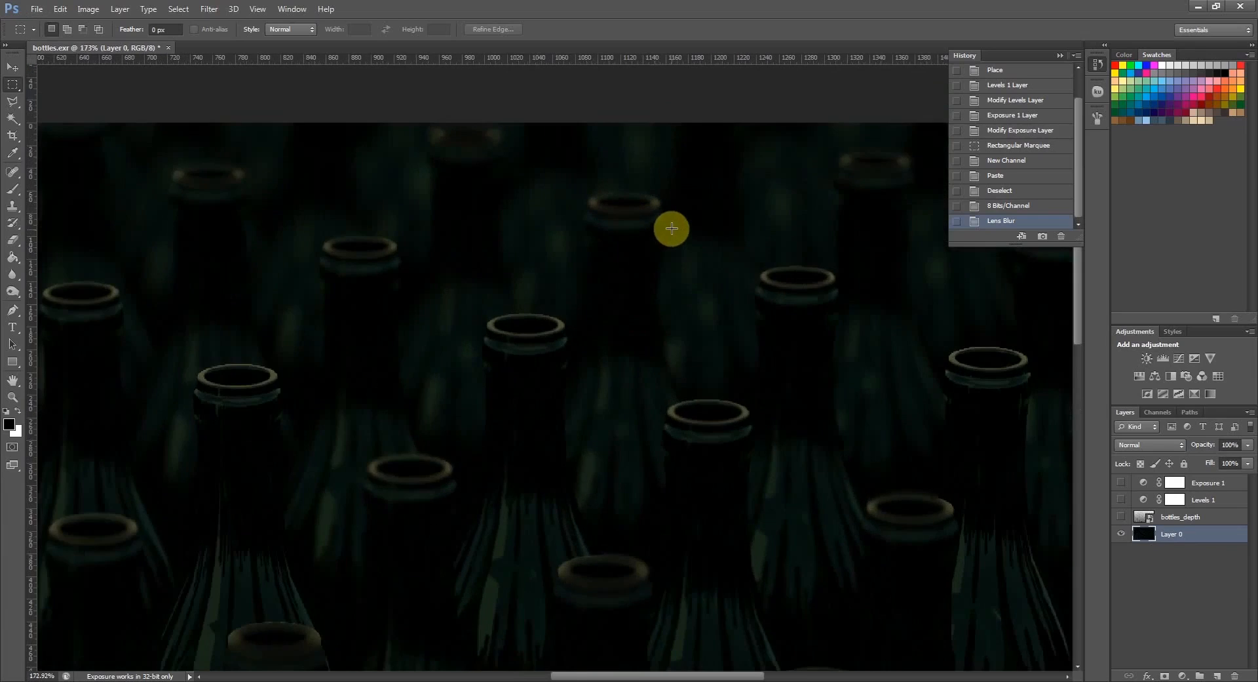
pyautogui.scroll(-5, 358, 129)
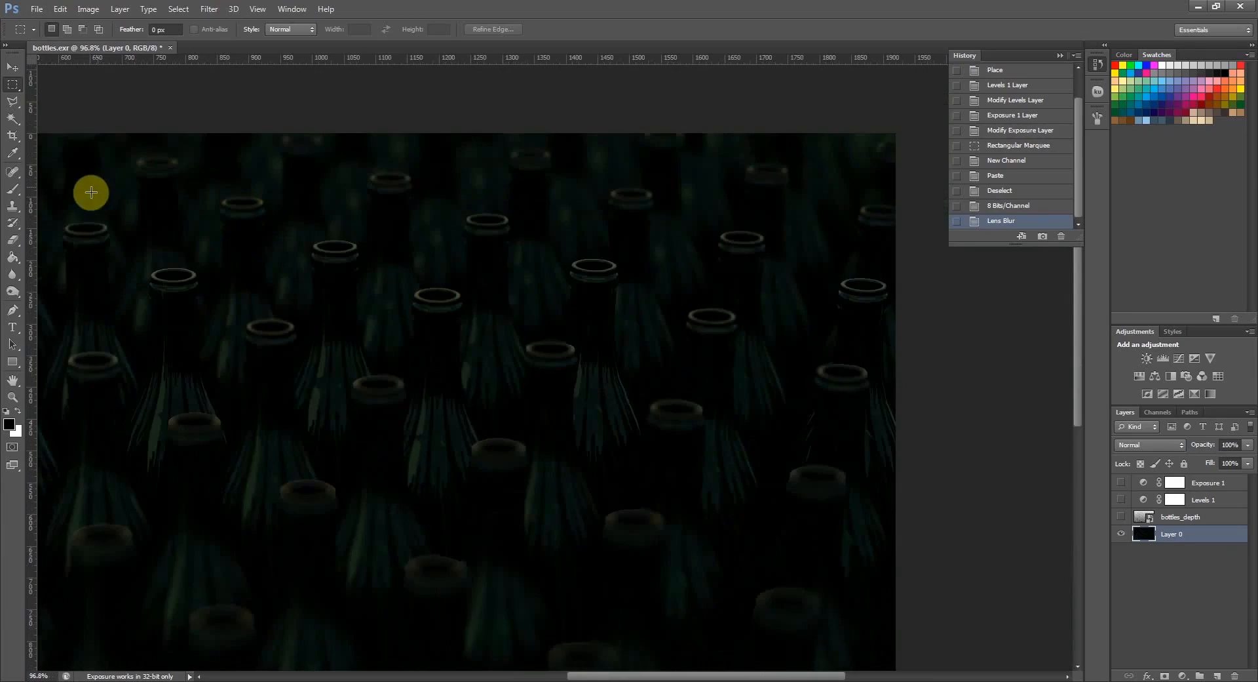
pyautogui.scroll(4, 121, 152)
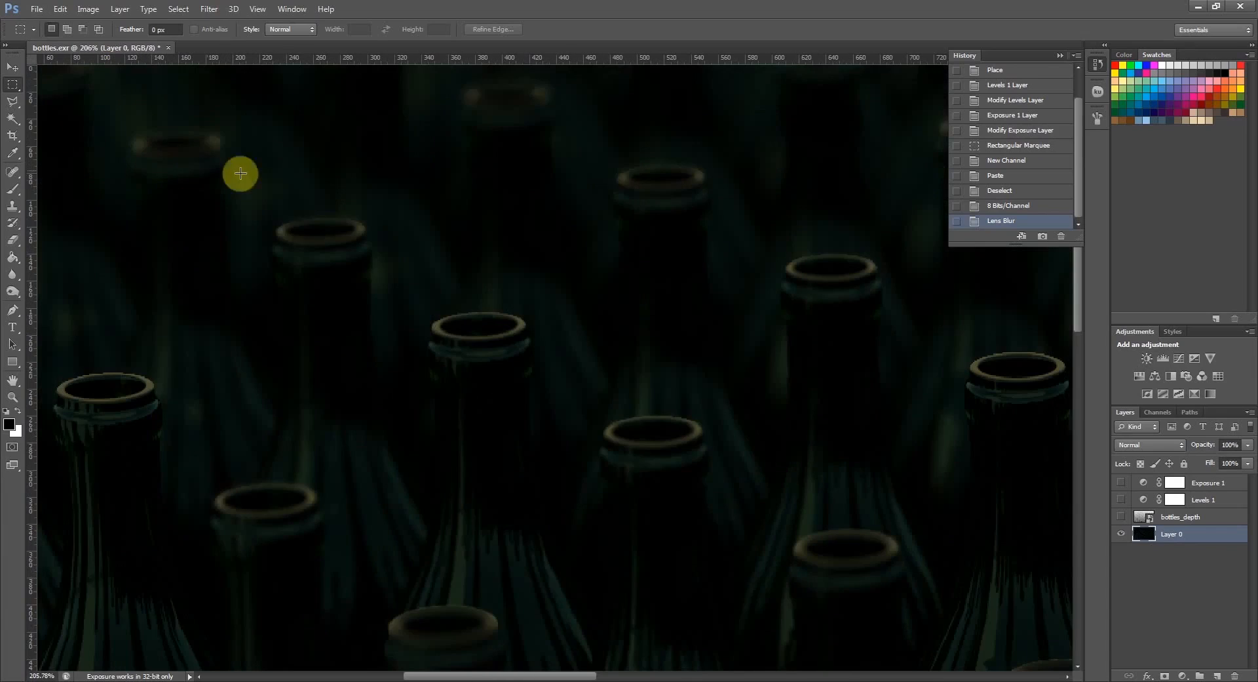
pyautogui.scroll(-6, 512, 235)
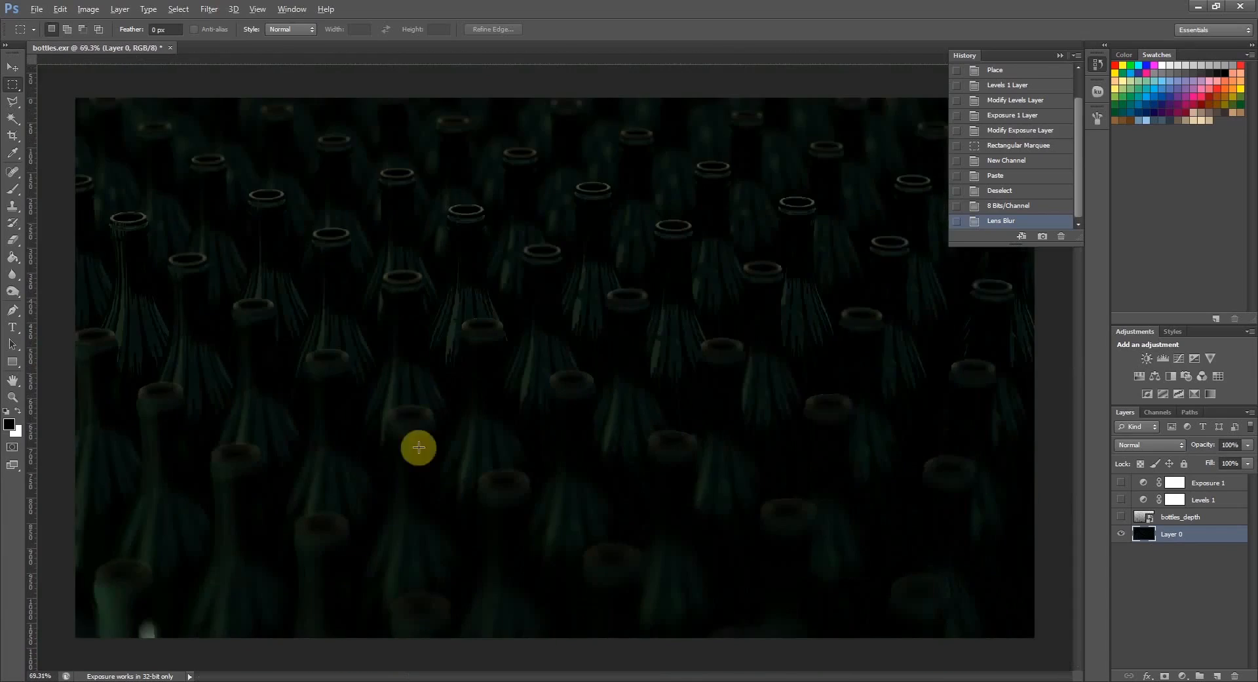
pyautogui.scroll(1, 173, 565)
pyautogui.scroll(5, 173, 564)
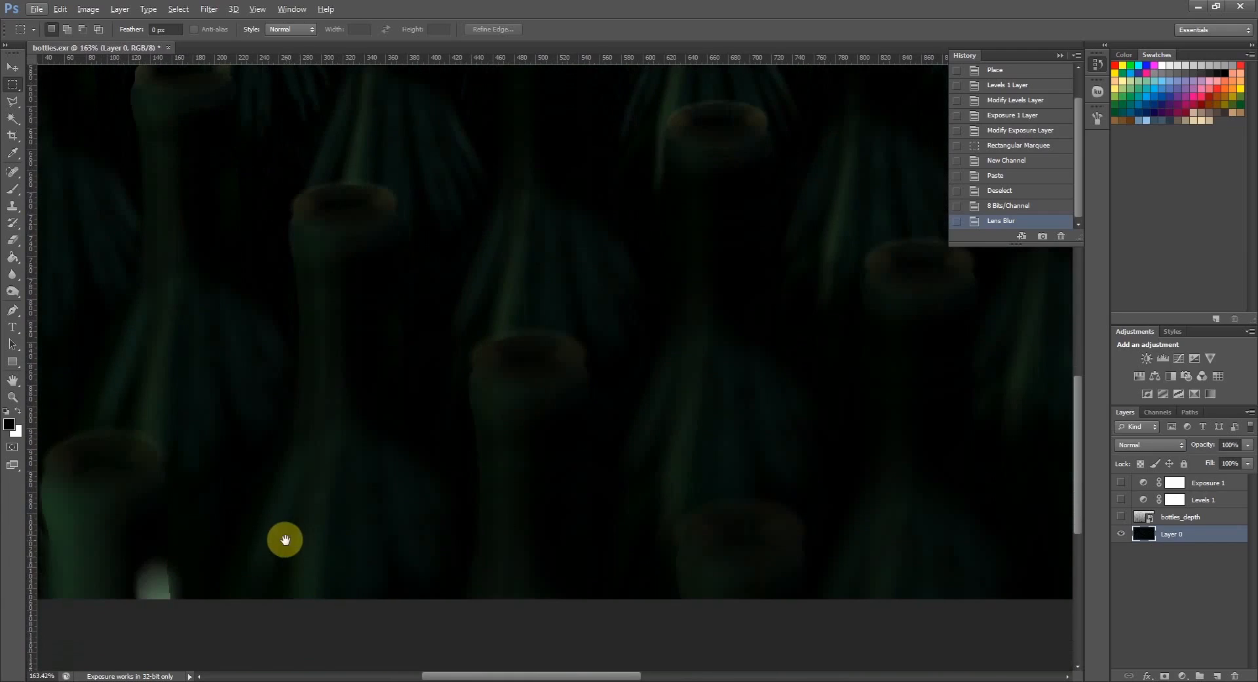
pyautogui.moveTo(284, 539); pyautogui.dragTo(483, 517)
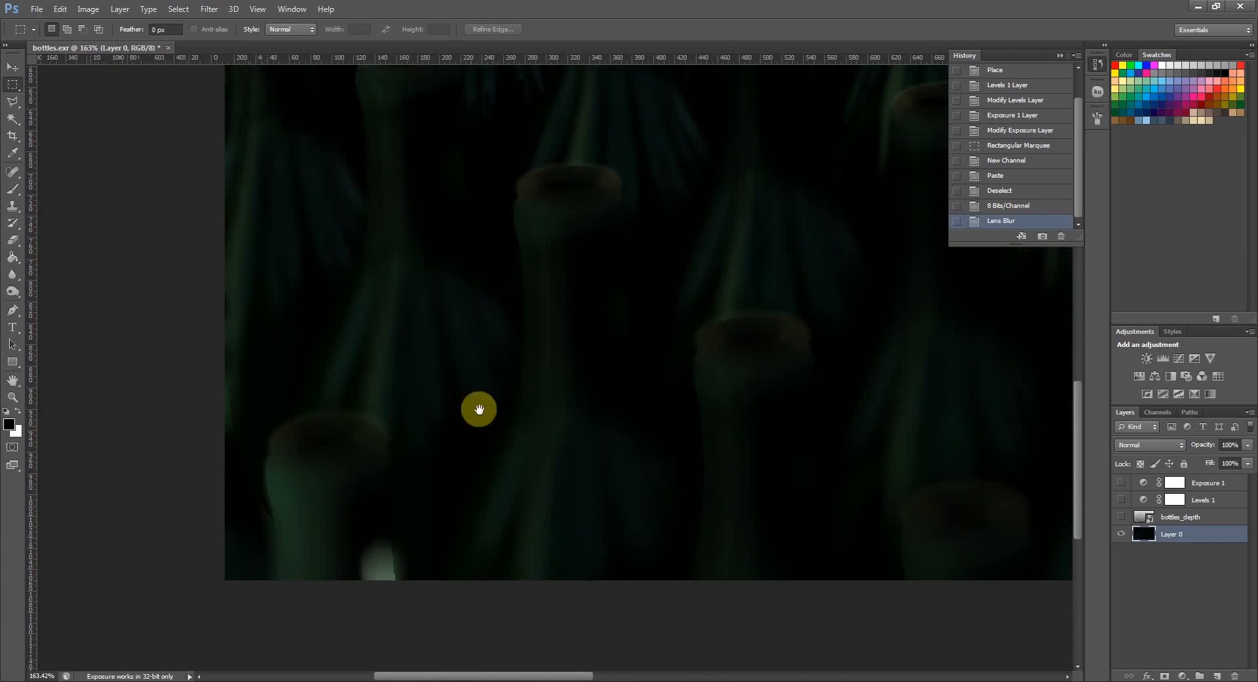
pyautogui.moveTo(532, 362); pyautogui.dragTo(397, 464)
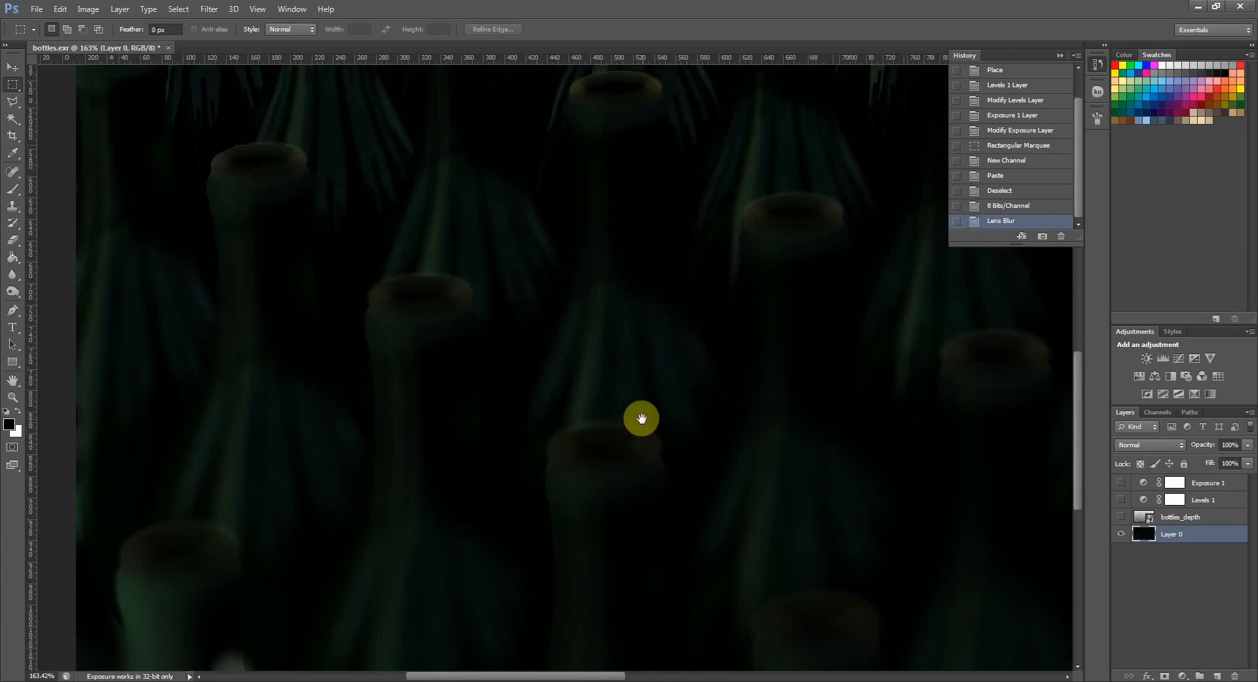
pyautogui.moveTo(714, 342); pyautogui.dragTo(557, 396)
pyautogui.moveTo(416, 244); pyautogui.dragTo(556, 320)
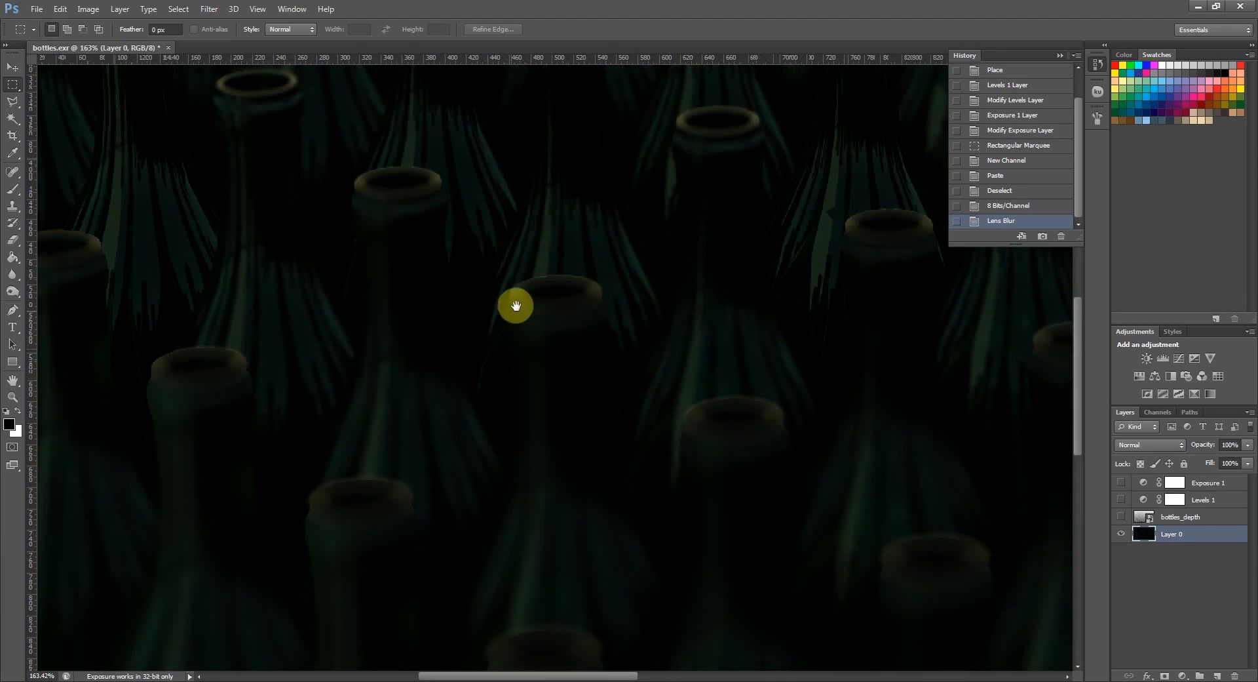
pyautogui.moveTo(536, 311); pyautogui.dragTo(610, 364)
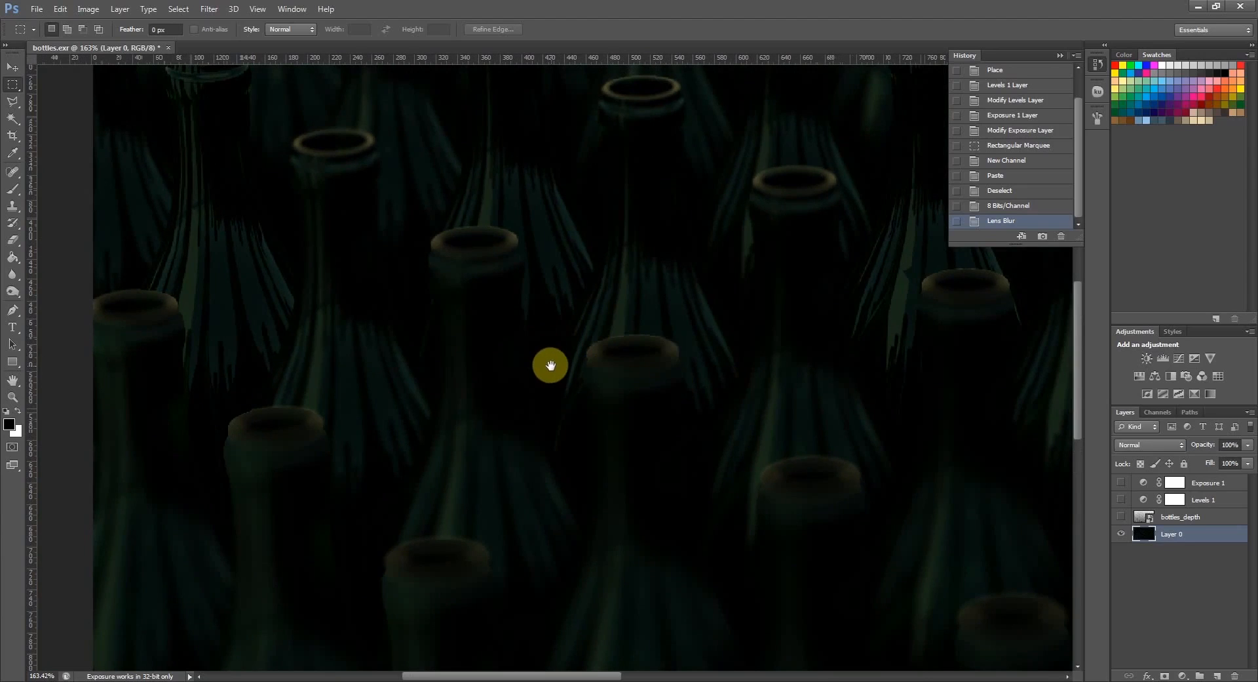
pyautogui.moveTo(548, 407); pyautogui.dragTo(624, 126)
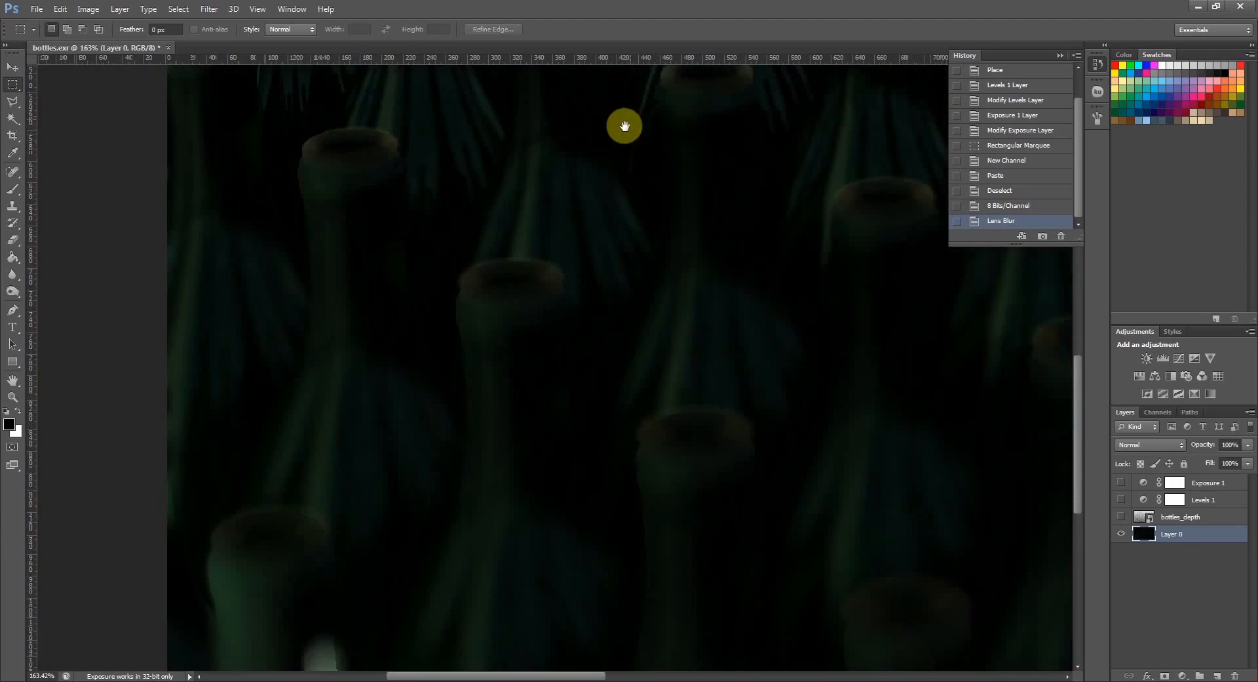
pyautogui.moveTo(616, 80); pyautogui.dragTo(601, 43)
pyautogui.moveTo(611, 194); pyautogui.dragTo(661, 171)
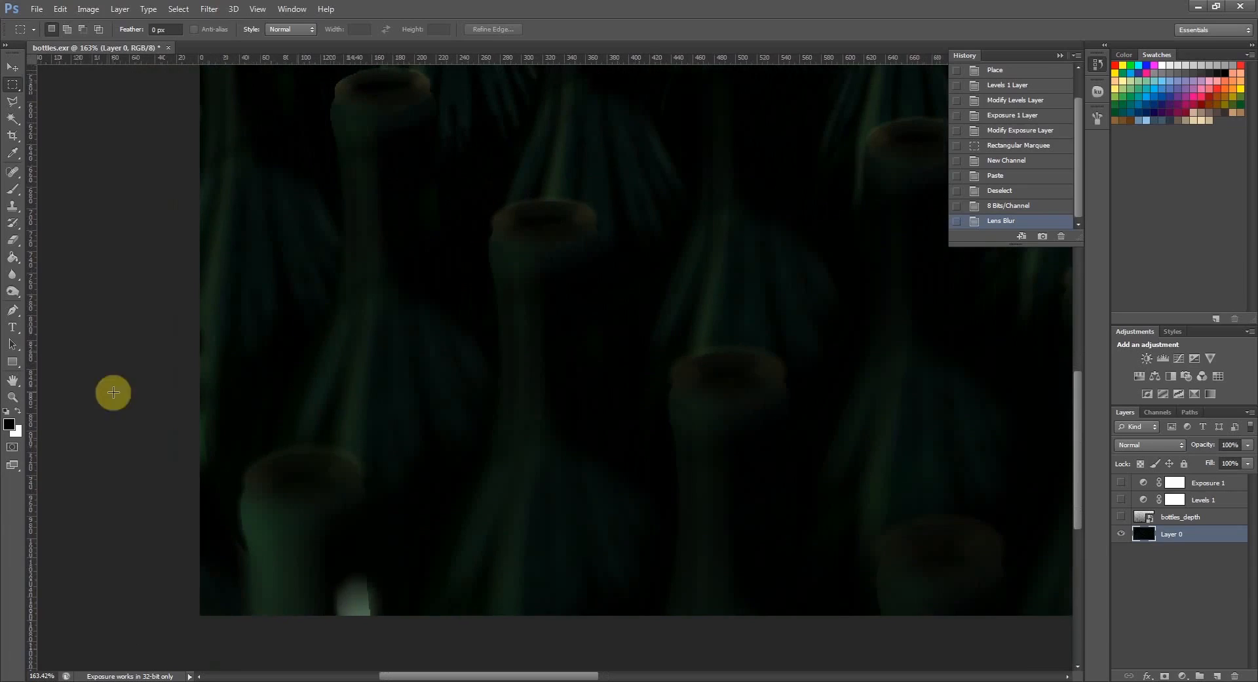
# - Soften two foreground bottles on Layer 0 with repeated dabs of the Blur tool at 100% strength
pyautogui.click(12, 275)
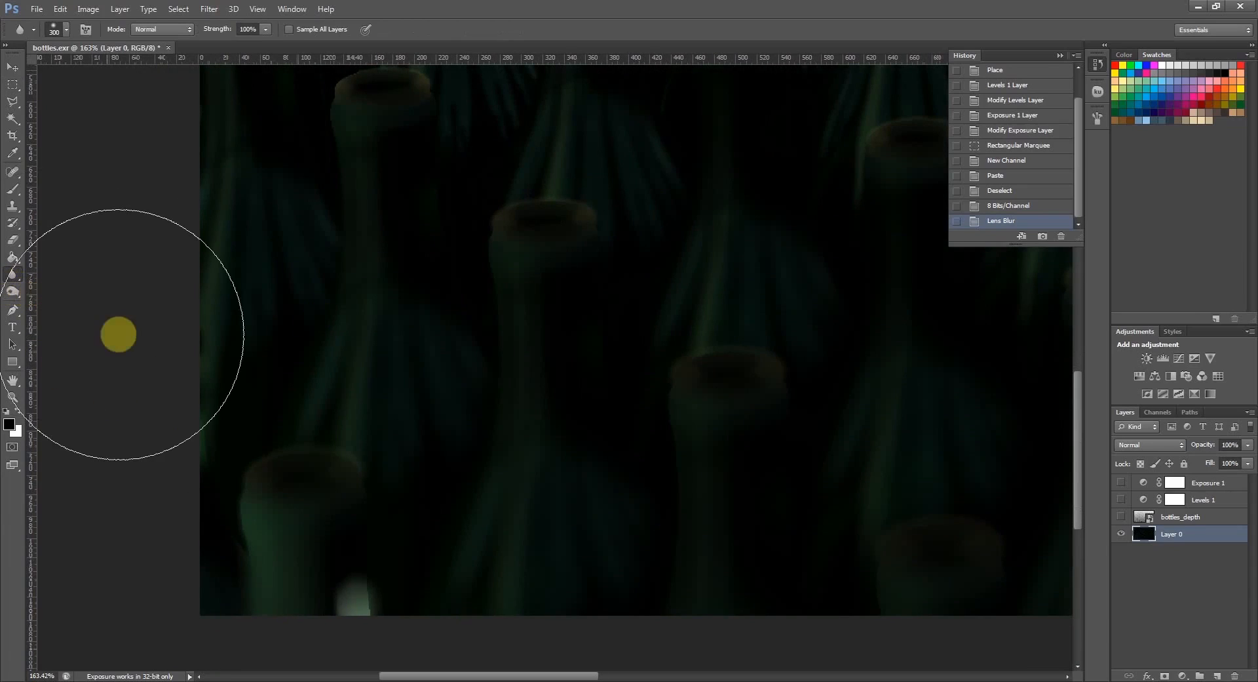
pyautogui.click(312, 503)
pyautogui.click(312, 503)
pyautogui.click(312, 504)
pyautogui.click(312, 503)
pyautogui.click(312, 504)
pyautogui.click(312, 503)
pyautogui.click(314, 504)
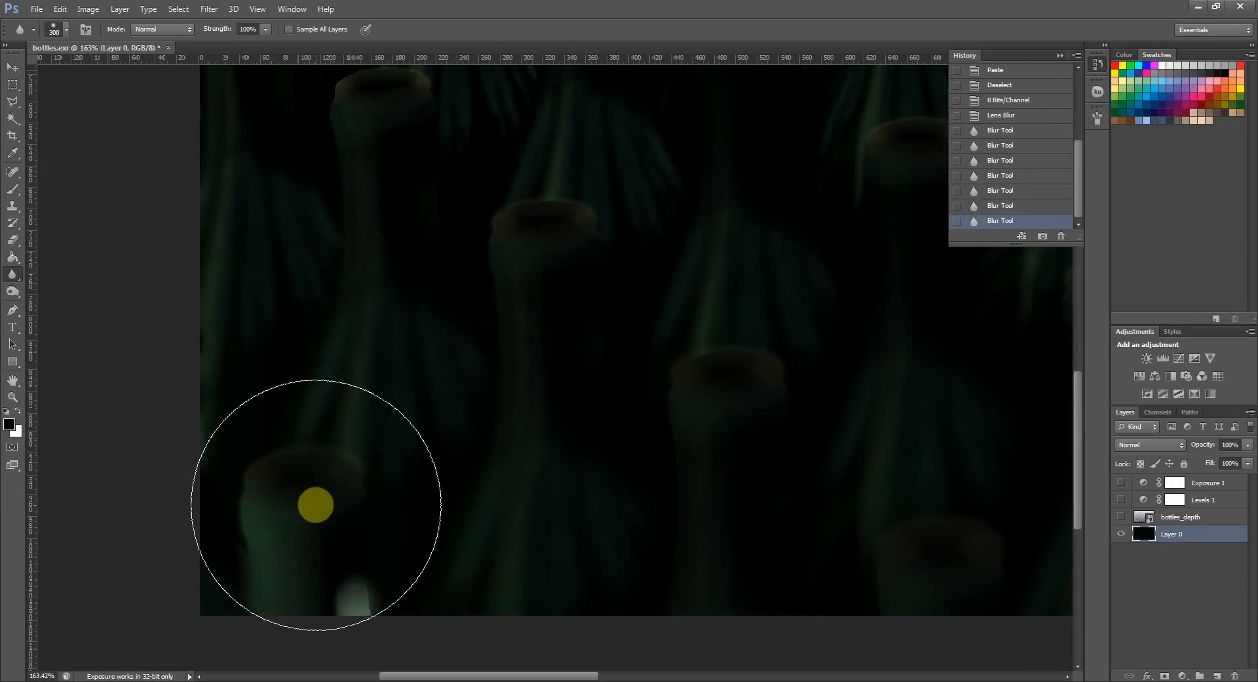
pyautogui.click(559, 288)
pyautogui.click(559, 287)
pyautogui.click(559, 287)
pyautogui.click(559, 287)
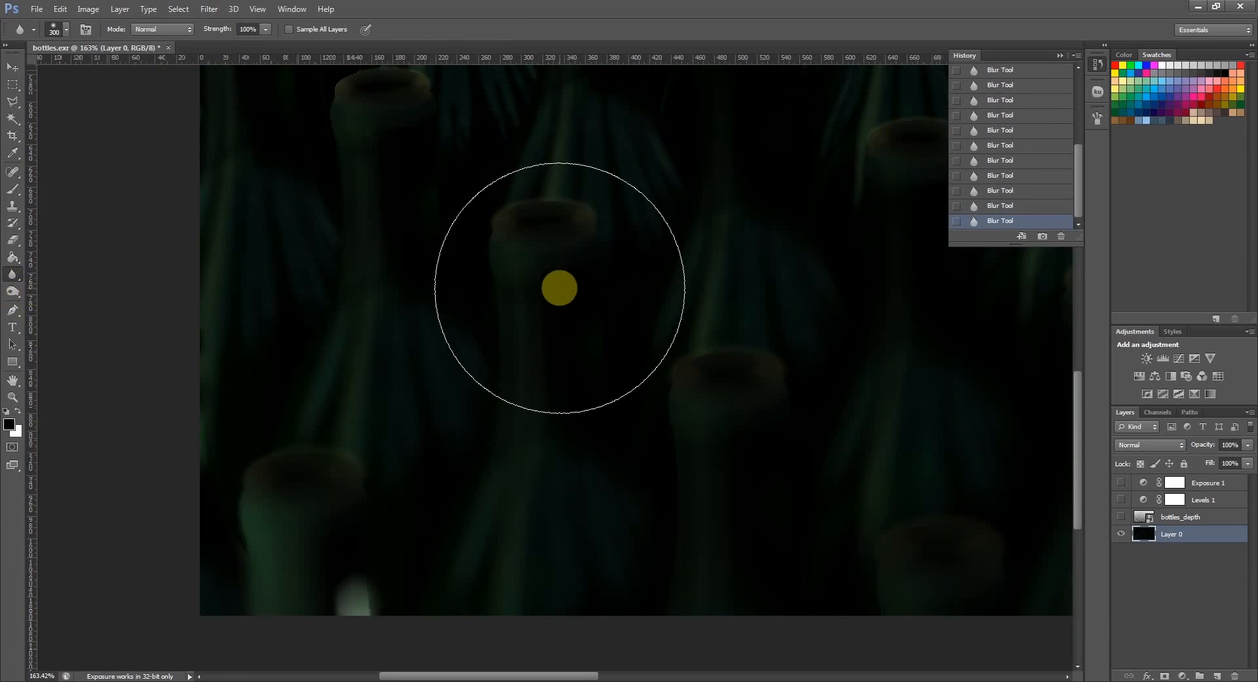
# - Inspect the blur transitions around the central and foreground bottles, then across the whole image
pyautogui.moveTo(778, 295); pyautogui.dragTo(478, 487)
pyautogui.moveTo(596, 397); pyautogui.dragTo(407, 482)
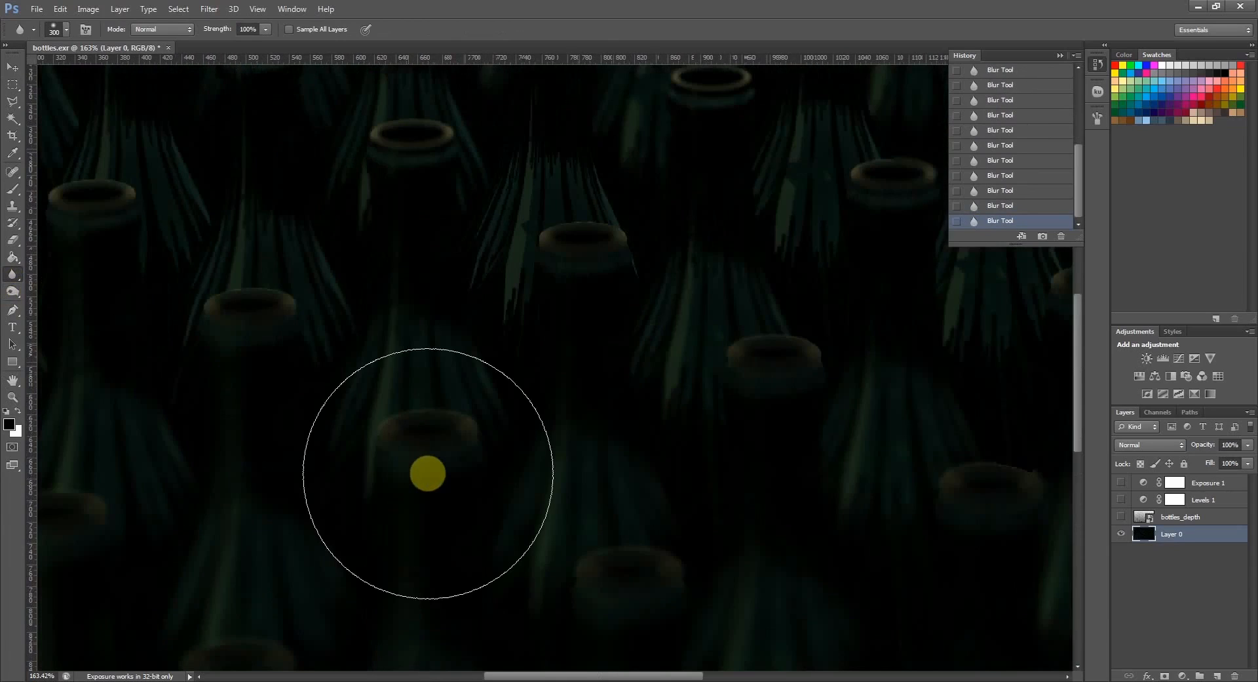
pyautogui.keyDown('alt'); pyautogui.scroll(-3, 495, 398); pyautogui.keyUp('alt')
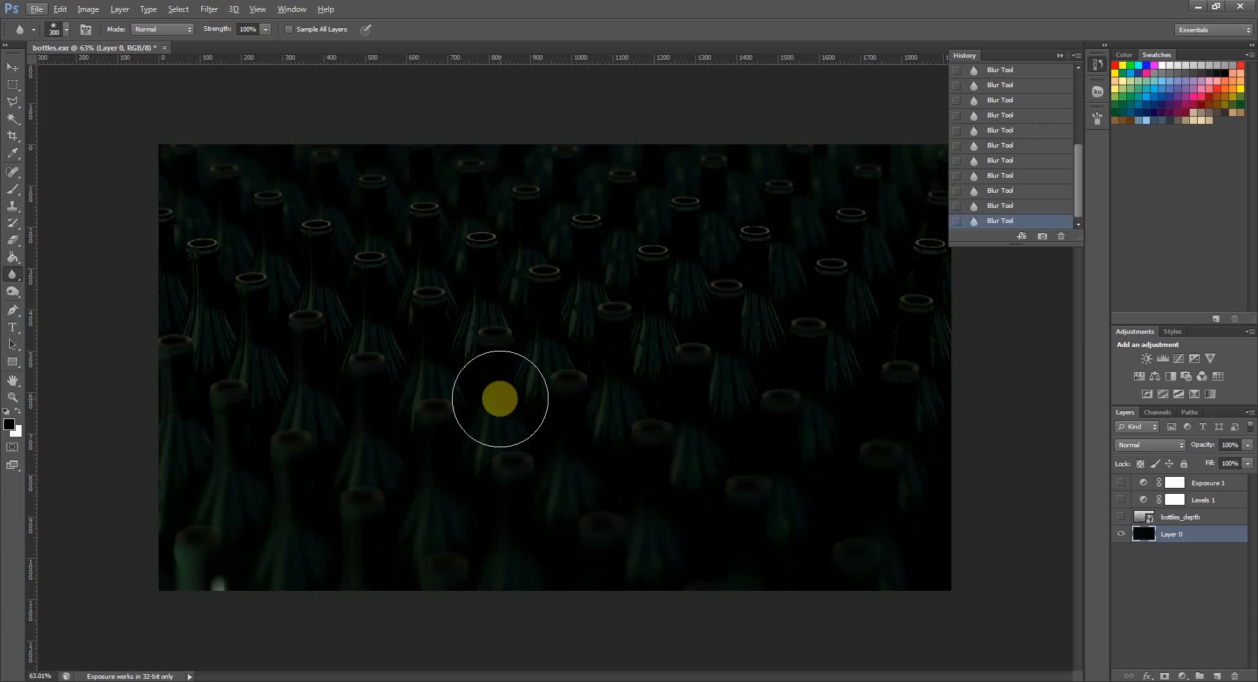
pyautogui.scroll(6, 576, 512)
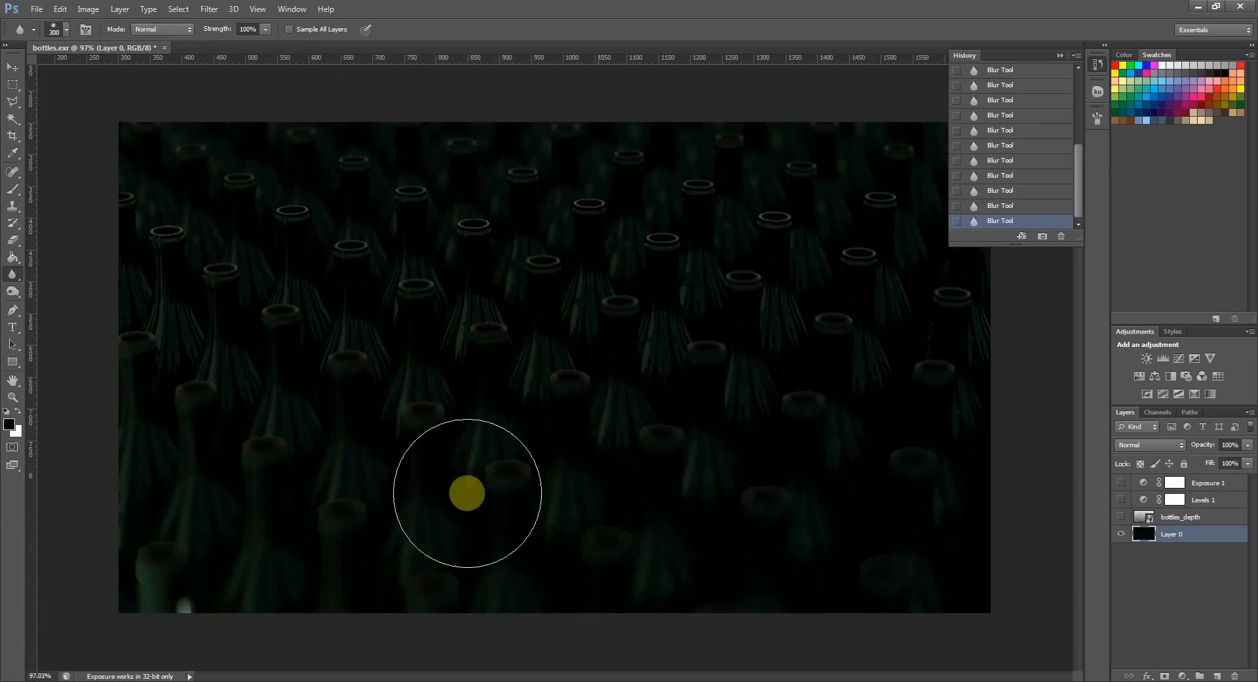
pyautogui.press(']')
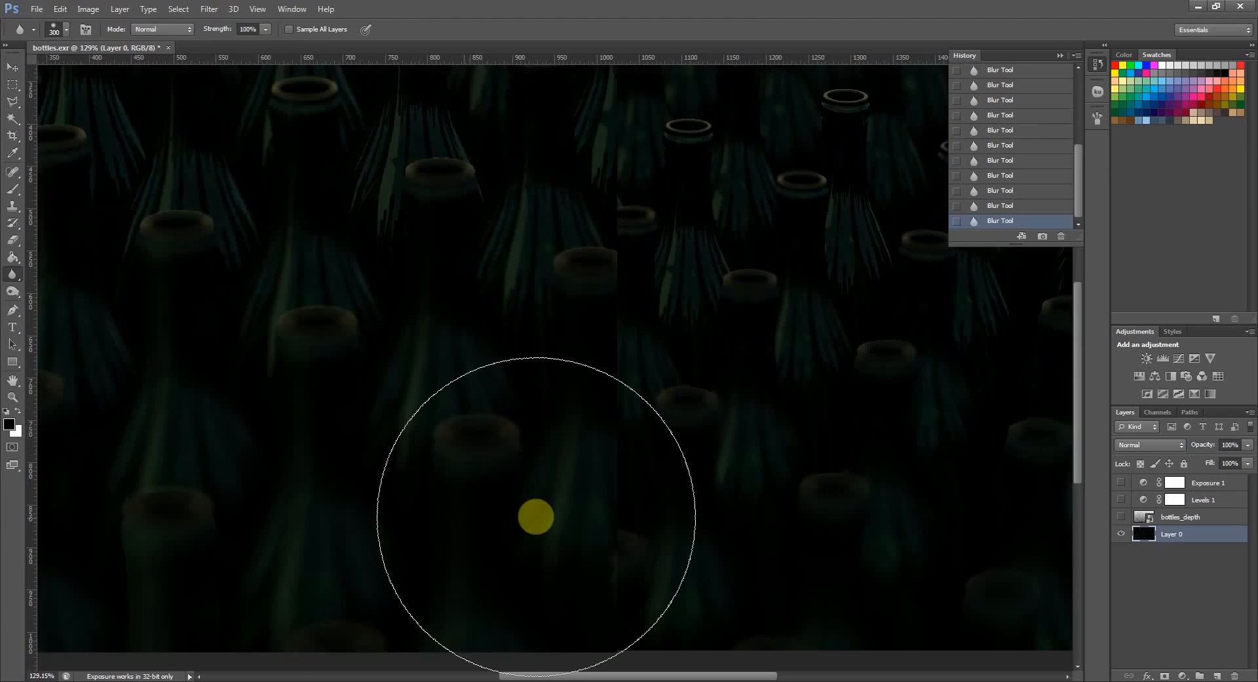
pyautogui.scroll(2, 536, 517)
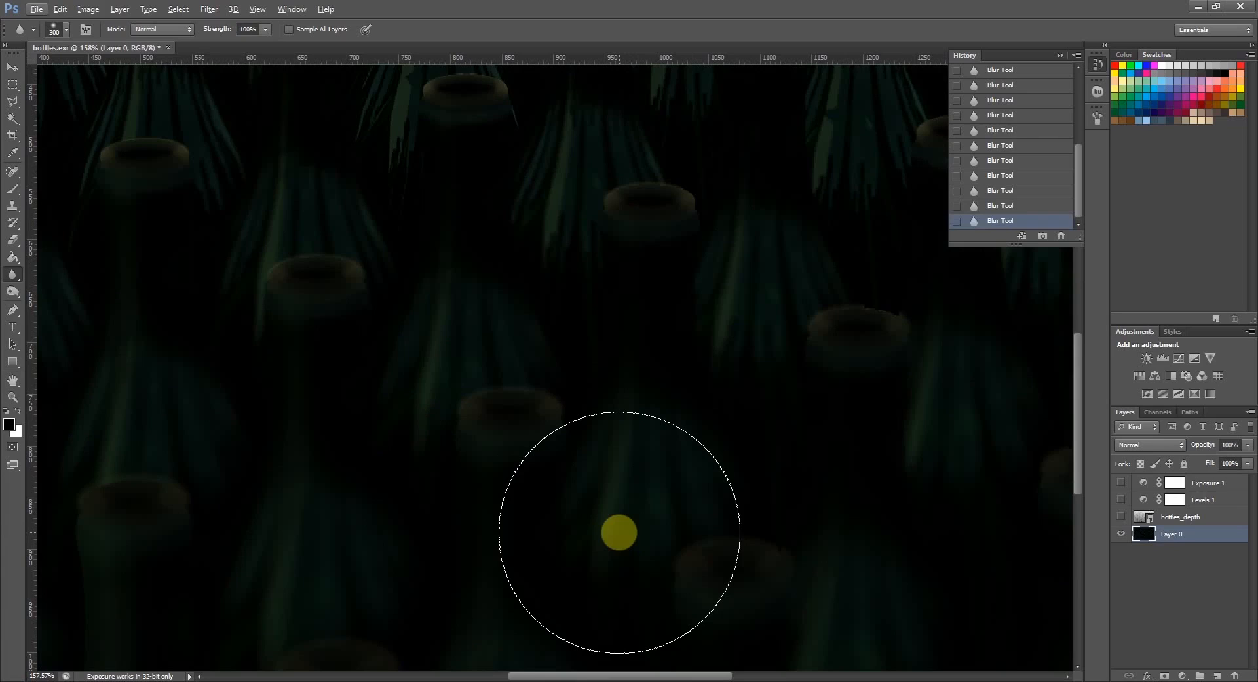
pyautogui.scroll(-5, 528, 385)
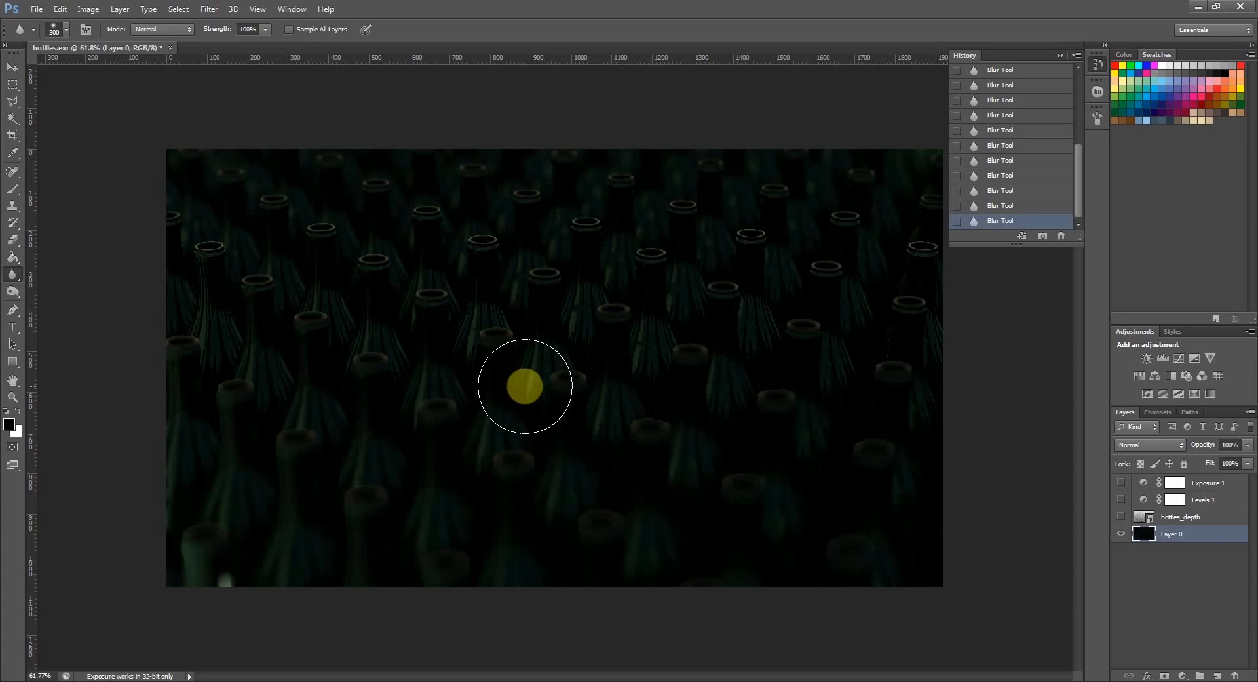
pyautogui.scroll(-4, 525, 386)
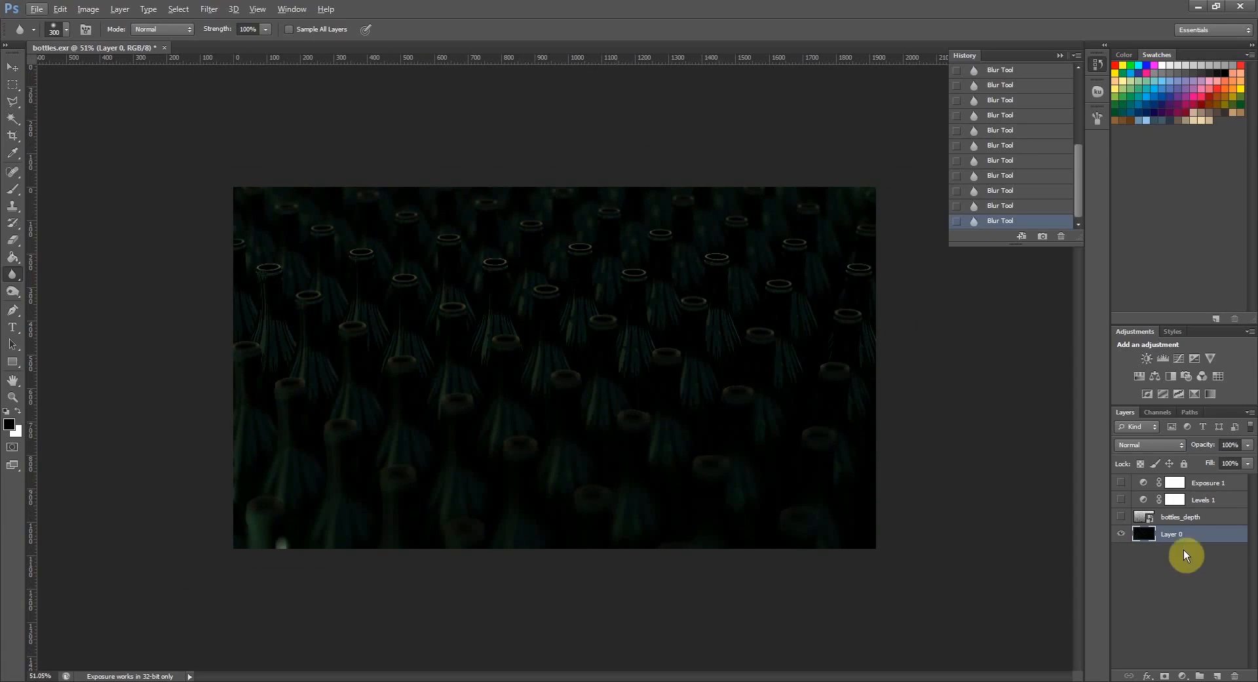
# - Select the Exposure 1 adjustment layer
pyautogui.click(1202, 486)
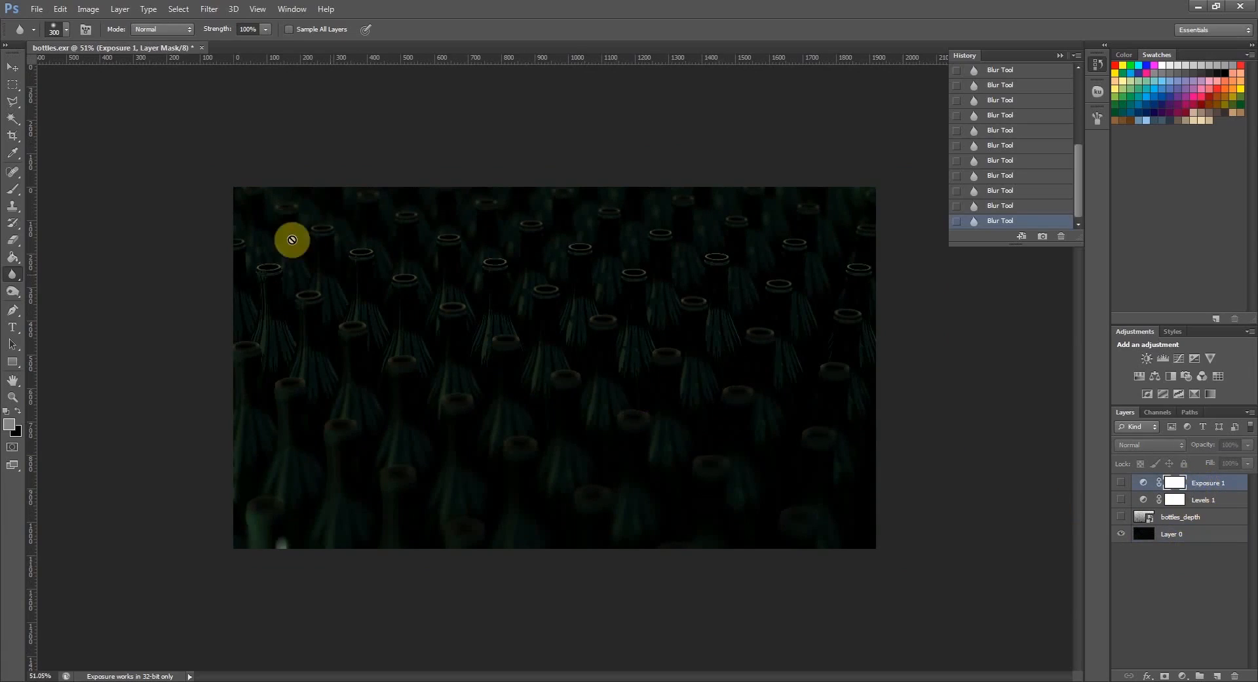